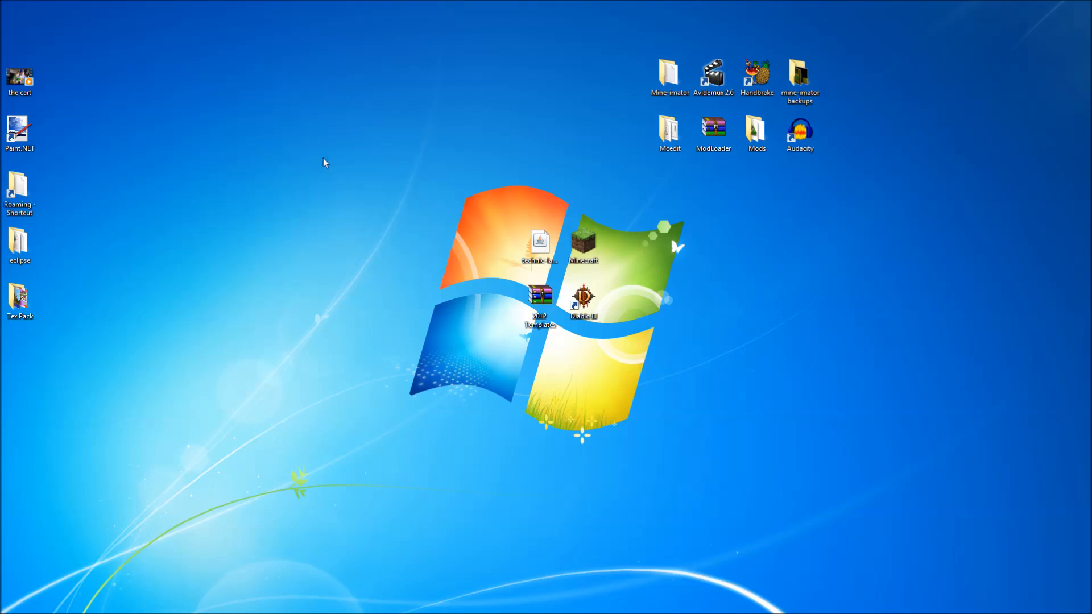
Launch Photoshop from the Start menu and continue with the trial.
mouse_move(11, 608)
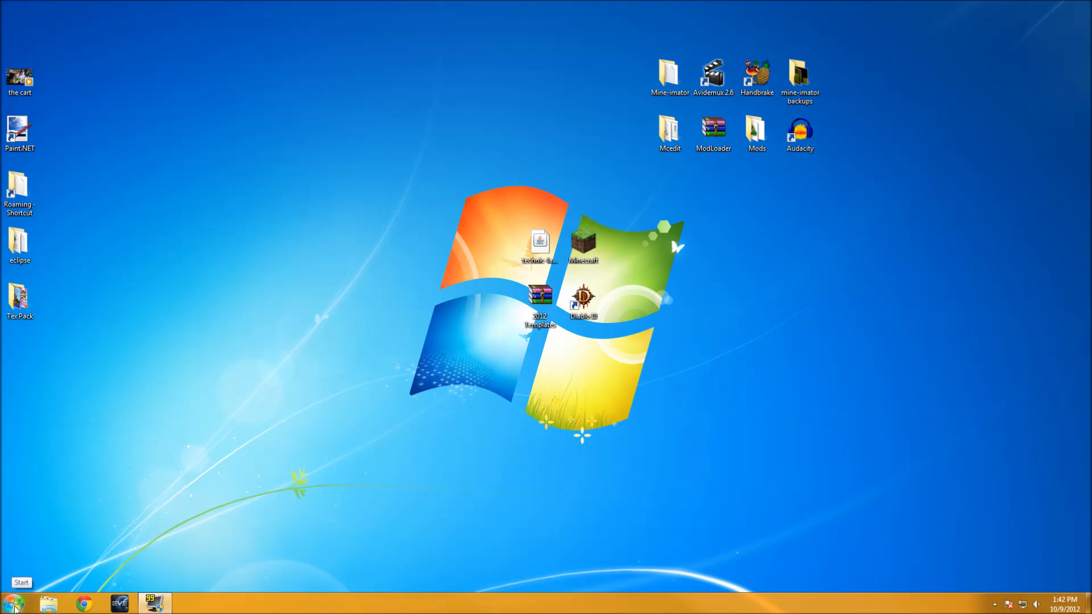
left_click(14, 604)
left_click(83, 389)
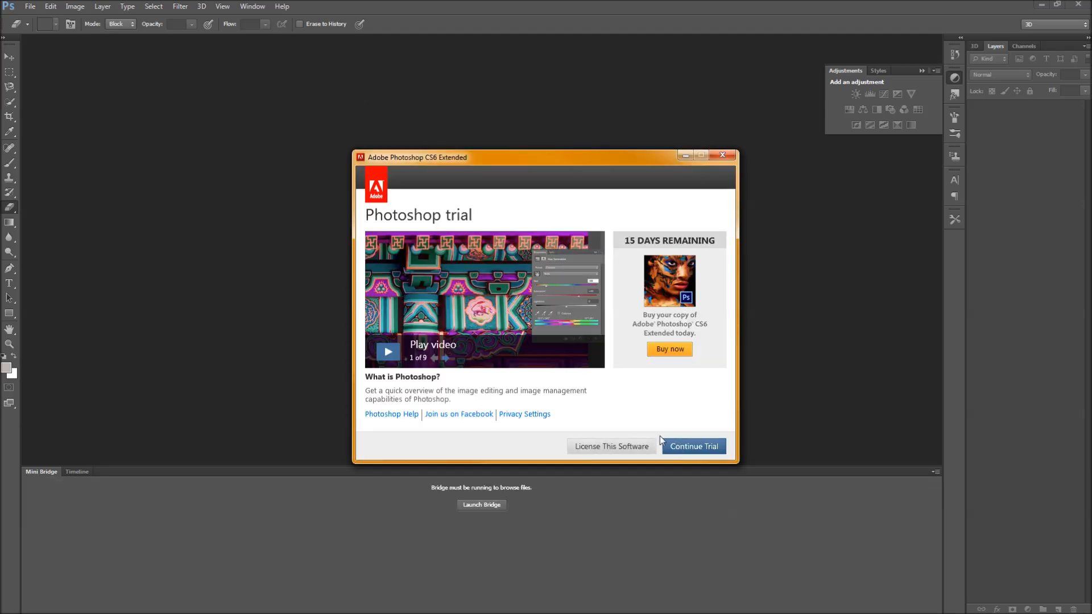
left_click(678, 446)
Start opening a file and browse to the Mine-imator folder on the Desktop.
left_click(30, 6)
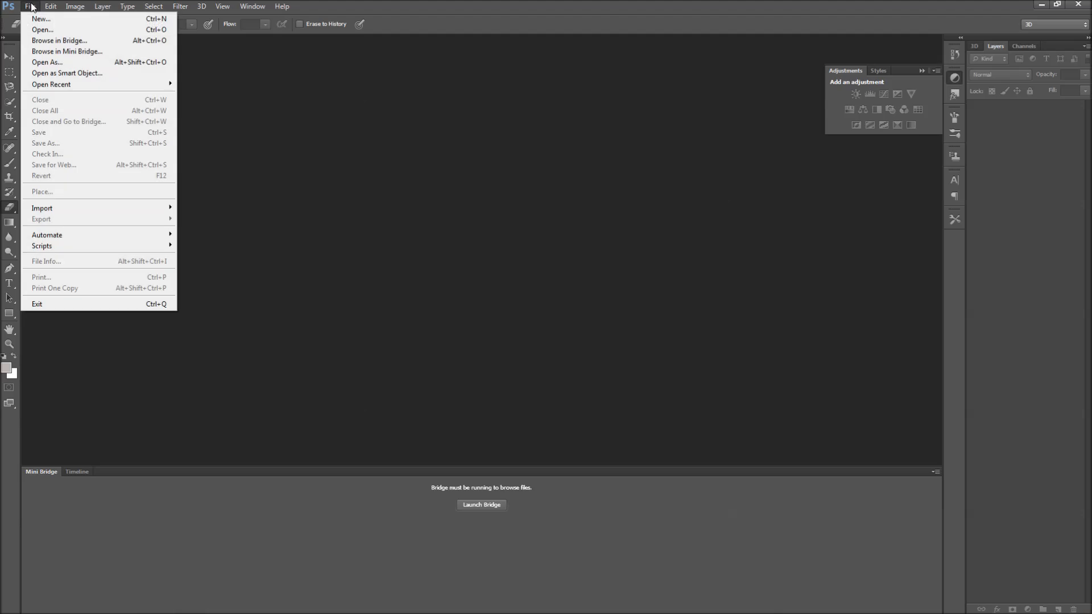
left_click(83, 27)
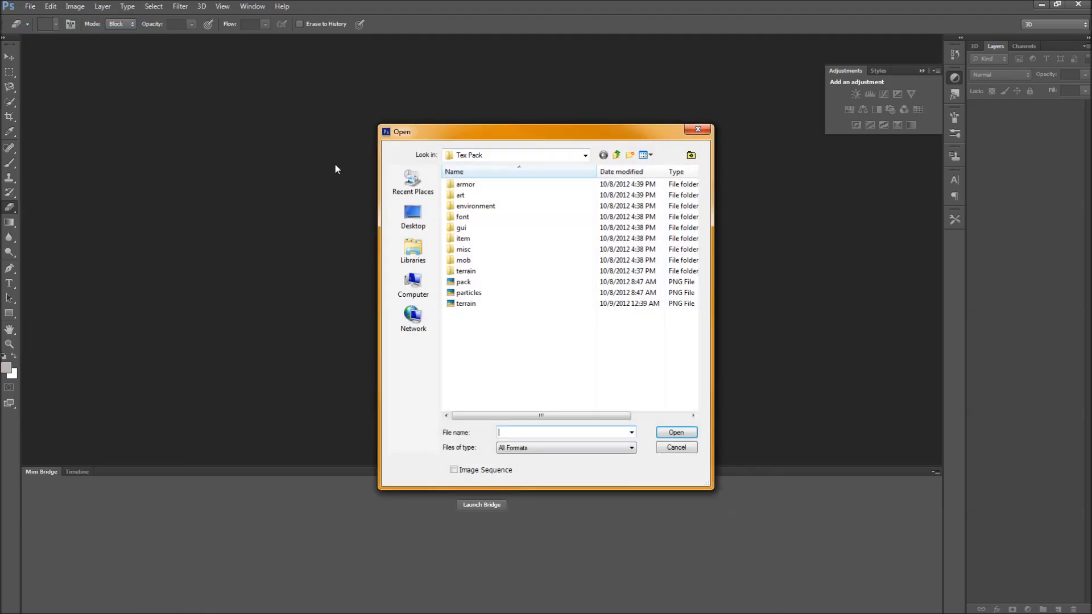
left_click(413, 216)
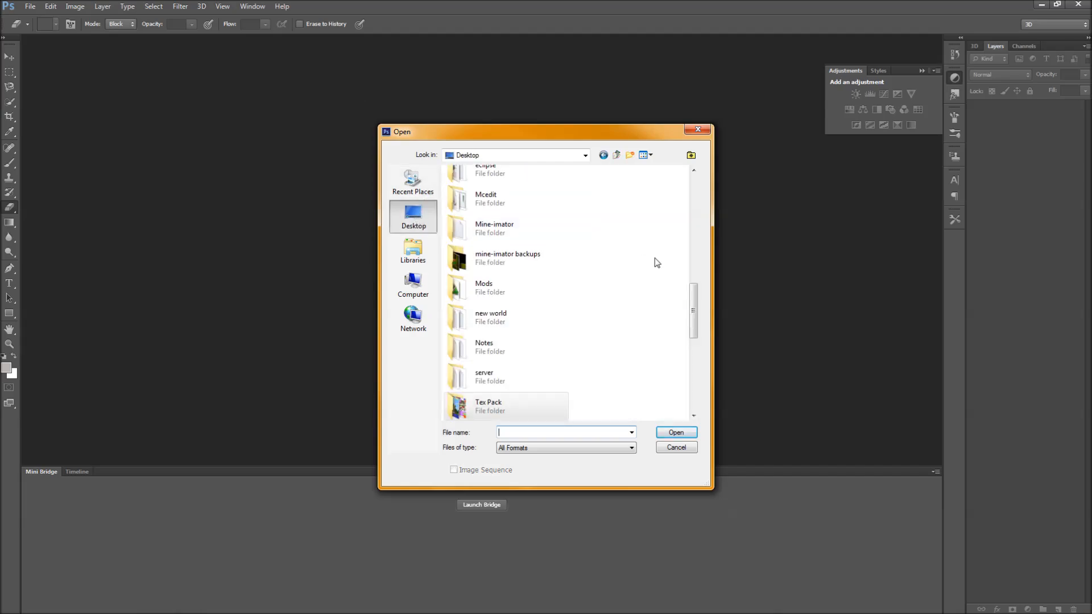
mouse_move(691, 292)
left_mouse_down()
mouse_move(700, 182)
mouse_move(690, 384)
mouse_move(694, 275)
left_mouse_up()
double_click(526, 303)
double_click(477, 235)
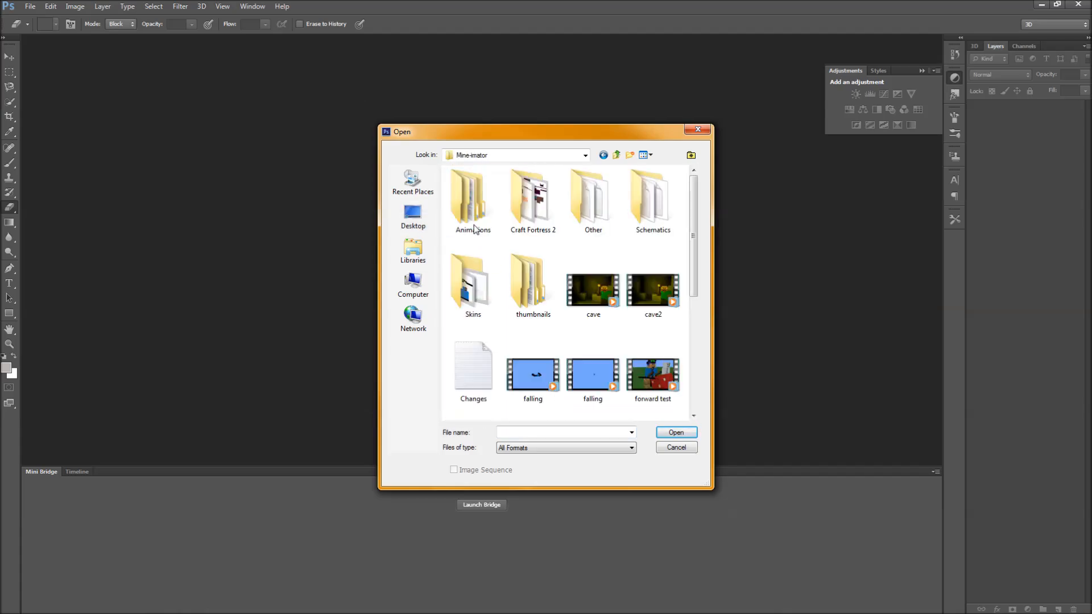
Look through the PSD files in the folder and open tex pack review.
scroll(680, 372, "down", 6)
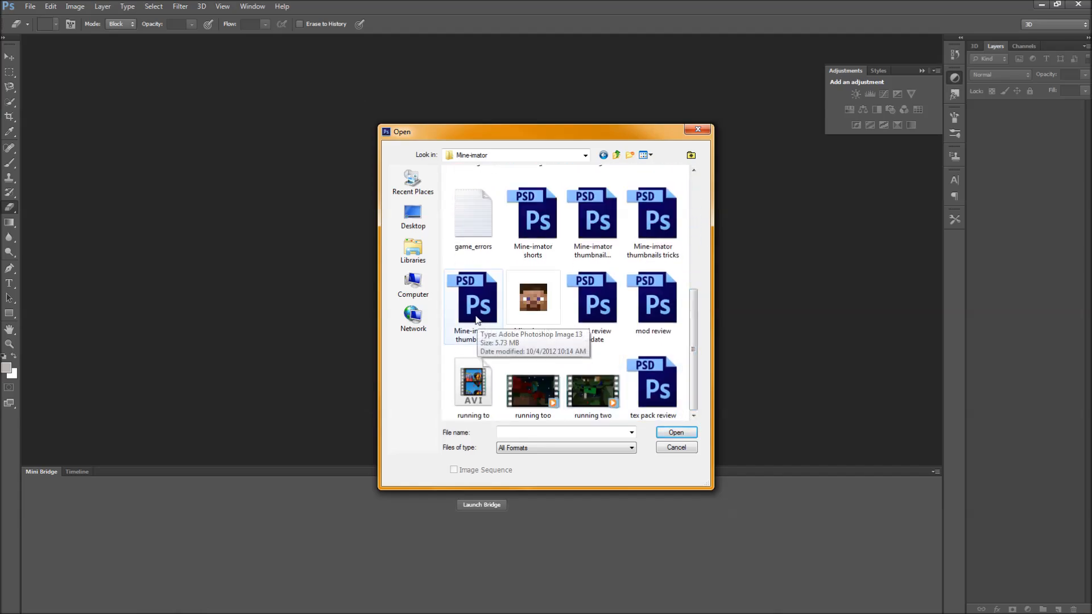
left_click(482, 336)
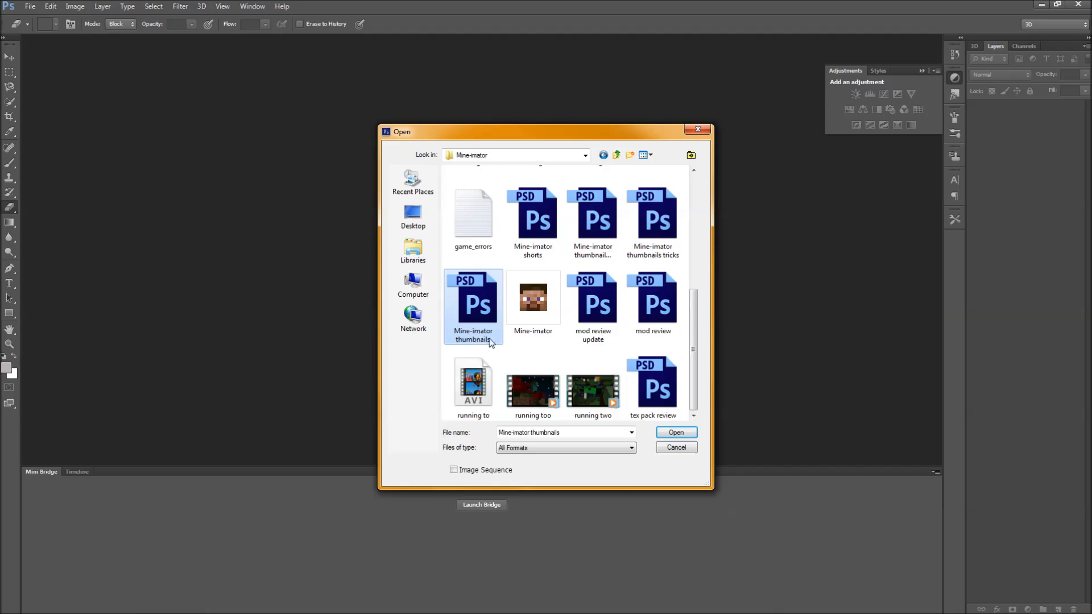
left_click(537, 233)
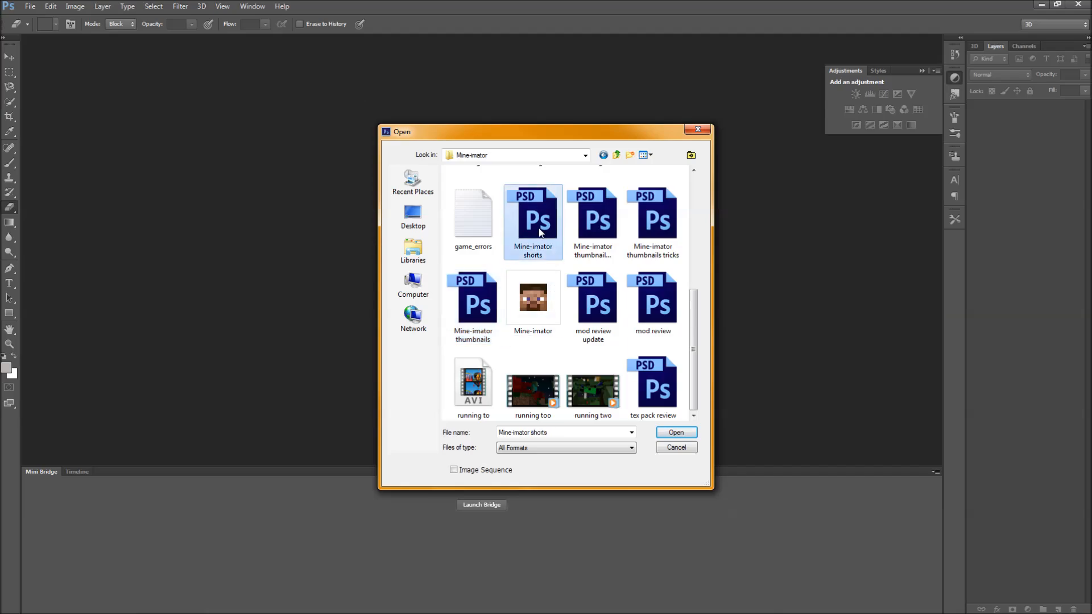
left_click(654, 307)
left_click(596, 311)
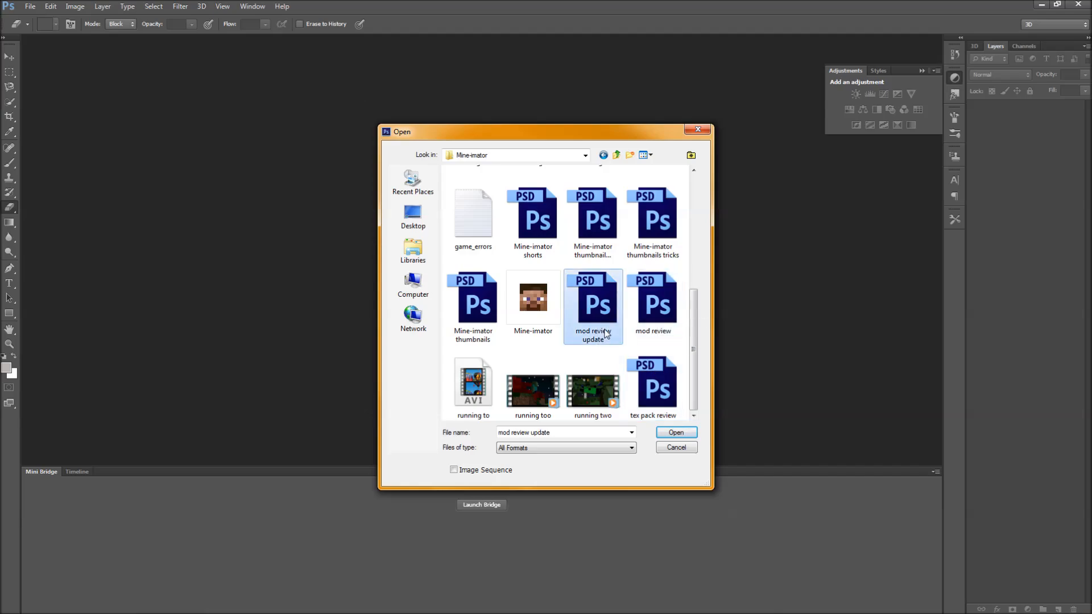
left_click(654, 384)
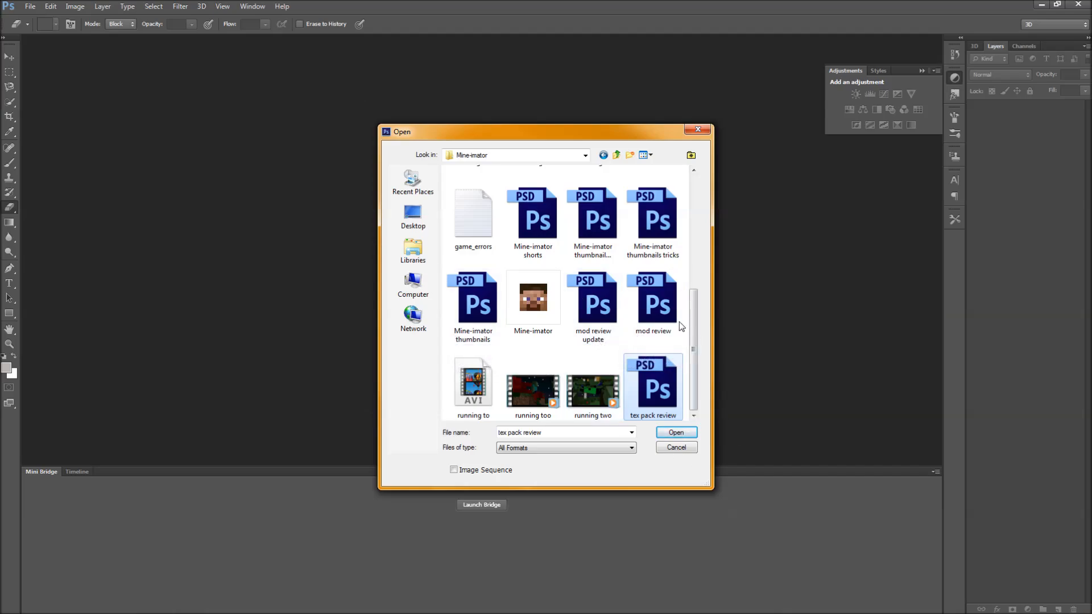
double_click(669, 391)
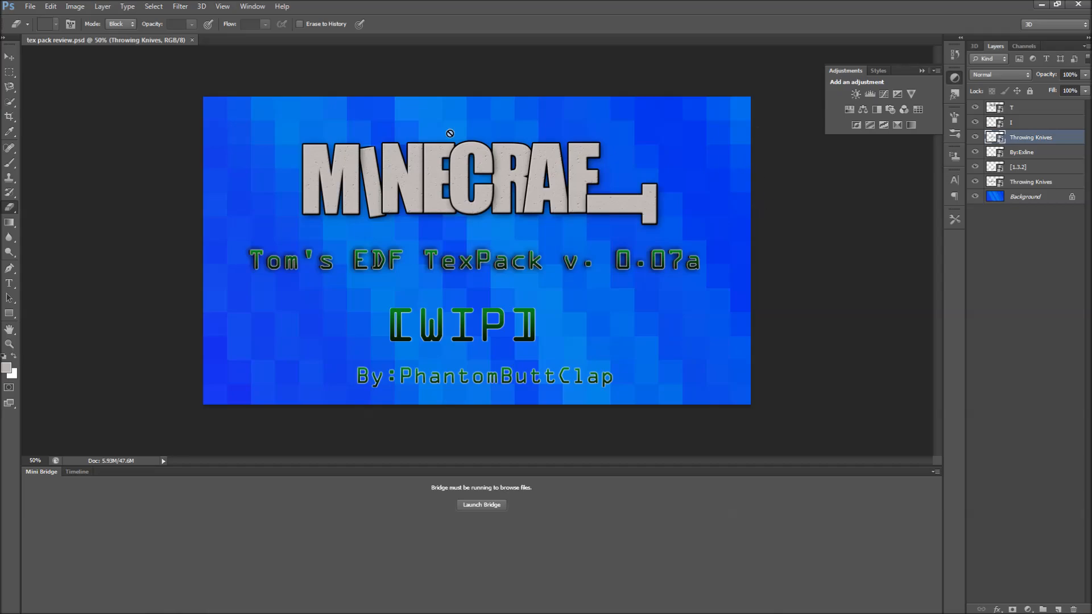
Open the contents of the upper Throwing Knives smart object layer in its own document.
left_click(9, 58)
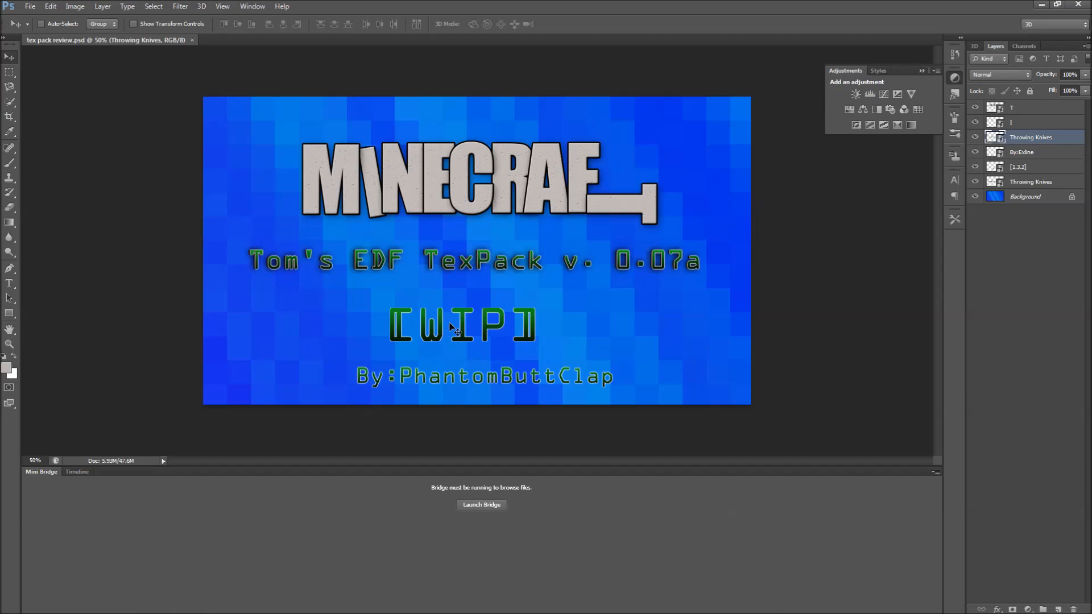
right_click(1026, 140)
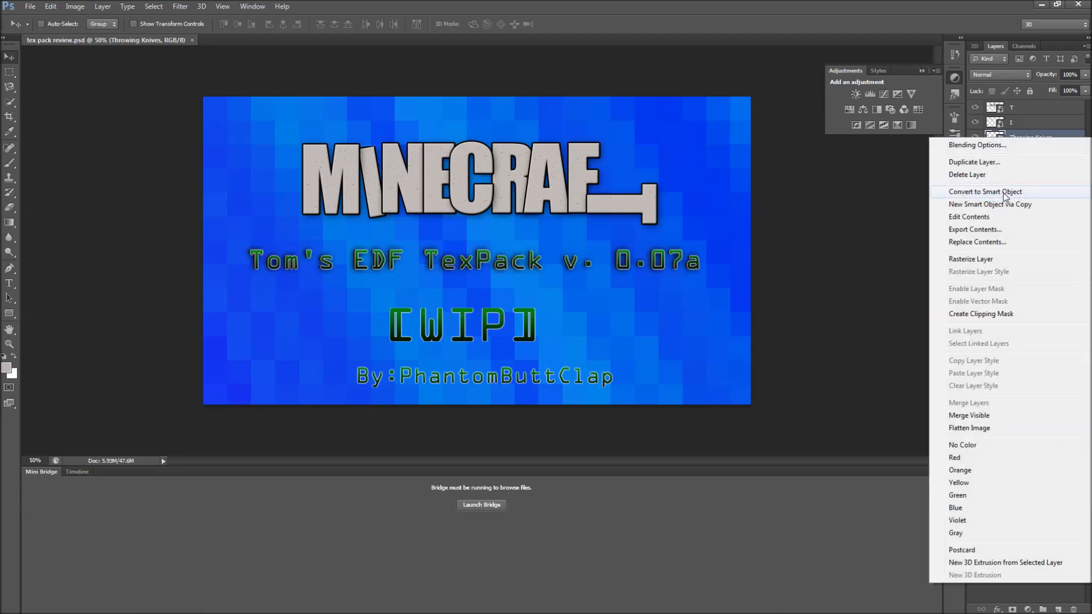
left_click(1014, 120)
right_click(1014, 139)
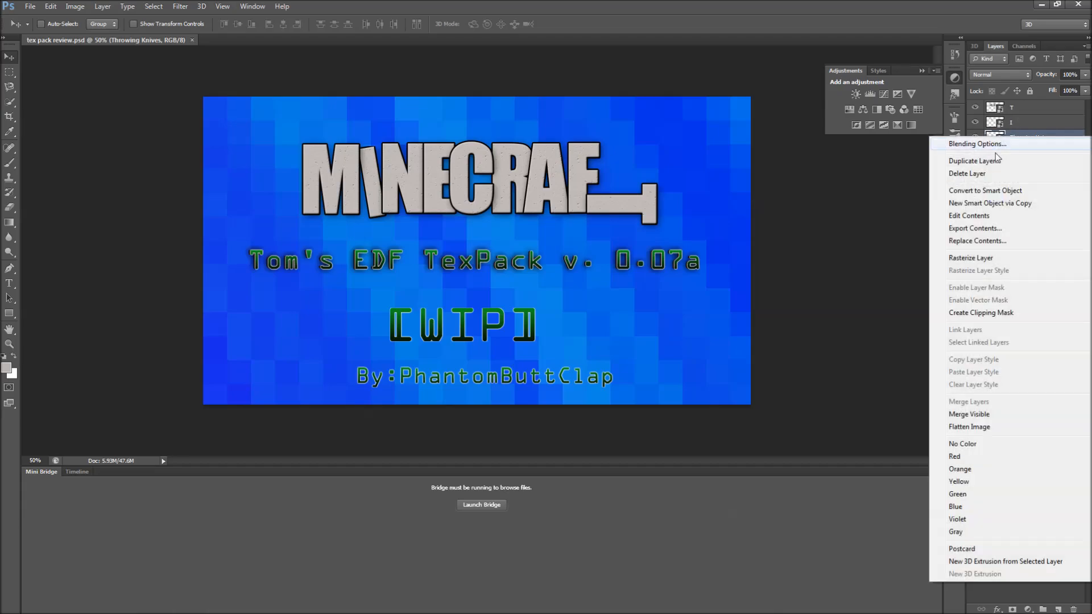
left_click(995, 209)
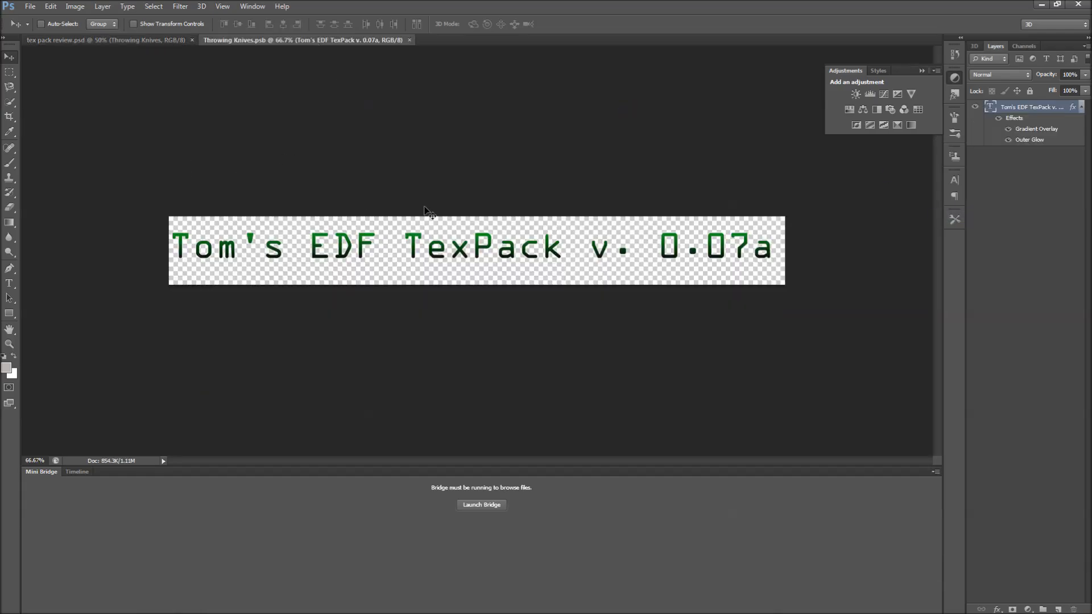
Open the contents of the lower Throwing Knives smart object layer of the review image as well.
left_click(158, 40)
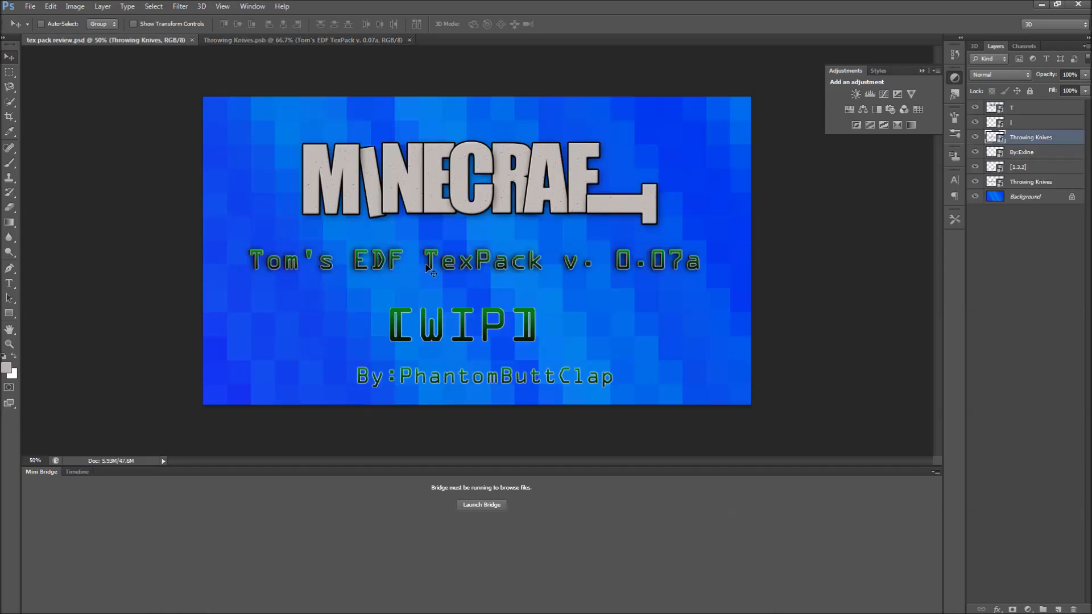
left_click(298, 40)
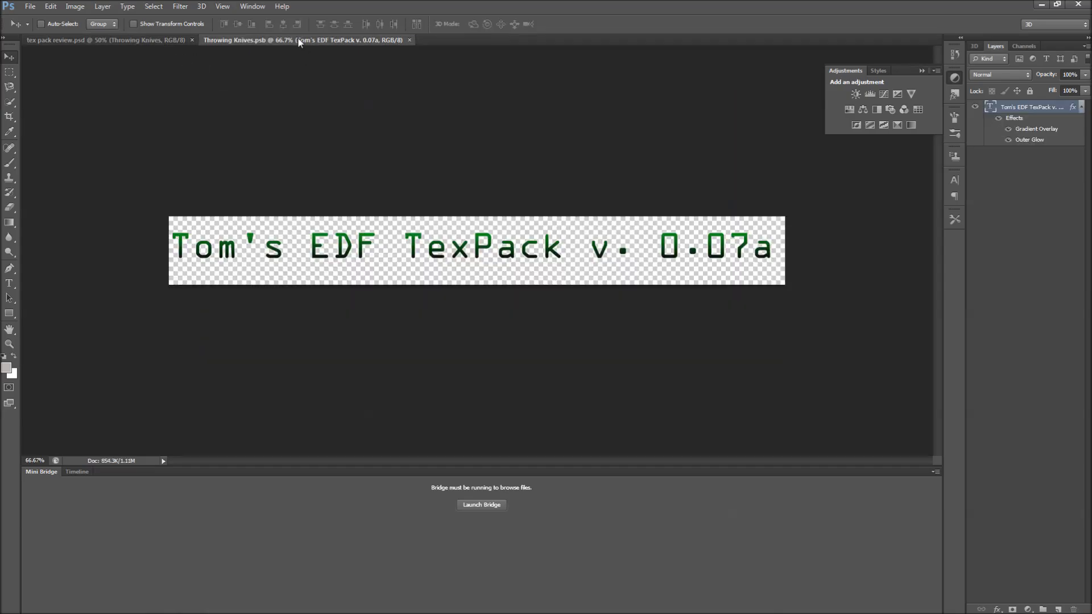
left_click(155, 40)
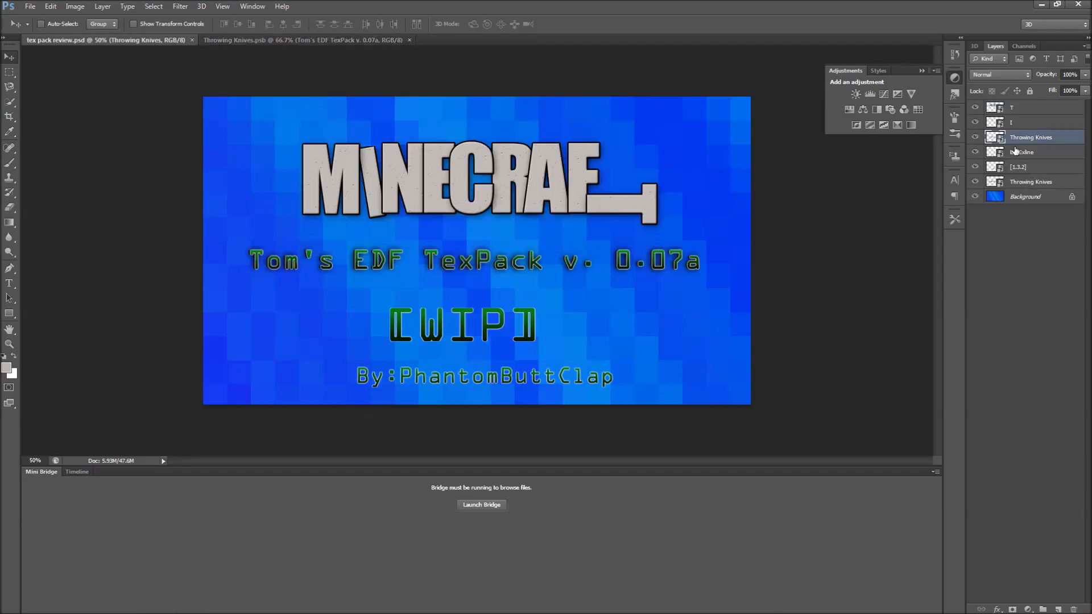
left_click(1022, 183)
right_click(1022, 183)
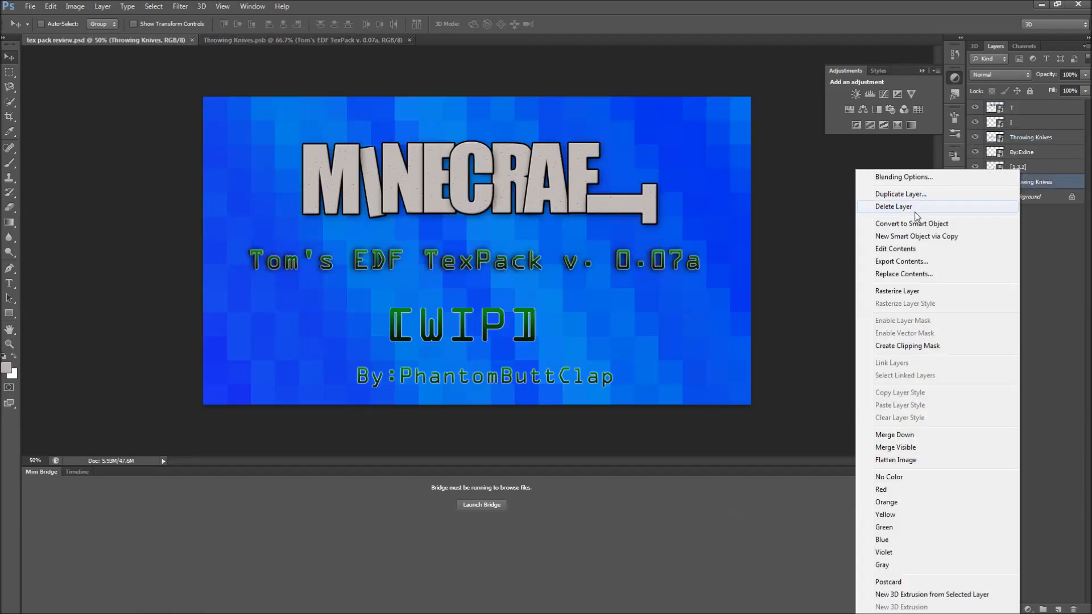
left_click(904, 250)
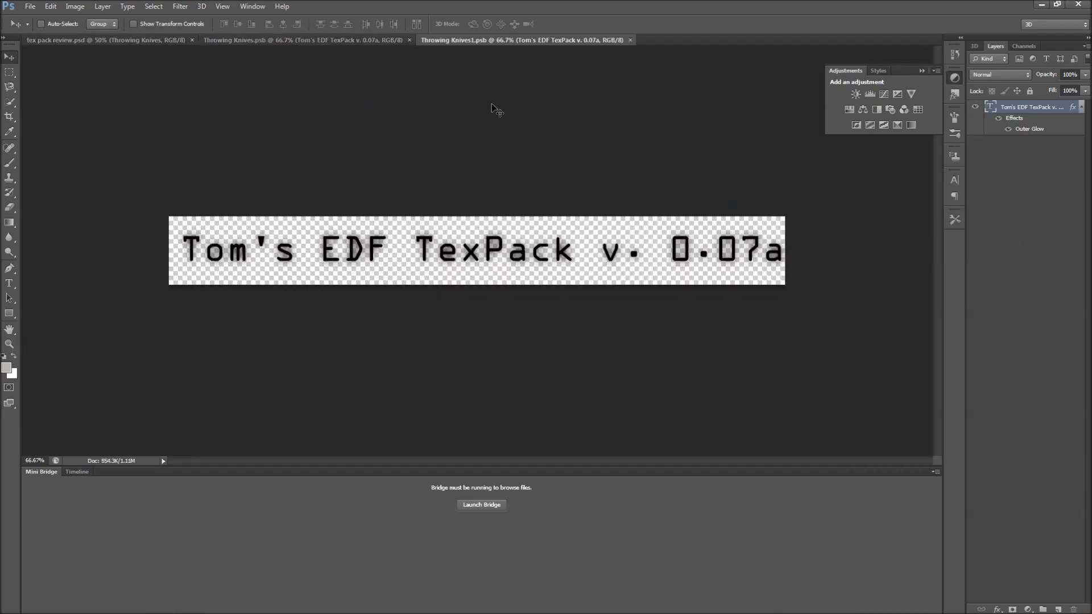
Switch between the two smart object documents to compare their text, then return to the review image.
left_click(356, 41)
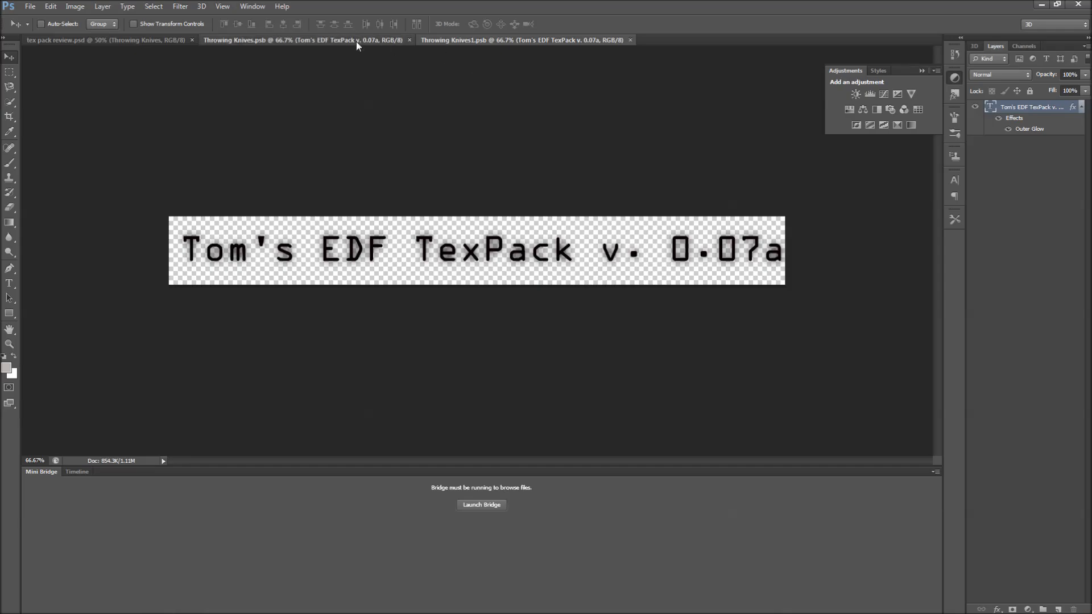
left_click(476, 39)
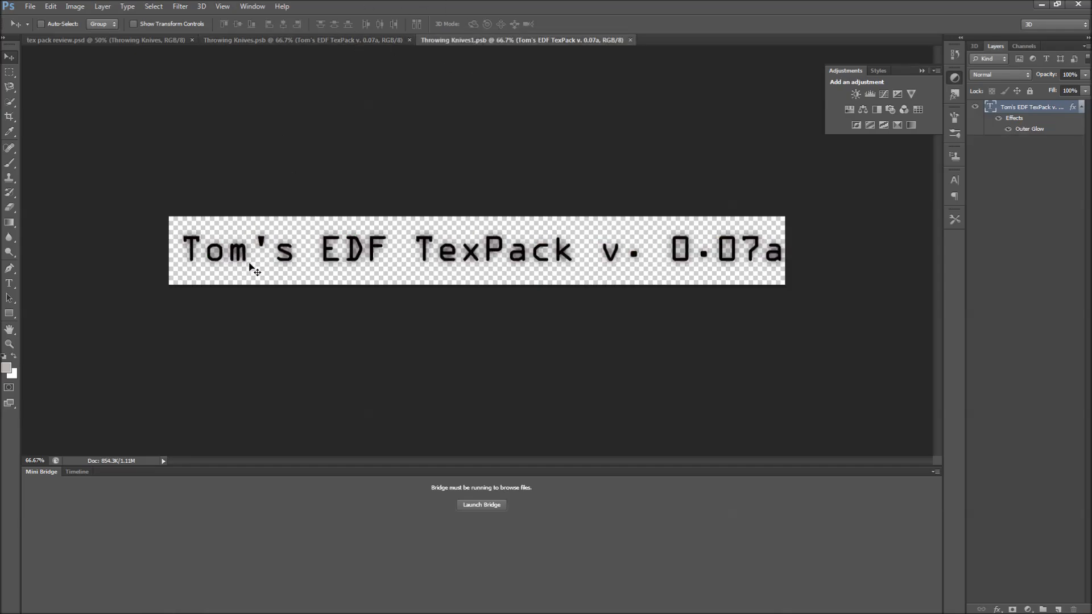
left_click(371, 39)
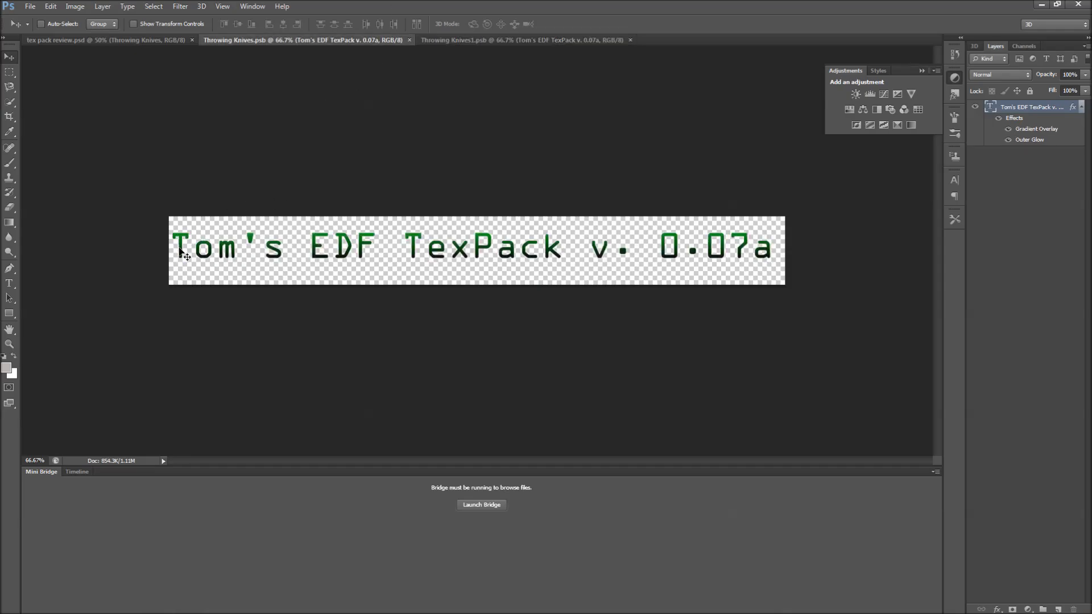
left_click(134, 41)
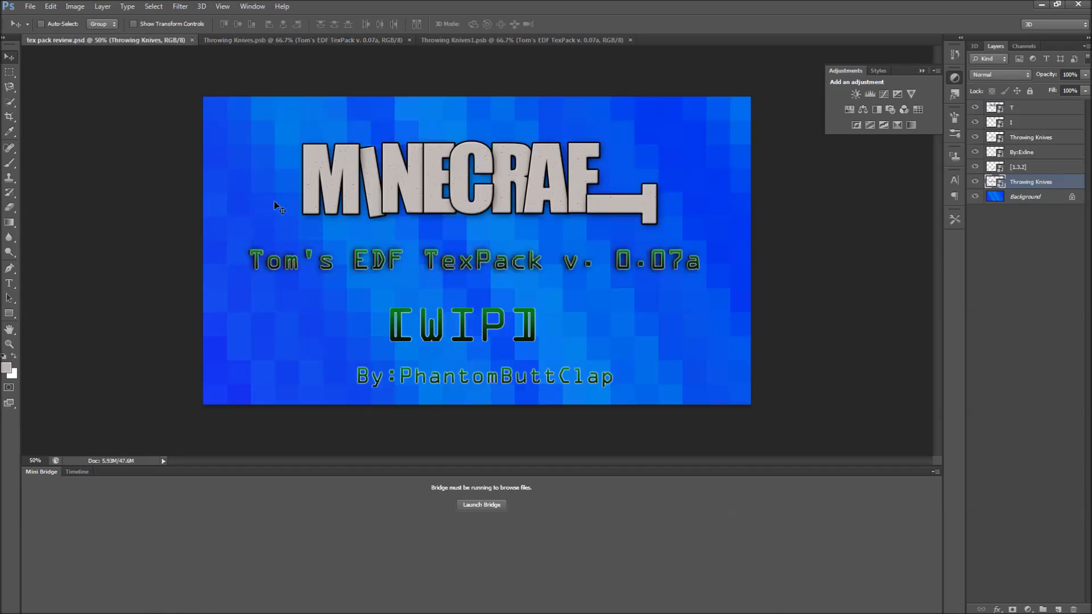
Zoom in and scroll over the review image to examine the title texts closely, then zoom back out.
key("ctrl+plus")
key("ctrl+plus")
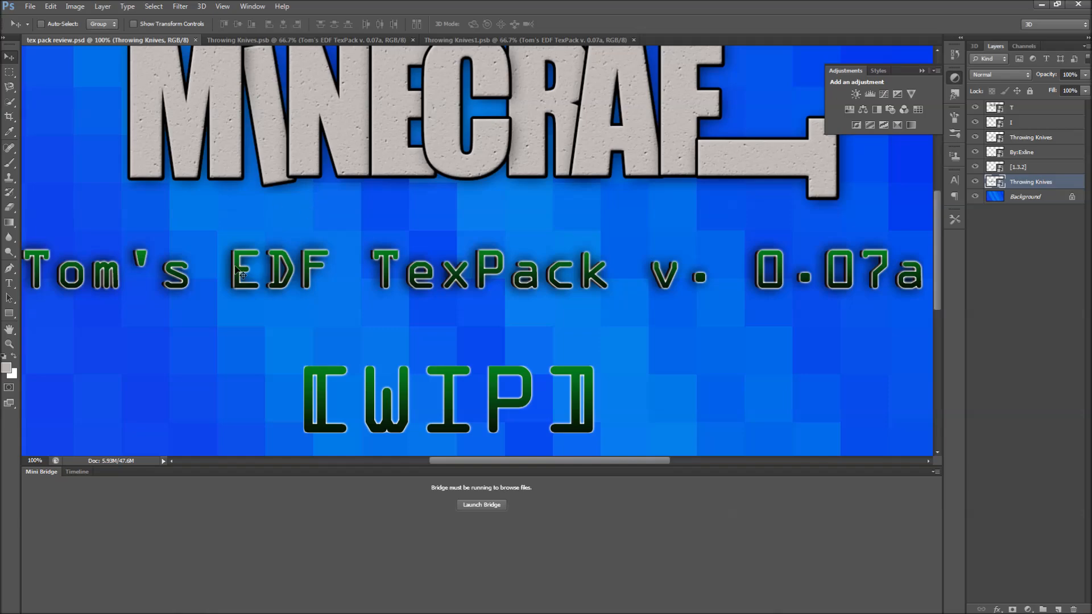
scroll(346, 285, "down", 1)
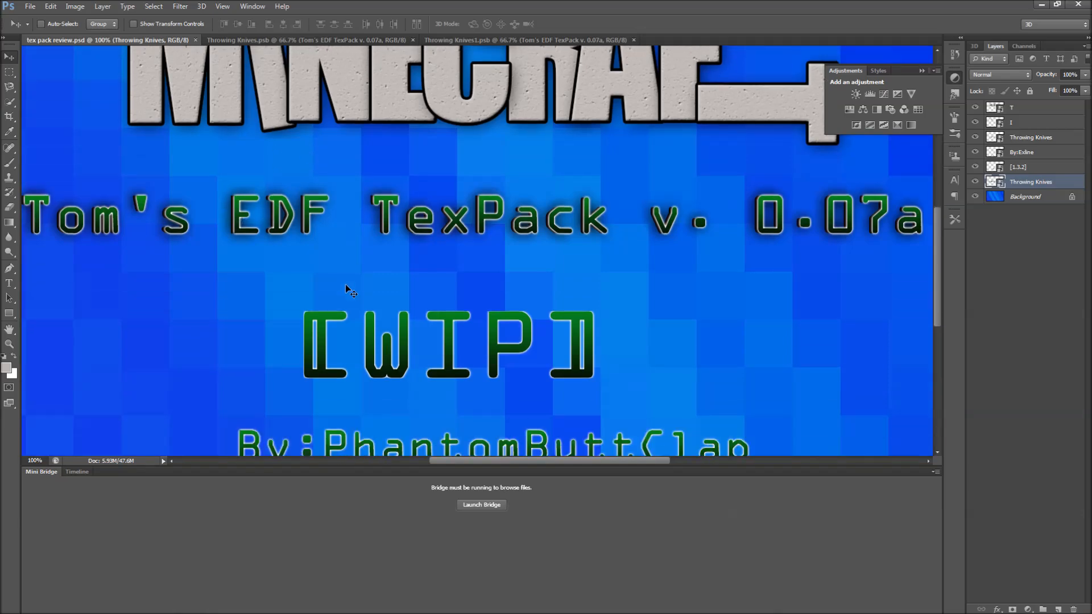
scroll(544, 281, "down", 2)
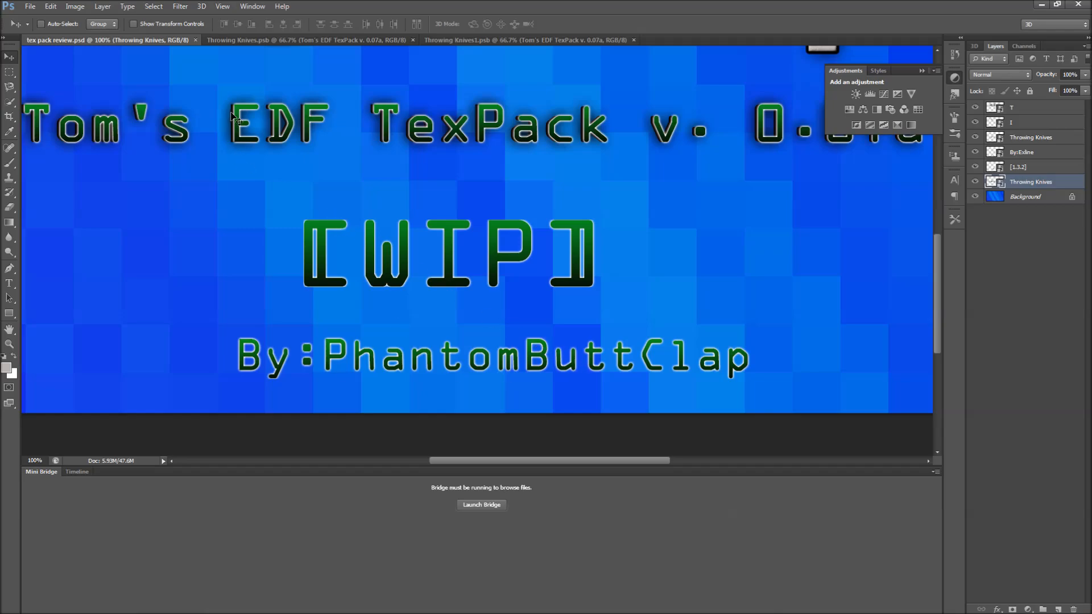
scroll(343, 227, "down", 1)
scroll(320, 223, "up", 5)
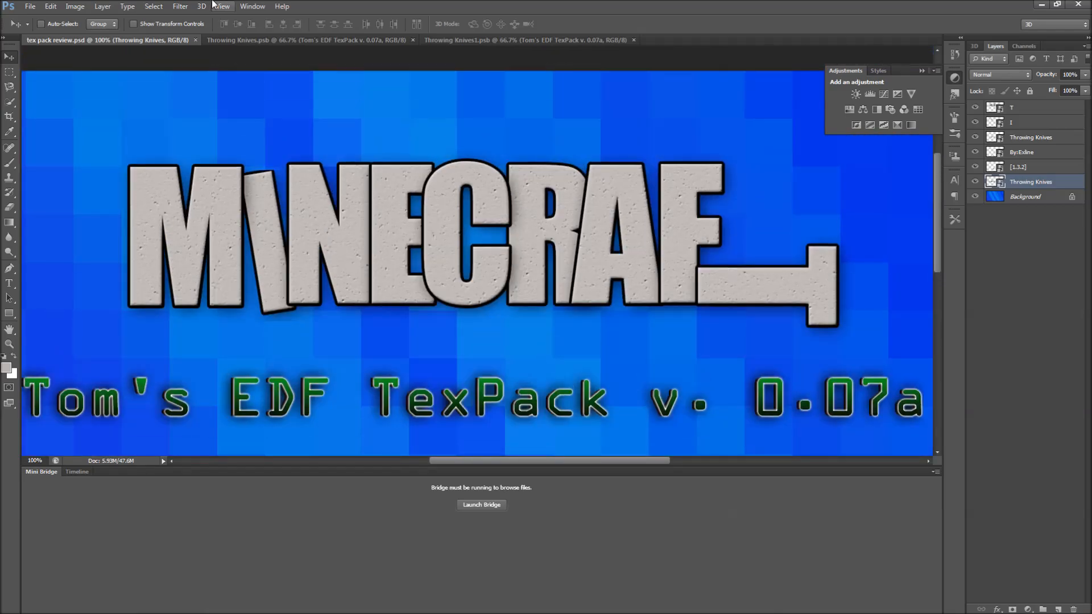
key("ctrl+minus")
key("ctrl+minus")
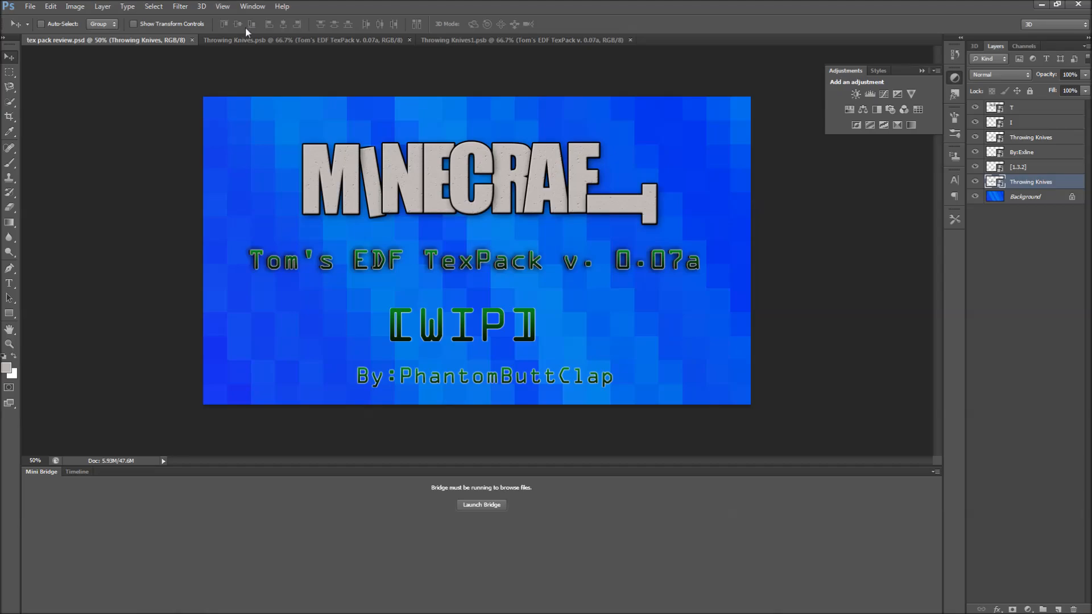
Select the Background layer, pick the Gradient tool and open the Gradient Editor.
left_click(1030, 198)
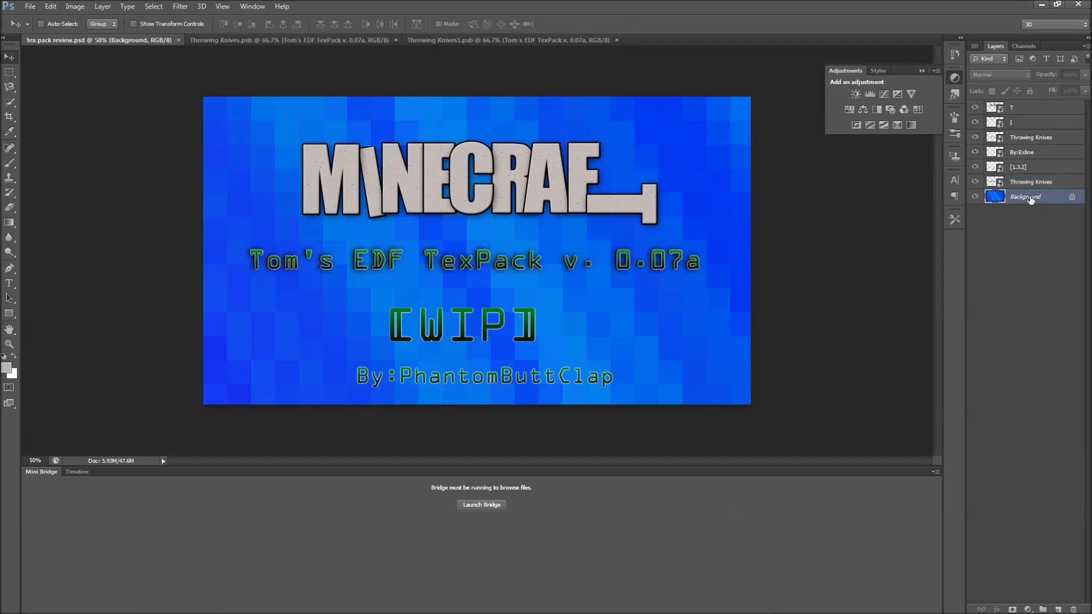
left_click(10, 223)
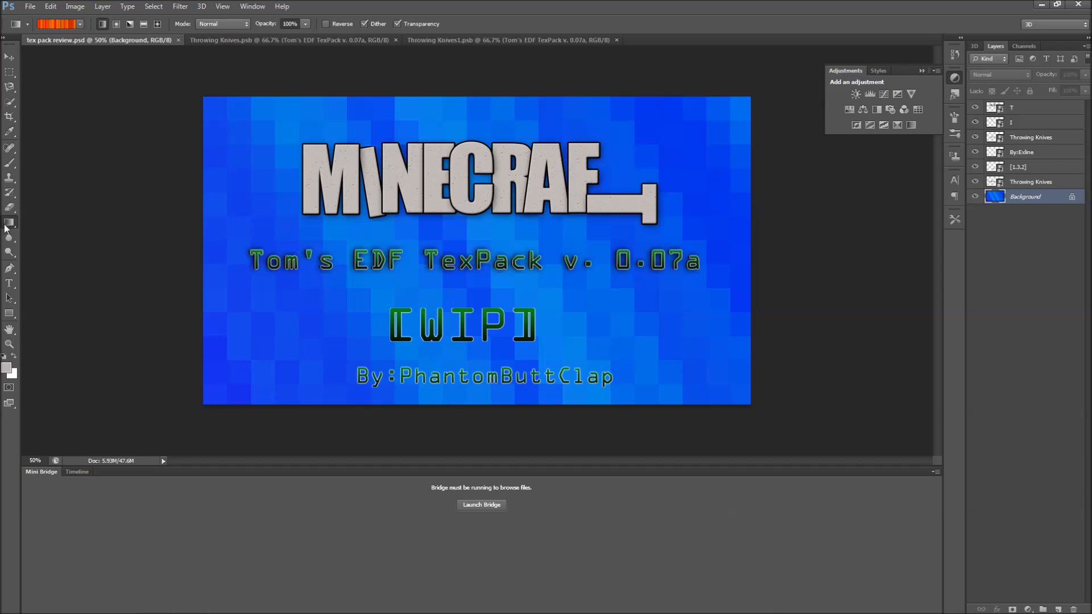
left_click(5, 227)
left_click(50, 223)
left_click(63, 22)
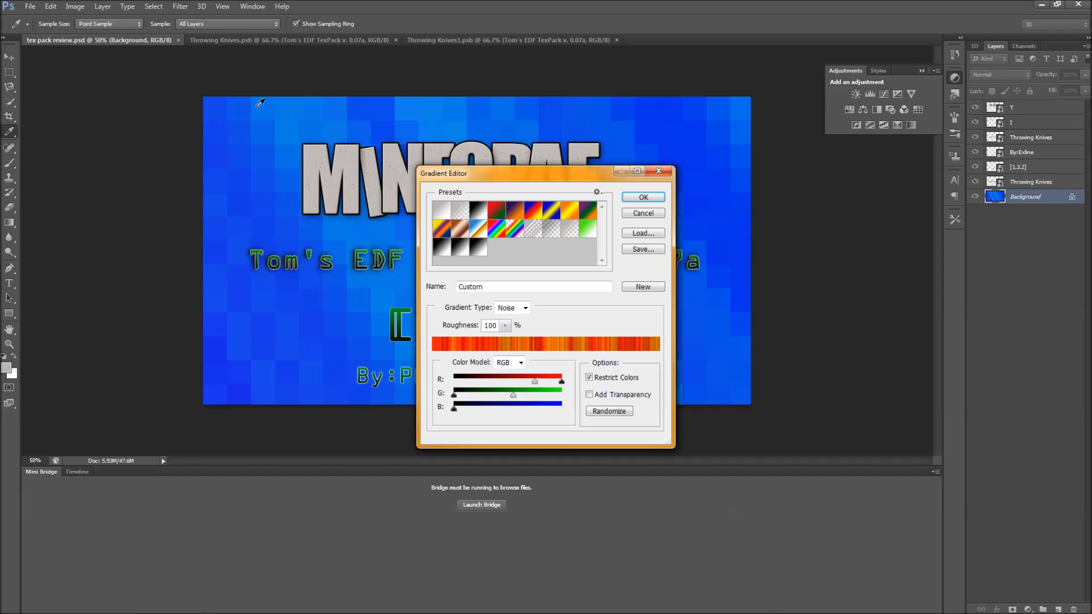
Preview several gradient presets in the Gradient Editor.
left_click(495, 219)
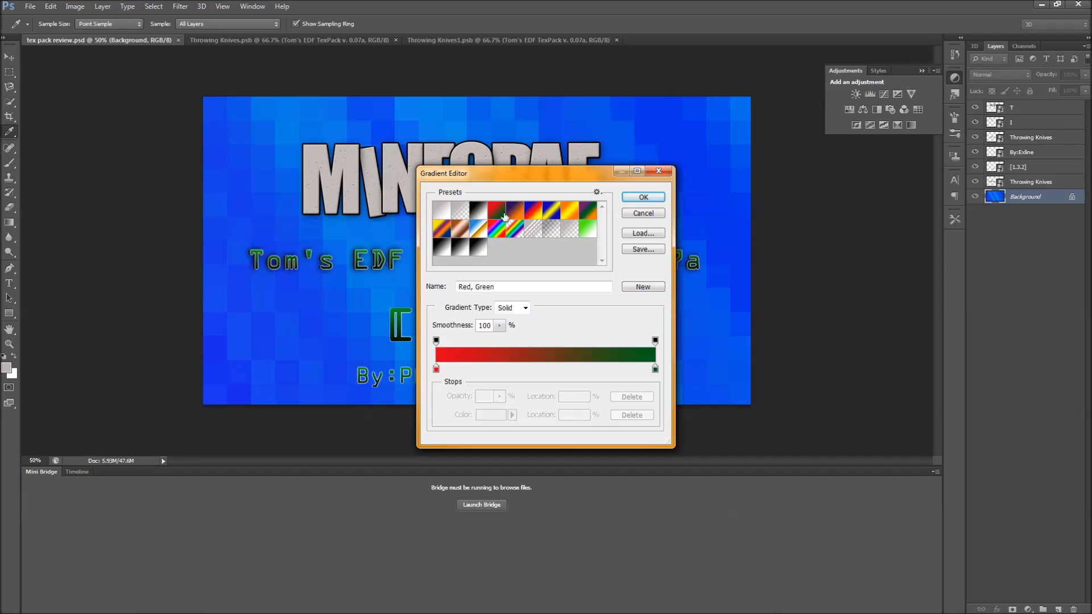
left_click(514, 212)
left_click(552, 213)
left_click(588, 214)
left_click(593, 233)
left_click(511, 231)
left_click(480, 248)
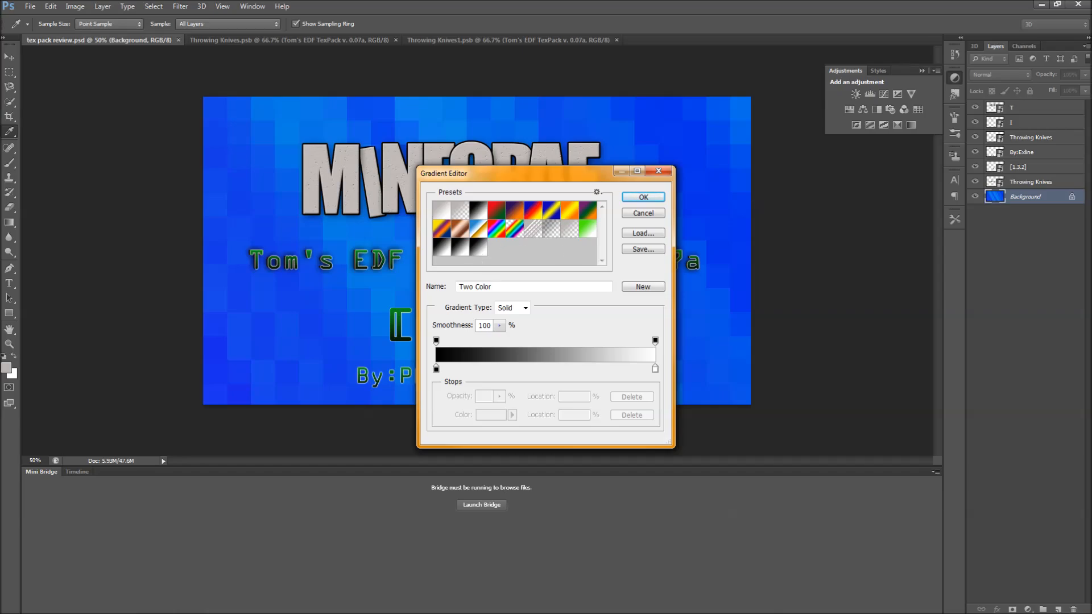
Switch the gradient type to Noise in the Gradient Editor.
left_click(524, 309)
left_click(517, 330)
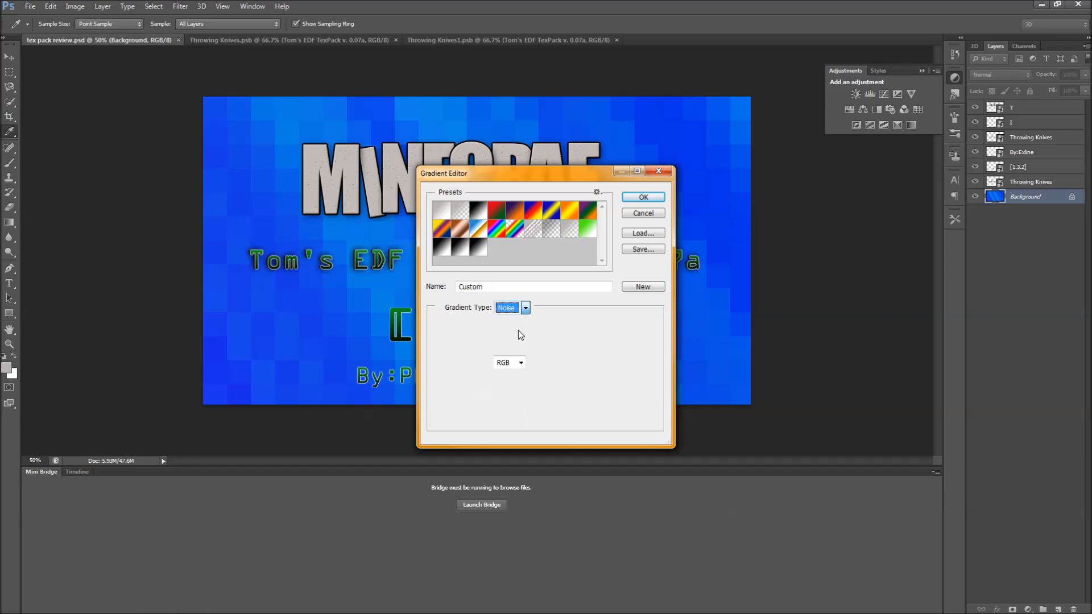
left_click(524, 310)
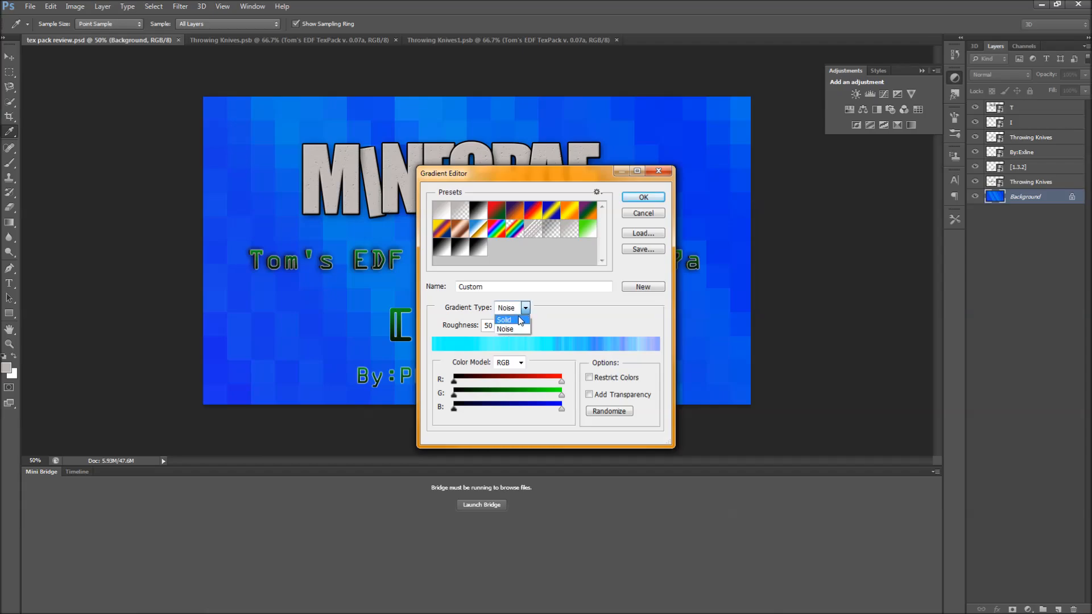
left_click(519, 320)
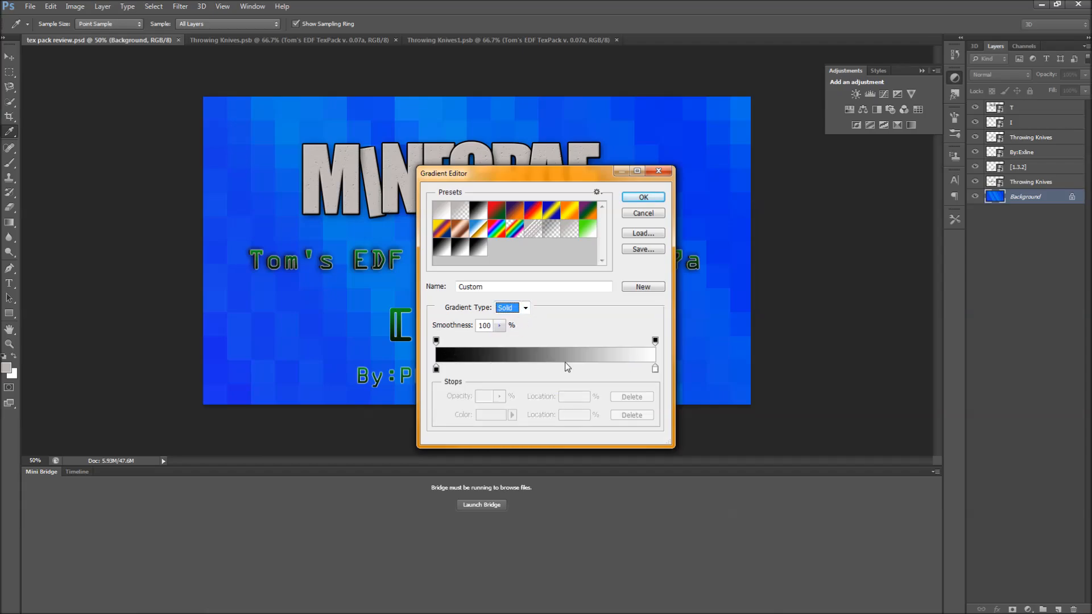
left_click(525, 308)
left_click(521, 326)
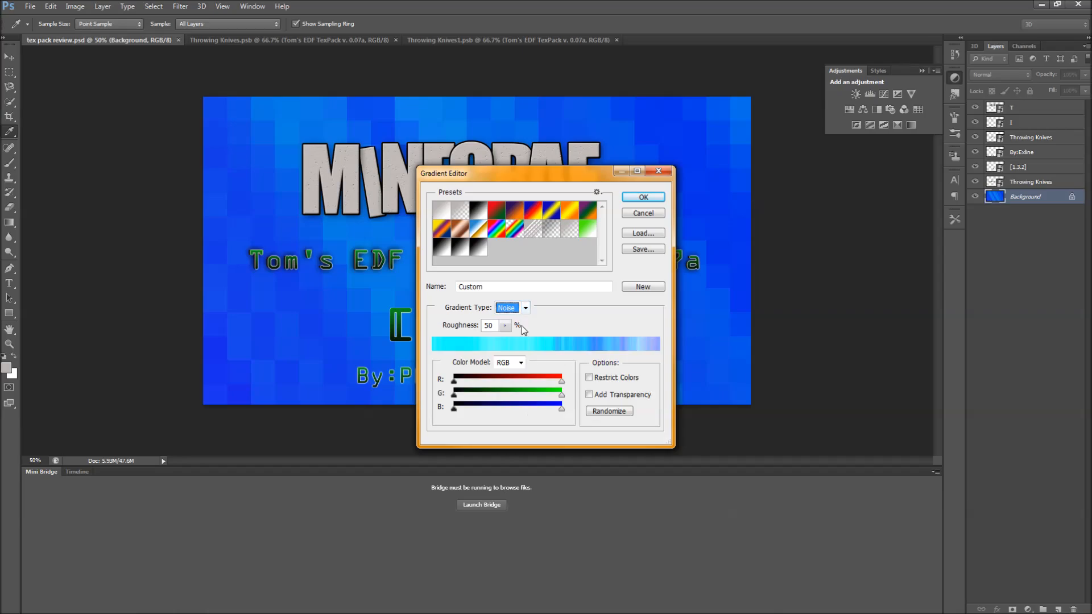
Narrow the noise gradient's R, G and B ranges toward greens and yellows and confirm the gradient.
left_click_drag(562, 390, 451, 392)
left_click_drag(562, 410, 462, 390)
mouse_move(559, 383)
left_mouse_down()
mouse_move(512, 382)
mouse_move(572, 382)
left_mouse_up()
left_click_drag(454, 398, 558, 397)
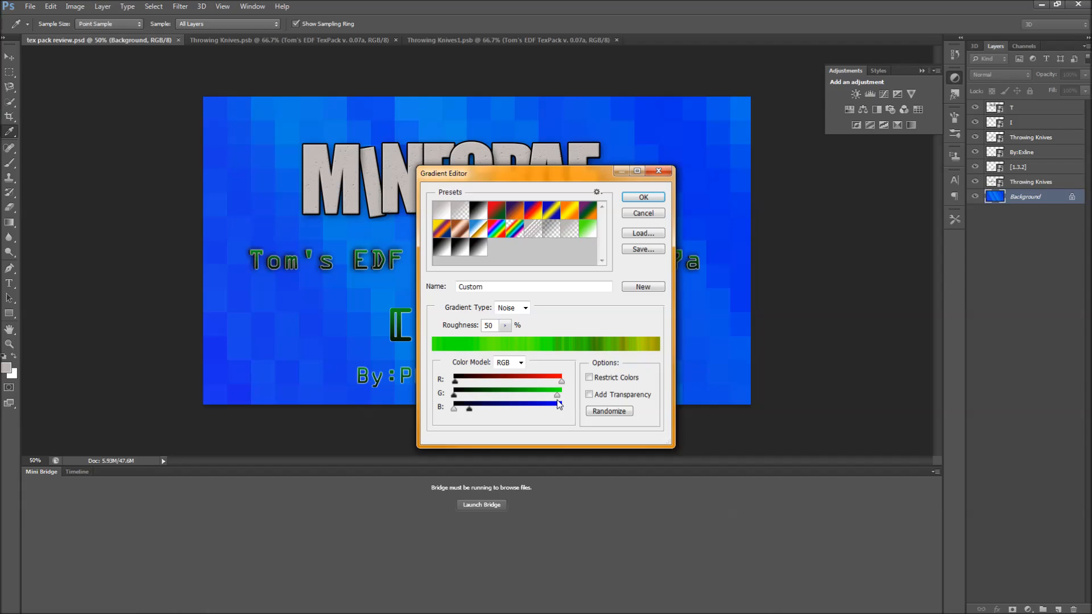
left_click_drag(557, 396, 454, 410)
mouse_move(527, 398)
left_mouse_down()
mouse_move(460, 399)
mouse_move(521, 397)
left_mouse_up()
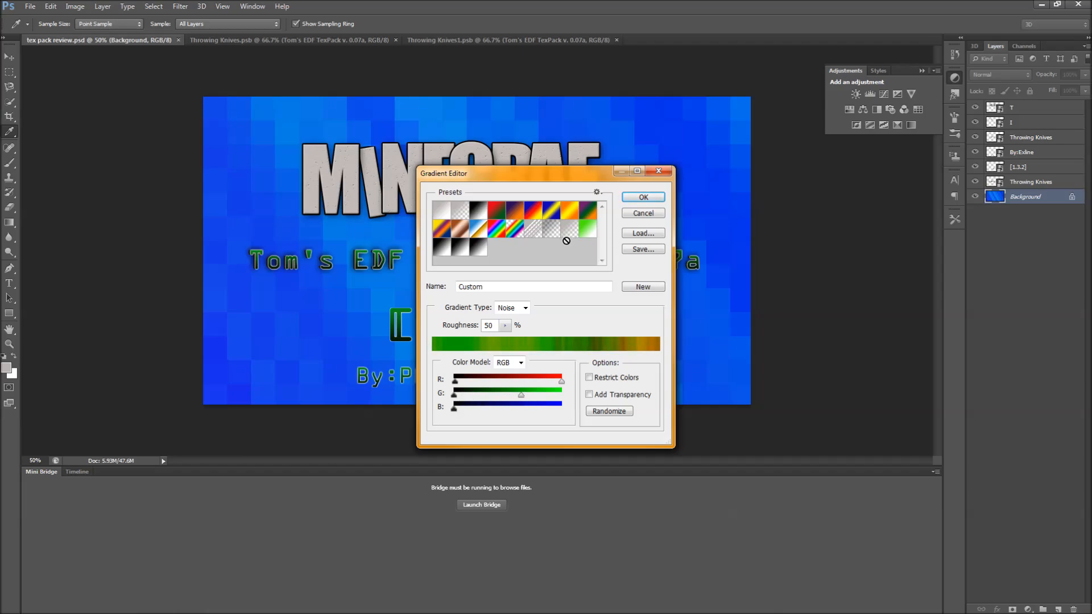
left_click(628, 198)
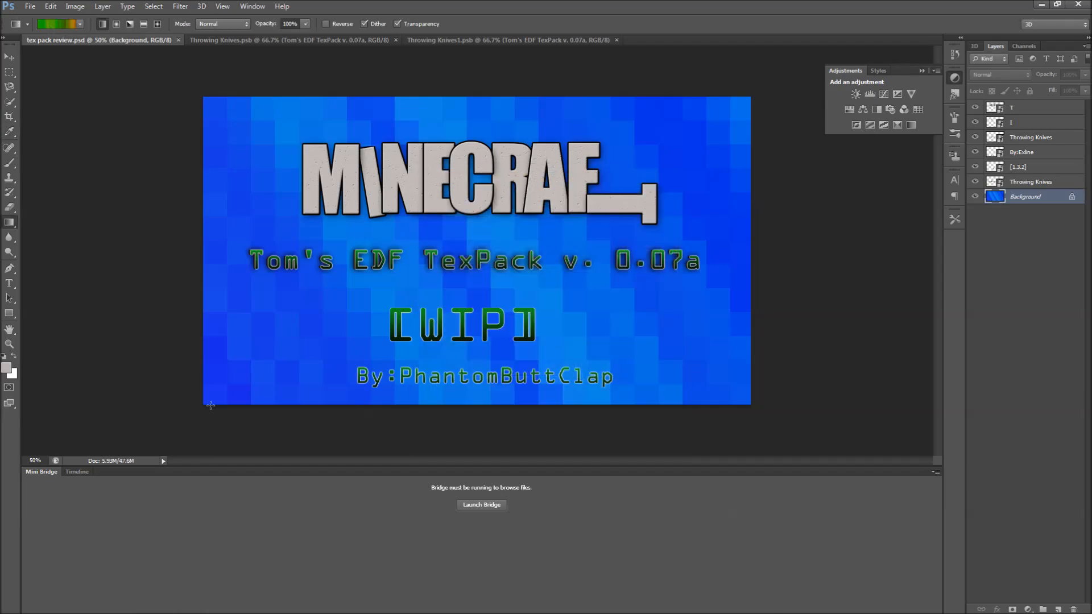
Fill the Background layer with the noise gradient diagonally from its lower-left to upper-right corner.
left_click_drag(208, 399, 744, 107)
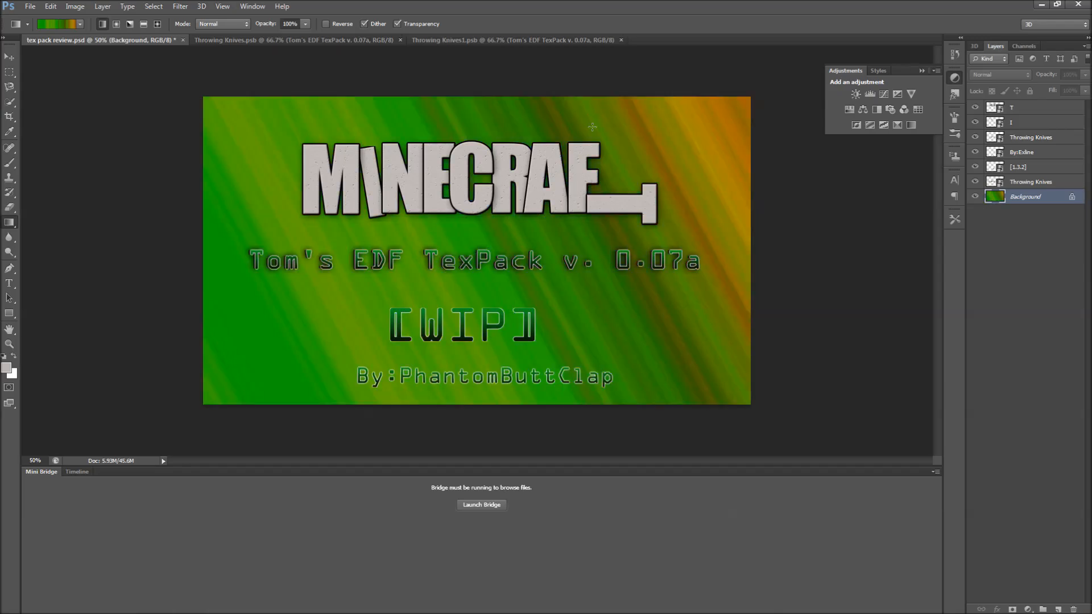
Apply the Mosaic pixelate filter to the background, tuning the cell size for medium-sized blocks.
left_click(181, 8)
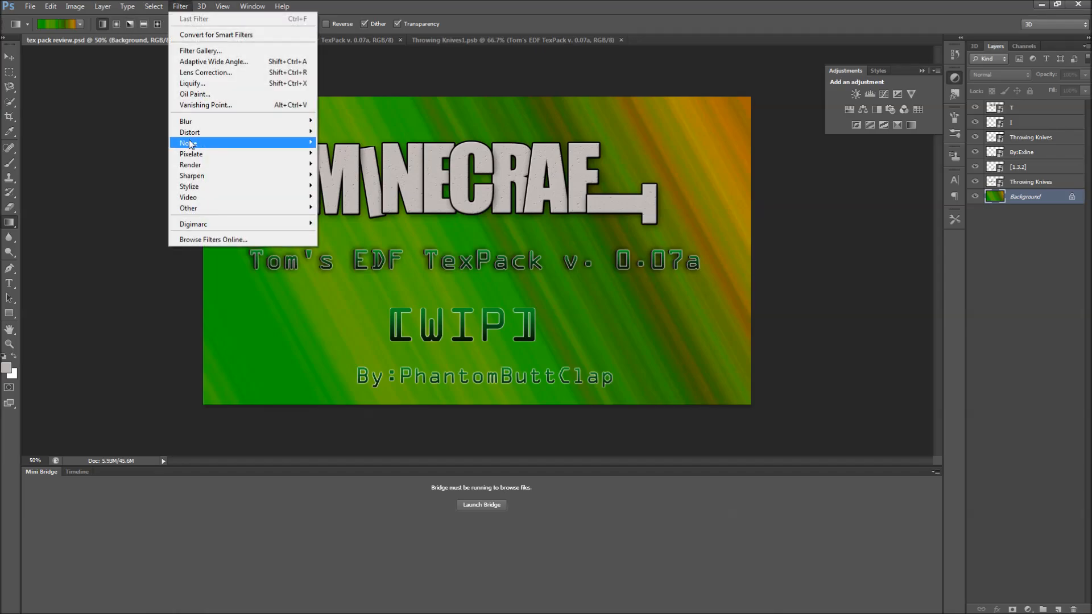
mouse_move(196, 155)
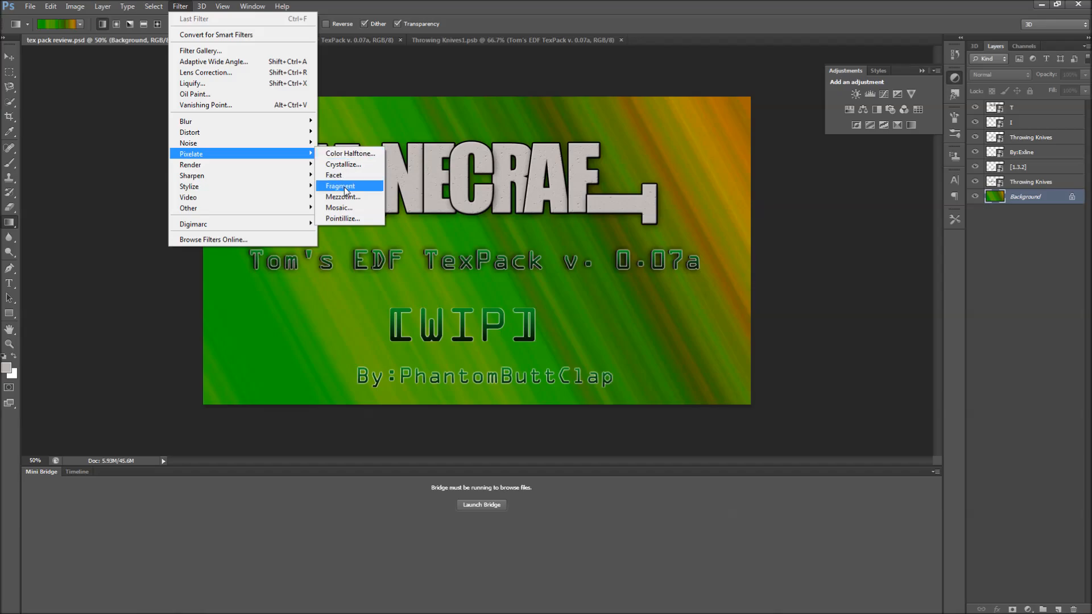
left_click(339, 208)
left_click_drag(504, 389, 576, 400)
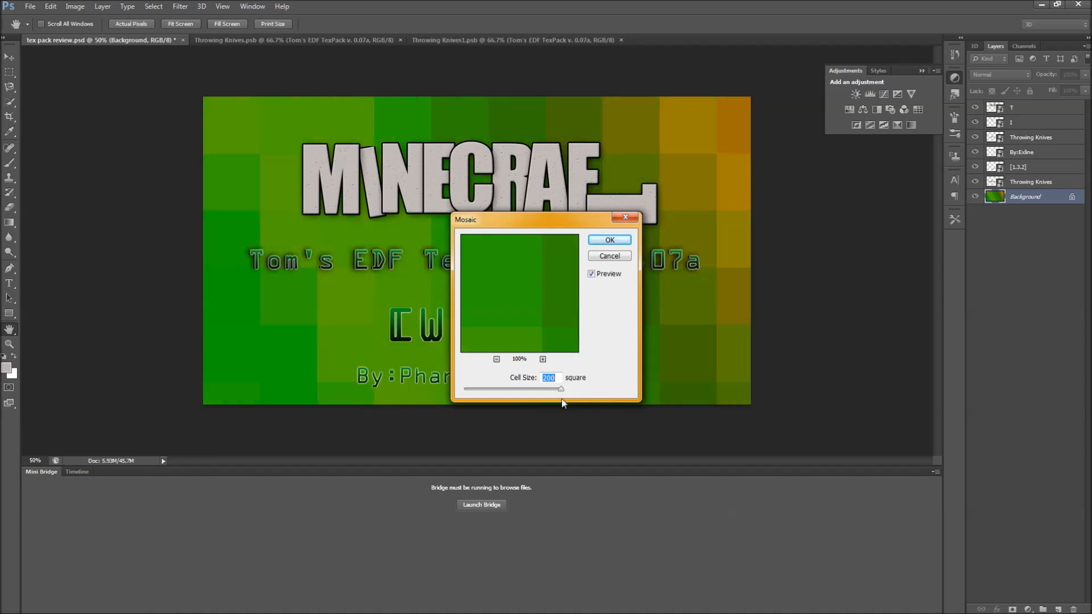
left_click_drag(454, 390, 453, 390)
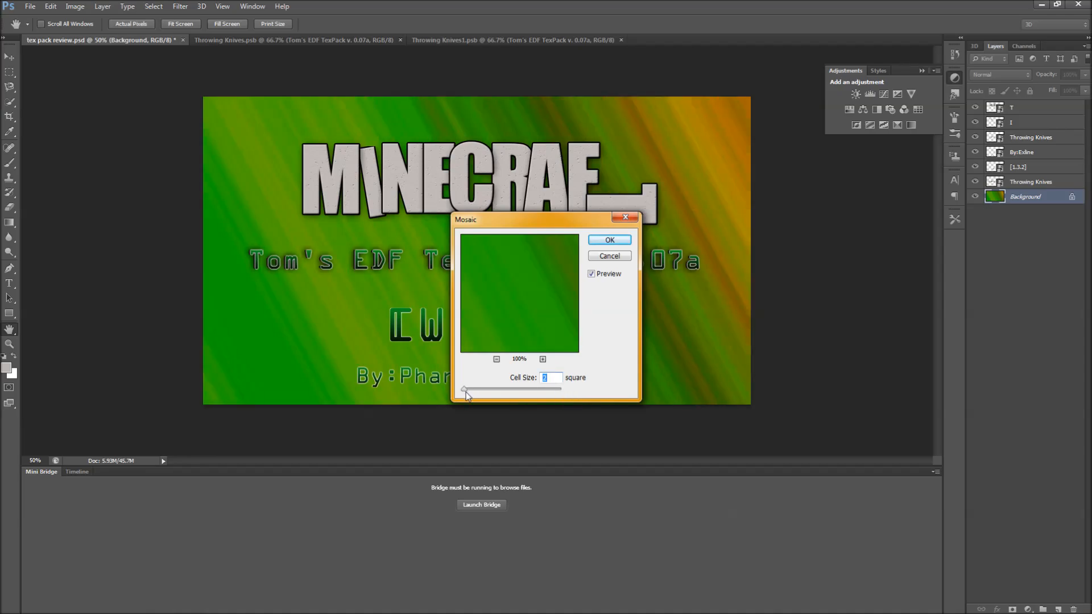
mouse_move(489, 389)
left_mouse_down()
mouse_move(523, 393)
mouse_move(509, 393)
left_mouse_up()
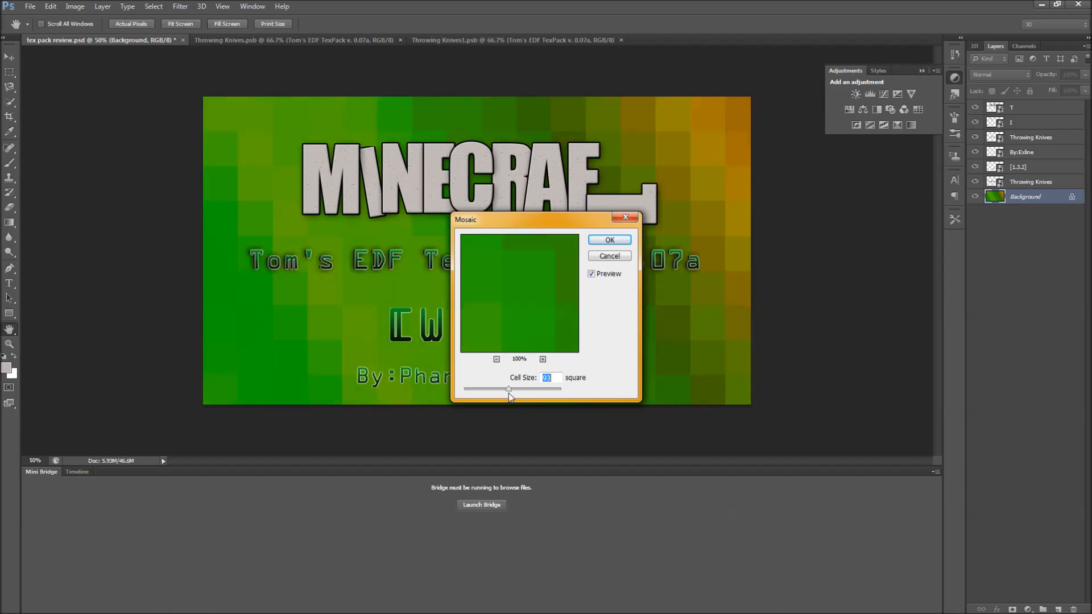
left_click_drag(508, 391, 500, 390)
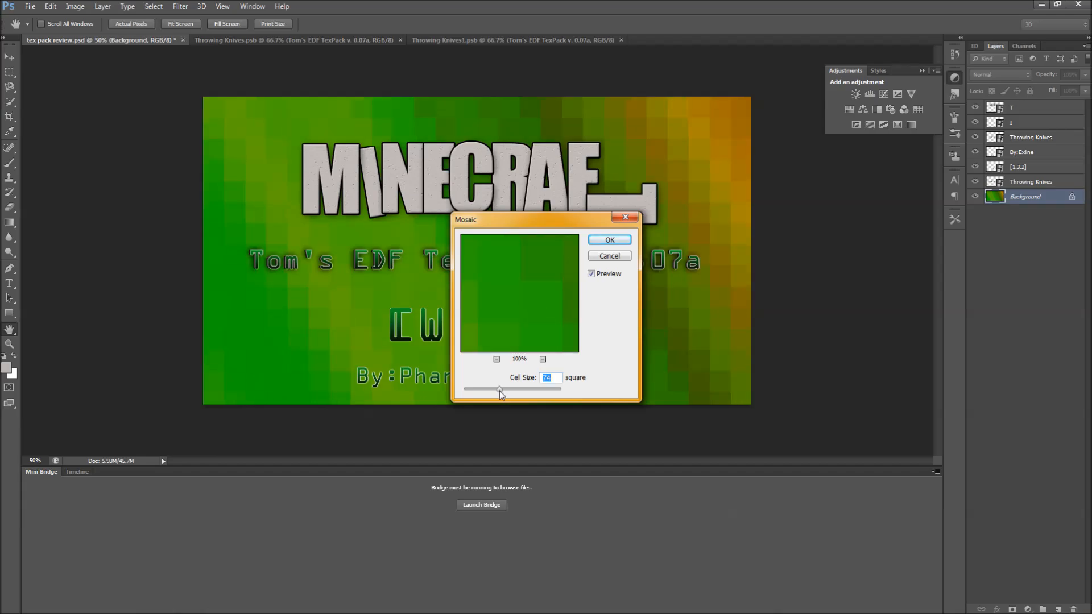
left_click(601, 242)
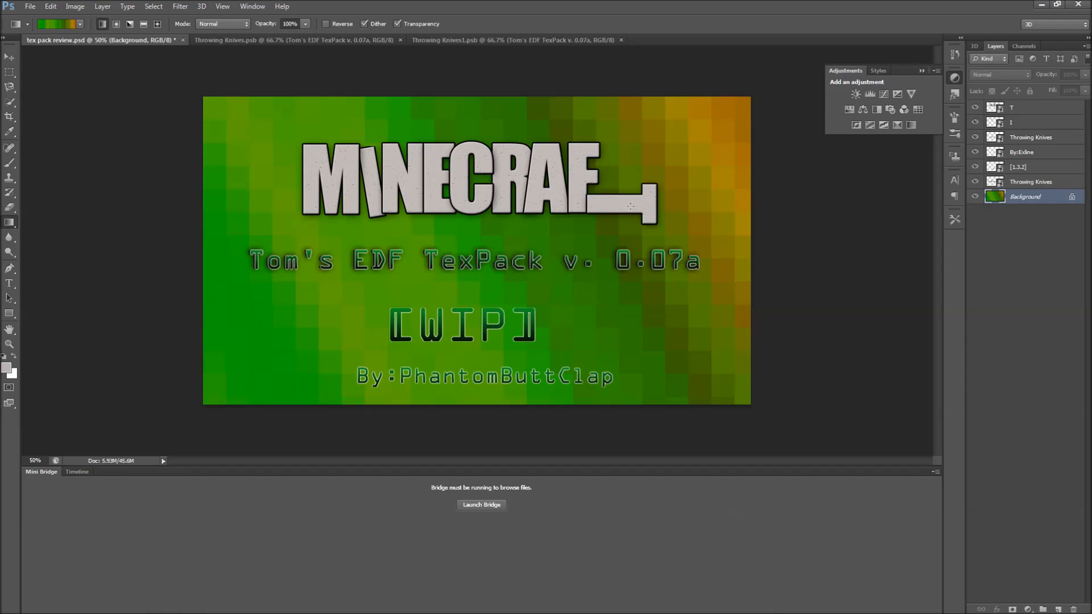
Open the contents of the top T smart object layer.
left_click(1022, 124)
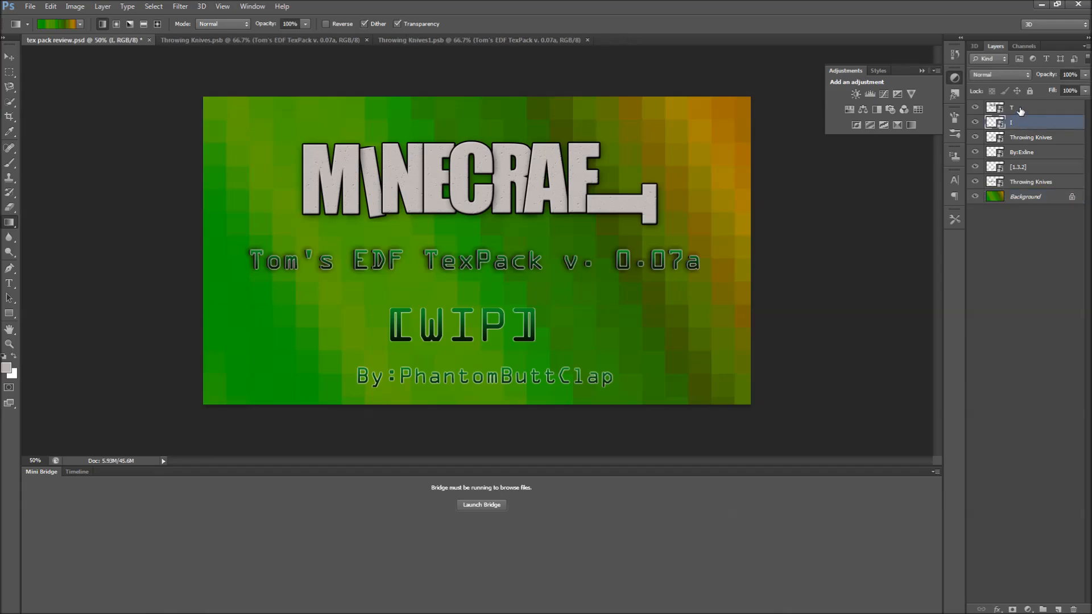
left_click(1021, 109)
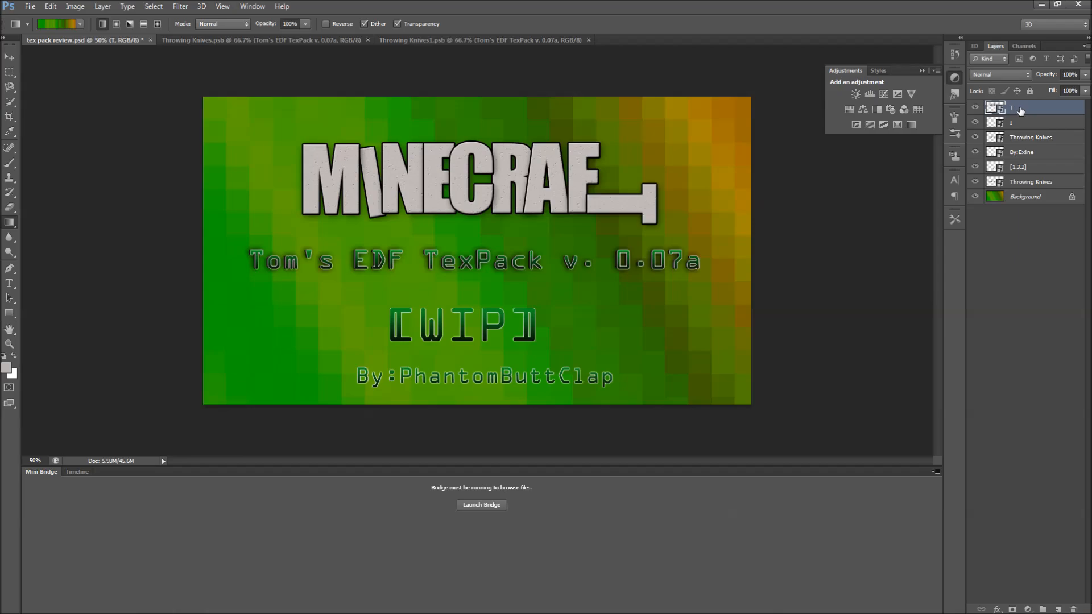
right_click(1021, 111)
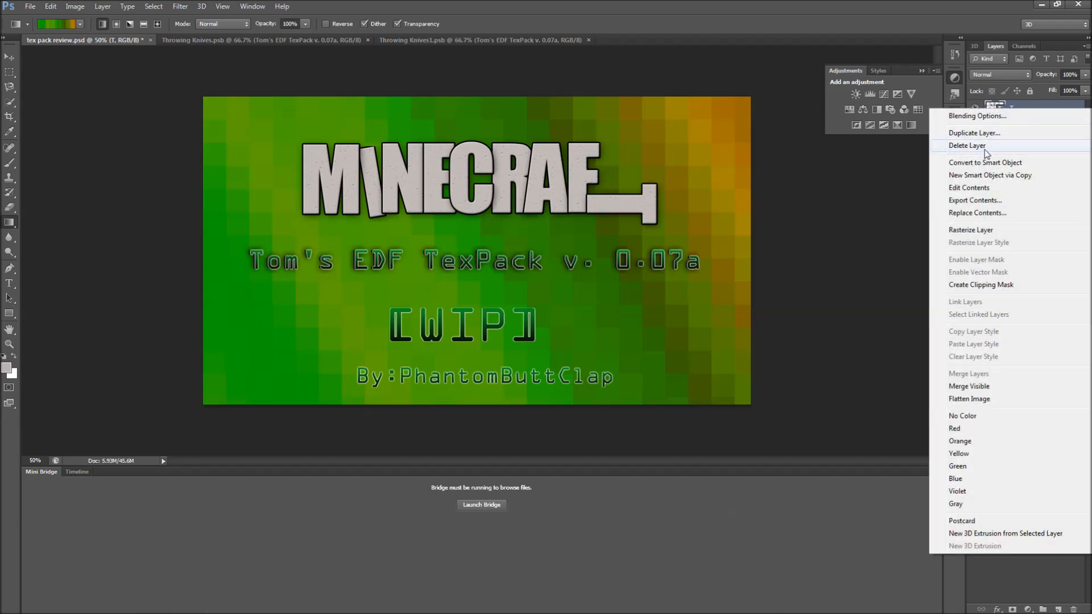
left_click(974, 188)
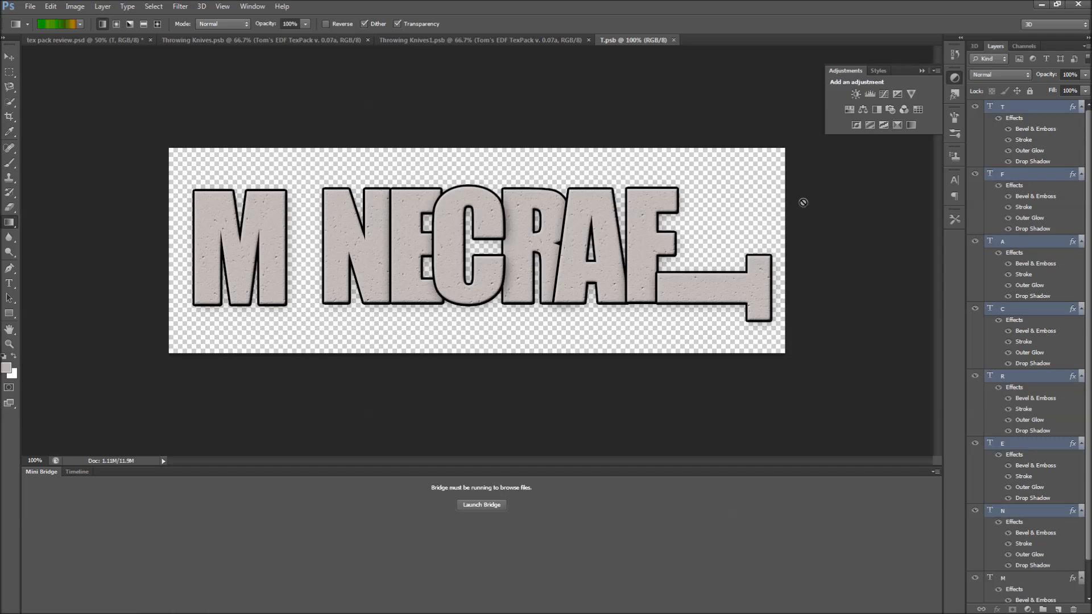
Browse the letter layers and their effects in the T smart object document.
left_click(1004, 174)
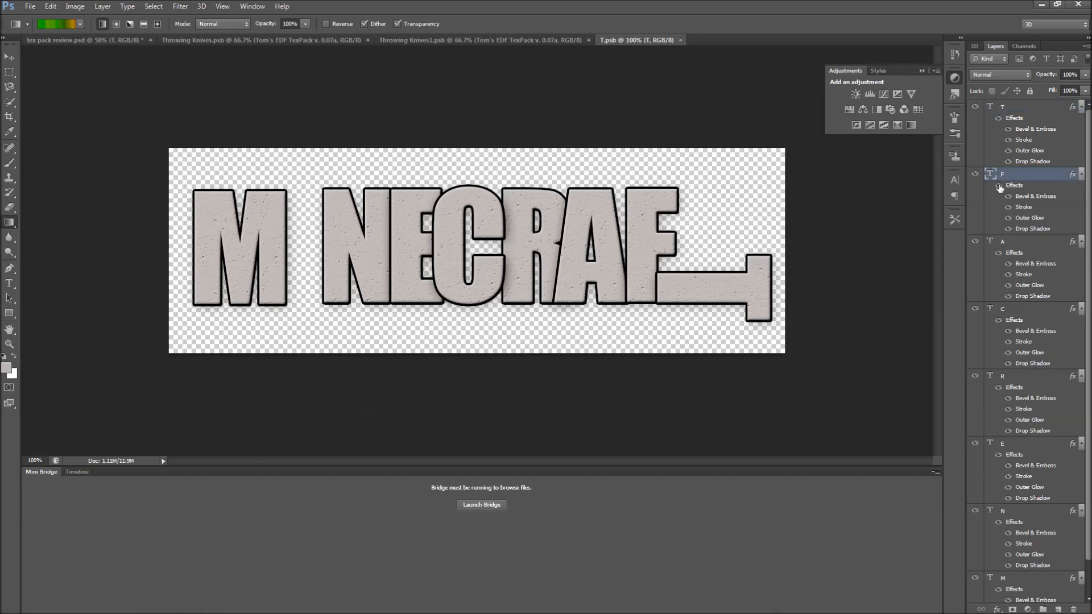
left_click(1001, 249)
left_click(1008, 310)
scroll(1086, 205, "down", 1)
scroll(1082, 345, "down", 1)
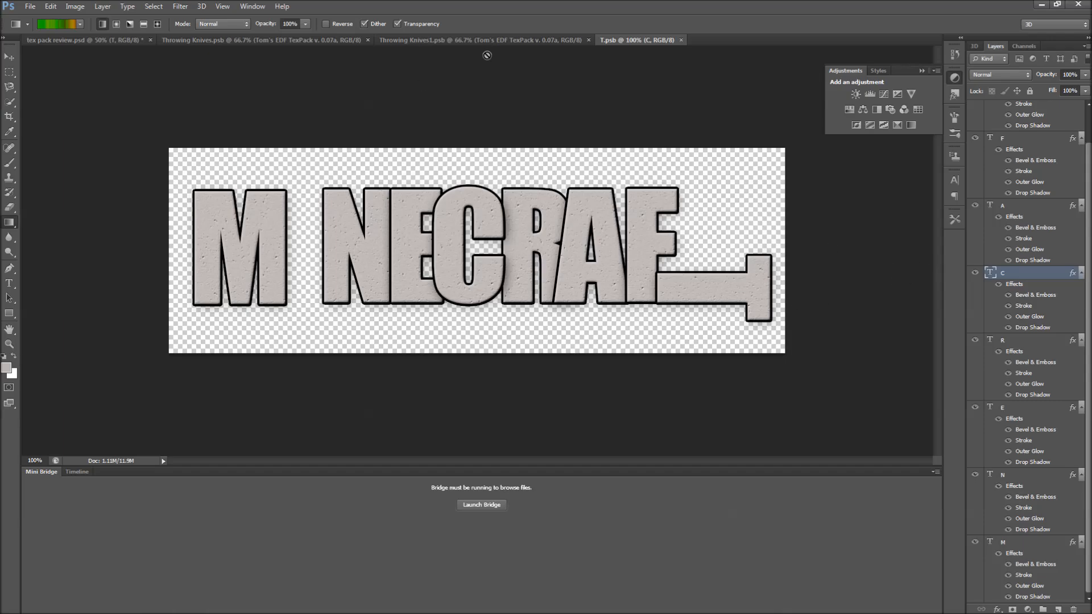
Switch to the Throwing Knives document and open the Gradient Overlay style of its text layer.
left_click(449, 38)
left_click(69, 41)
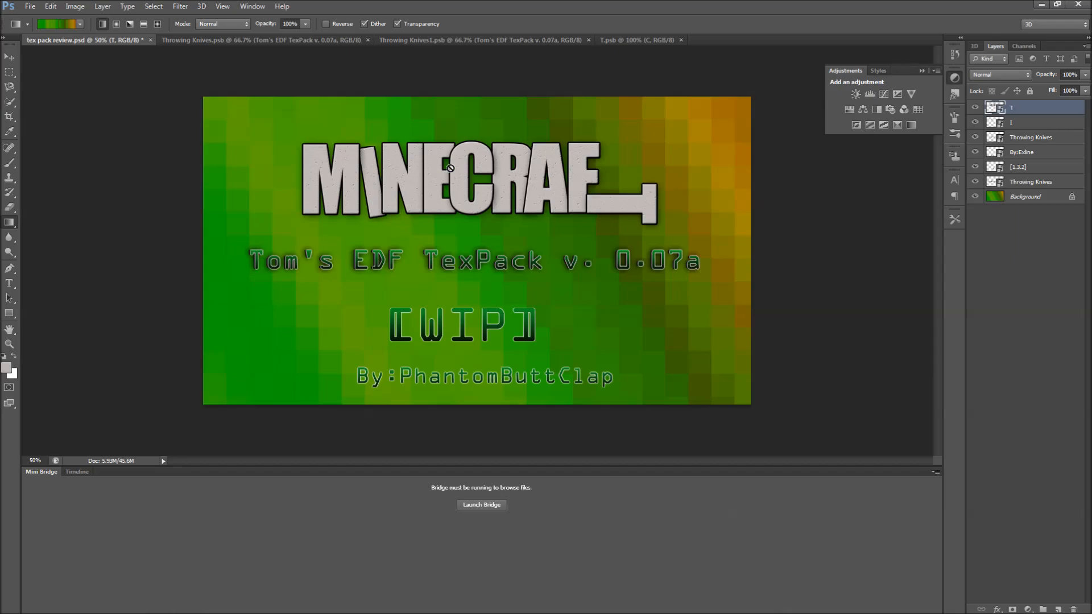
left_click(319, 40)
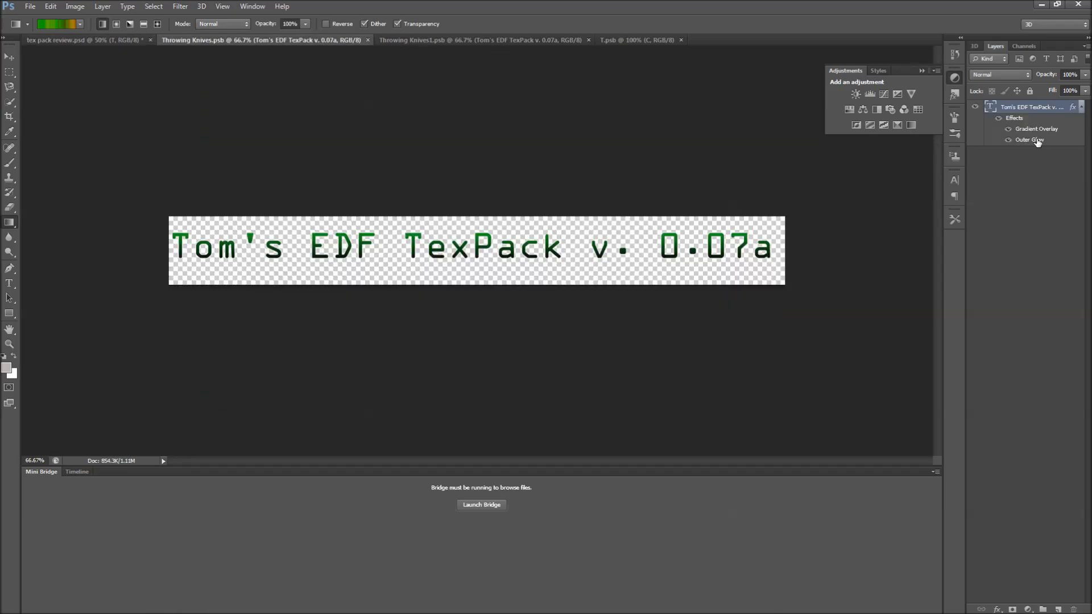
right_click(1015, 109)
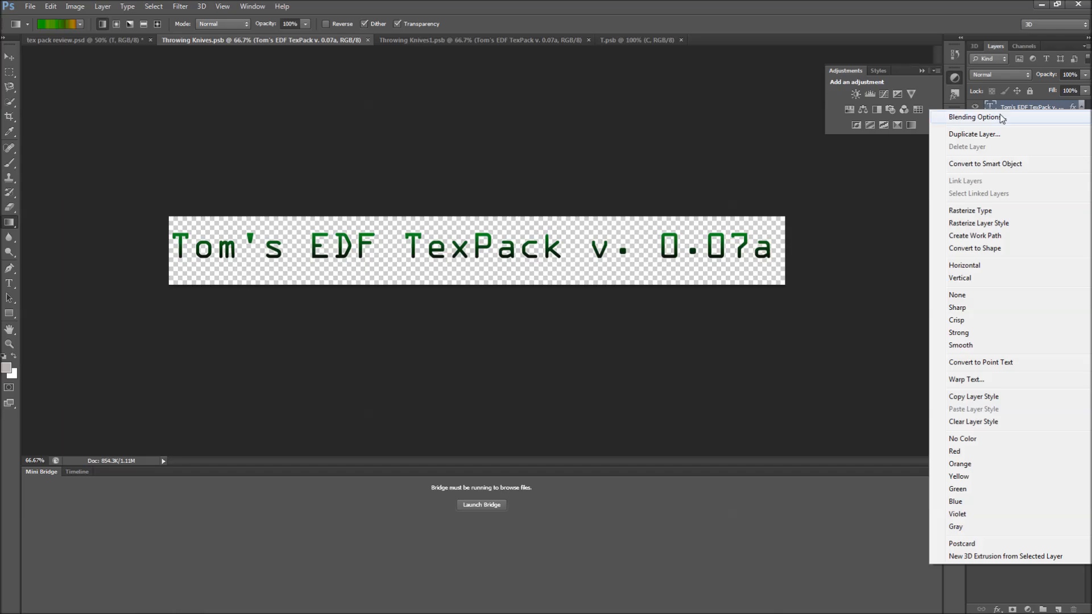
left_click(1003, 118)
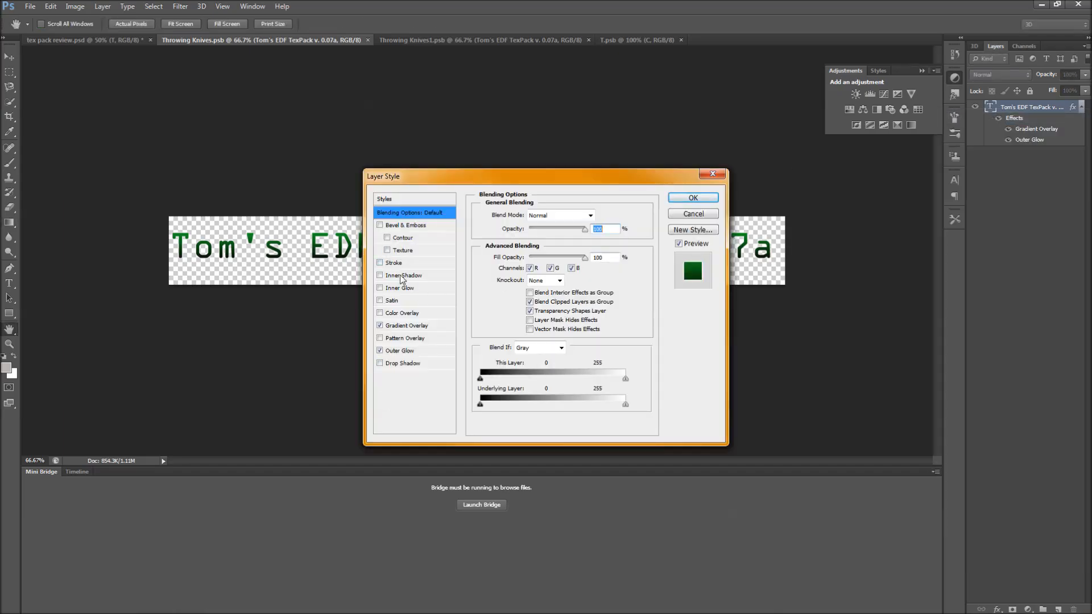
left_click(415, 328)
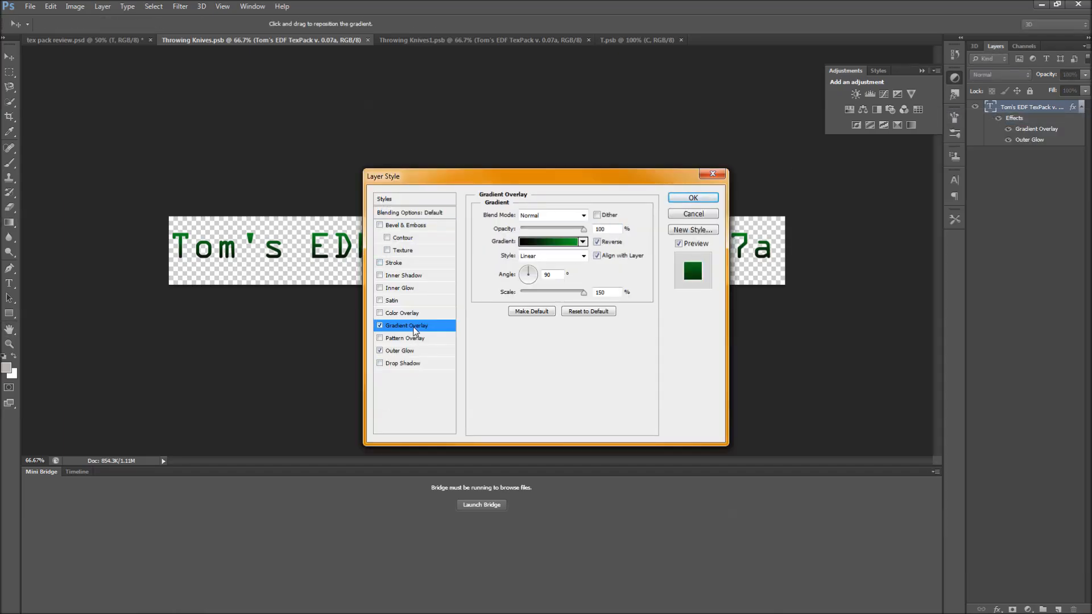
Try switching the text's overlay gradient to the Noise type, then return it to Solid.
left_click(552, 245)
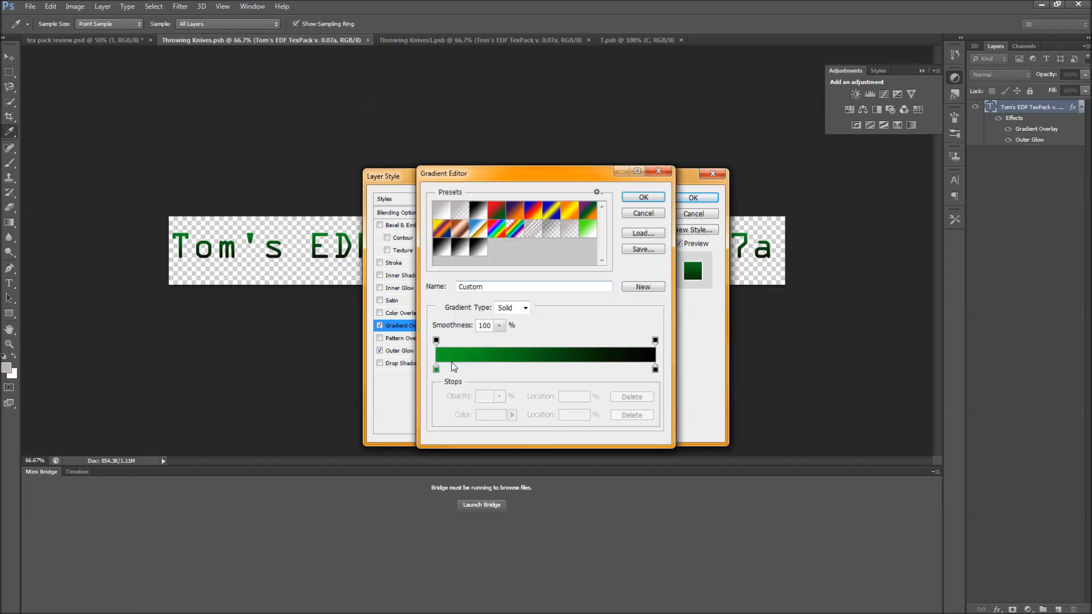
left_click(512, 307)
left_click(507, 318)
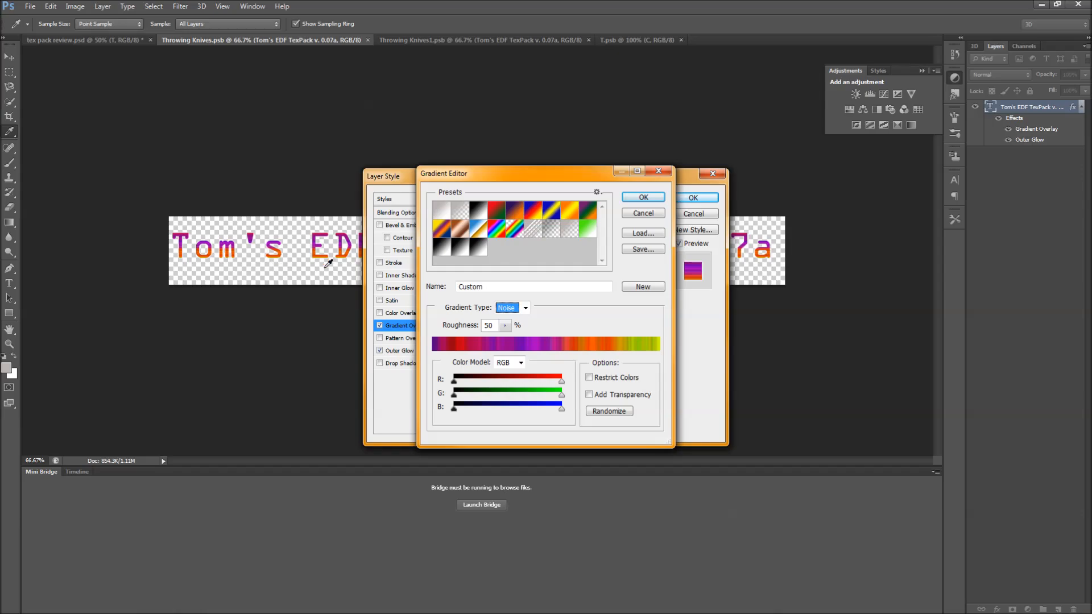
left_click(522, 308)
left_click(512, 322)
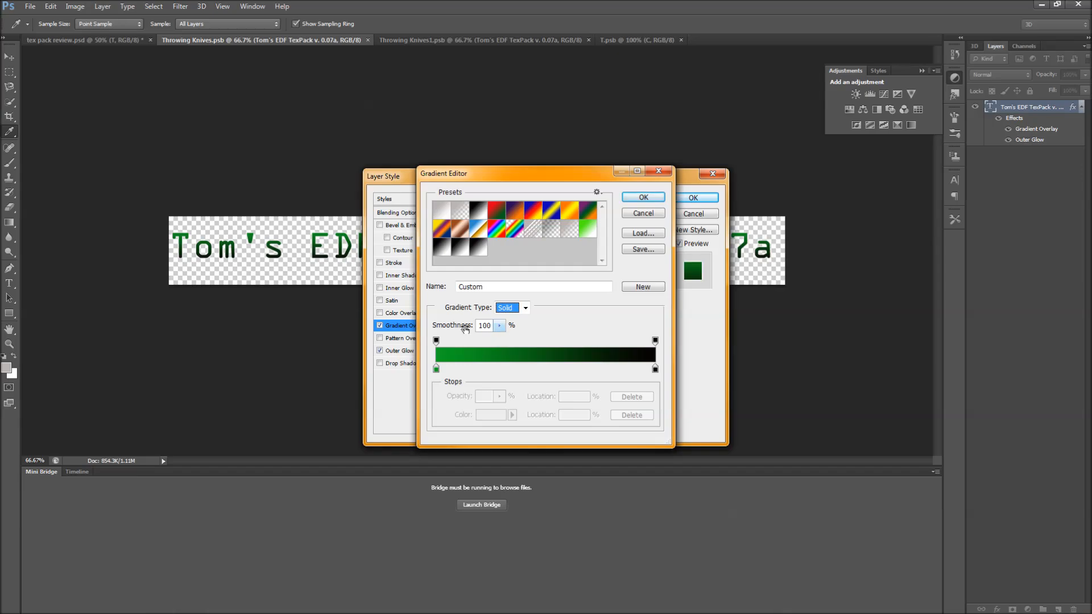
left_click(644, 199)
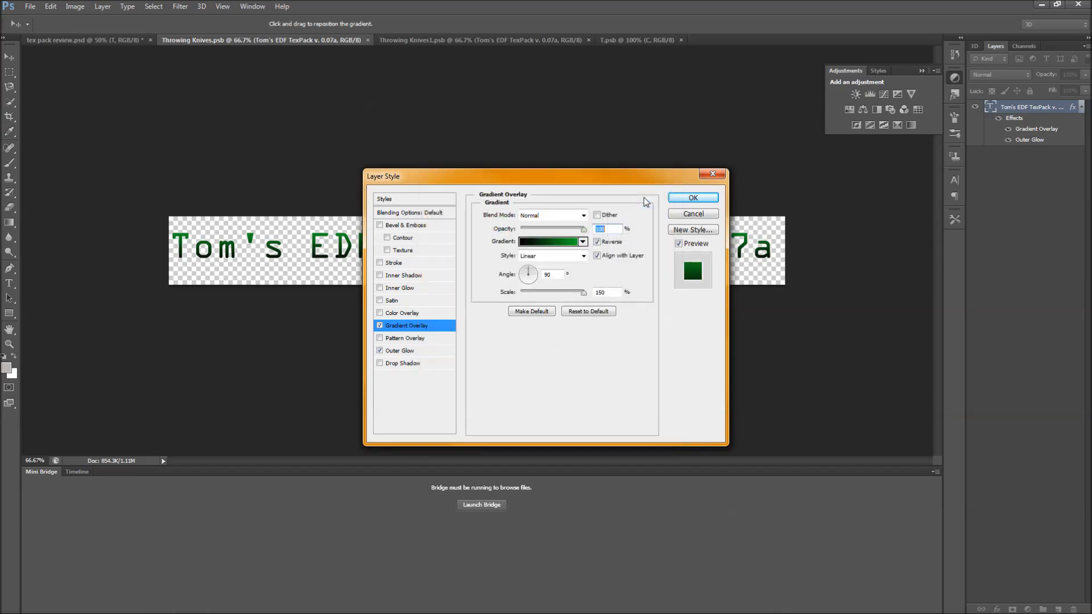
Try toggling the overlay gradient's Reverse option and rotating its angle, then set the angle back to 90°.
left_click(596, 242)
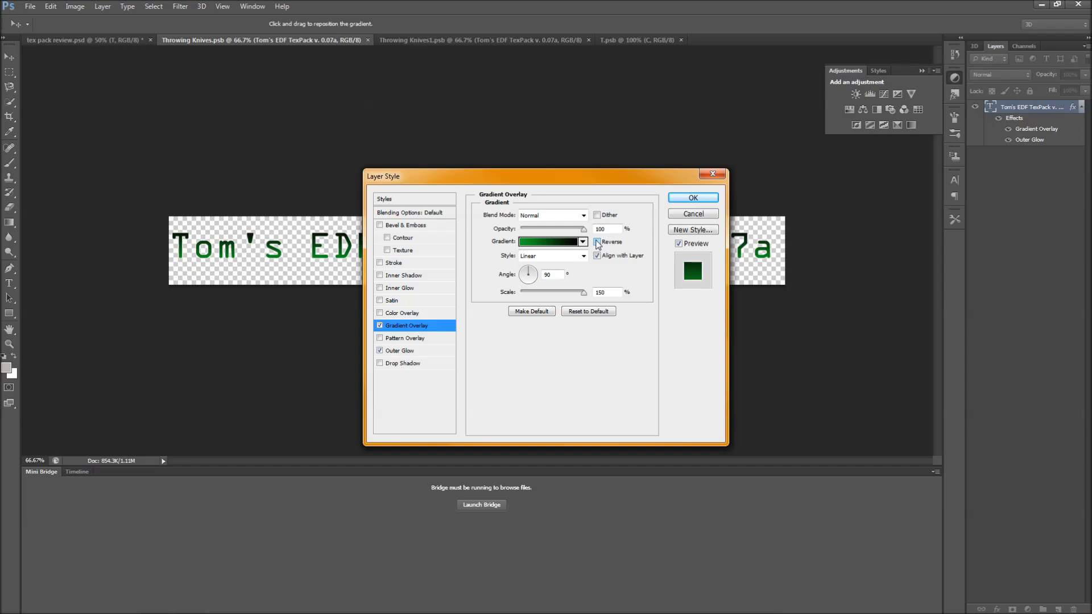
left_click(597, 242)
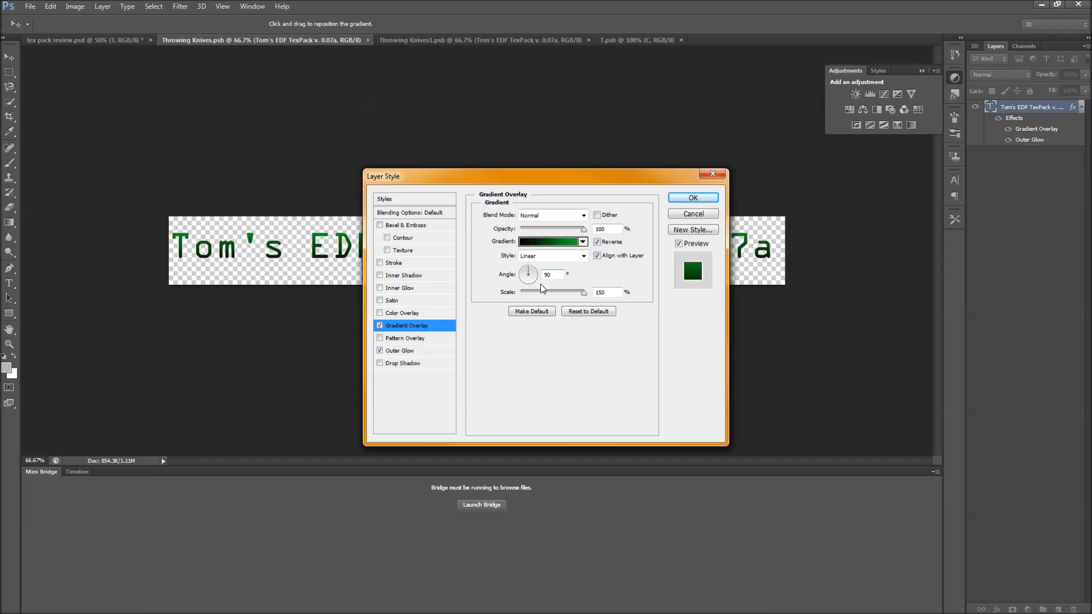
mouse_move(528, 275)
left_mouse_down()
mouse_move(545, 278)
mouse_move(522, 276)
mouse_move(525, 293)
left_mouse_up()
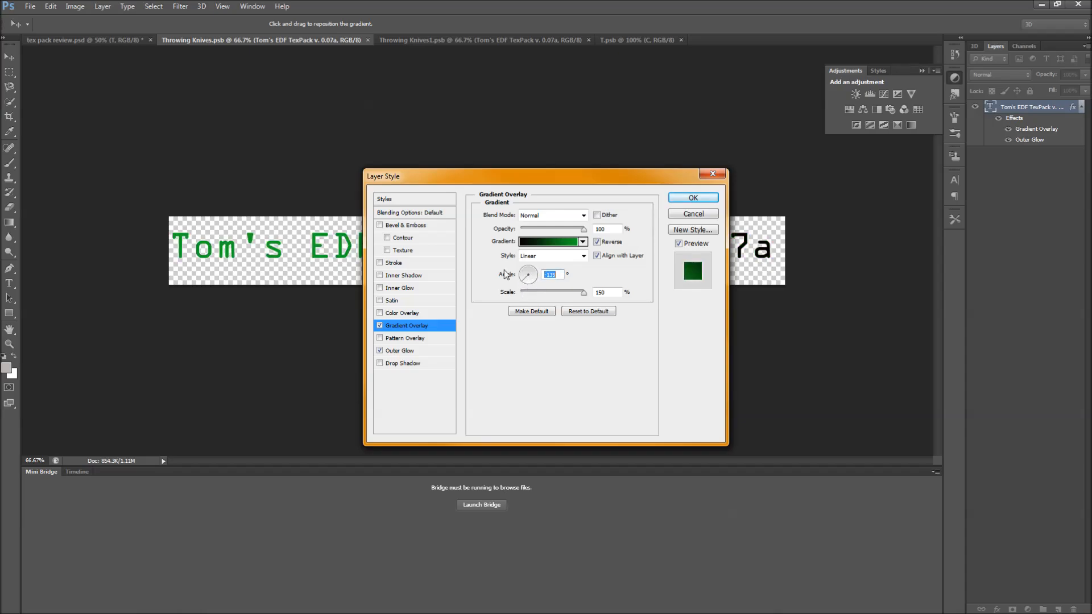
type("90")
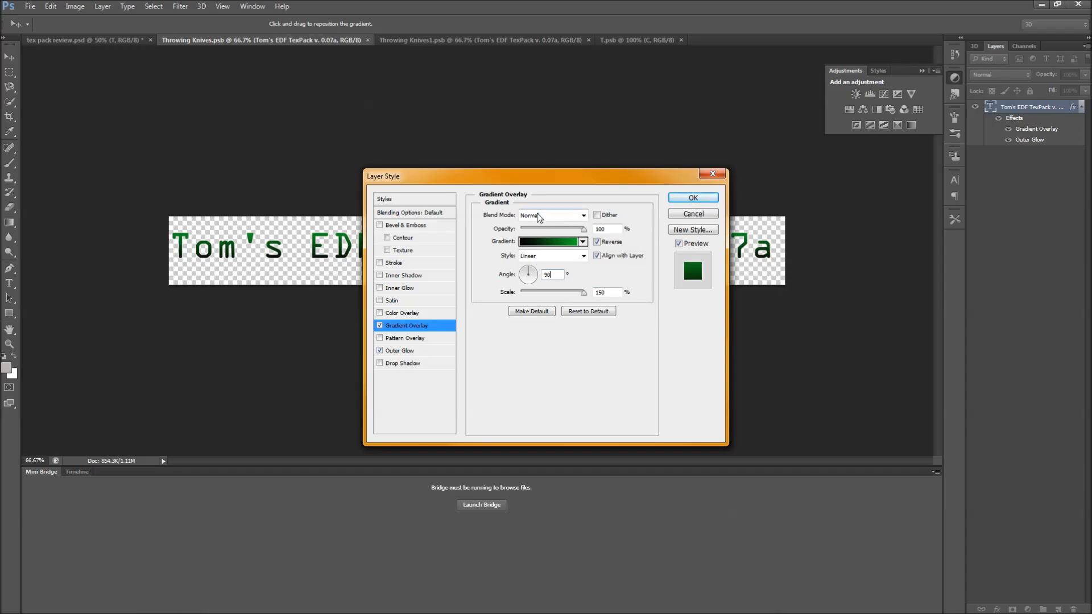
Check the Outer Glow effect settings and apply the layer style.
mouse_move(583, 229)
left_mouse_down()
mouse_move(545, 229)
mouse_move(586, 230)
left_mouse_up()
left_click(407, 351)
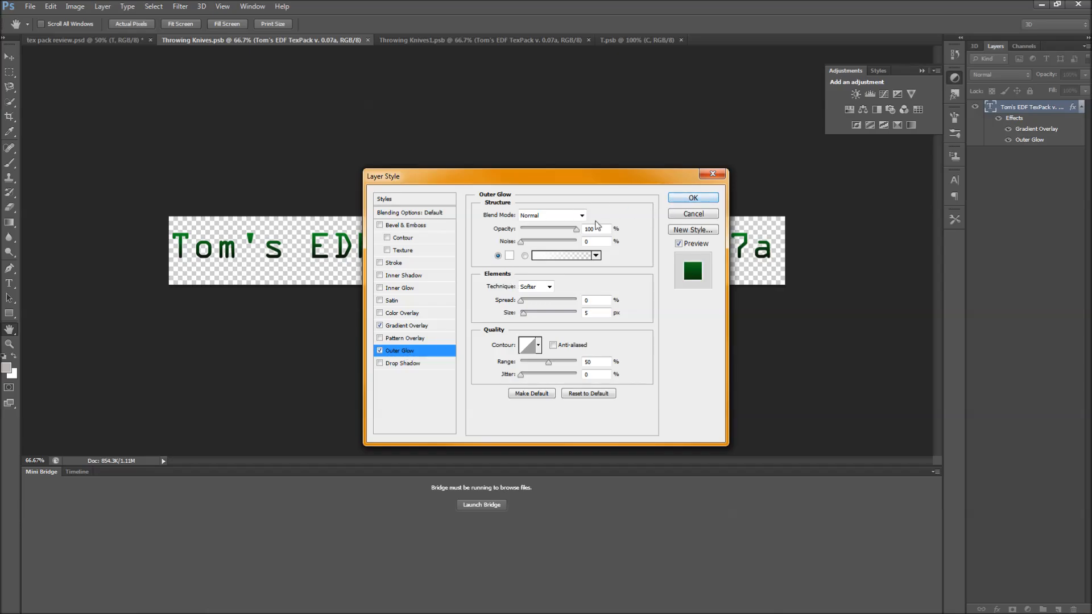
left_click(704, 199)
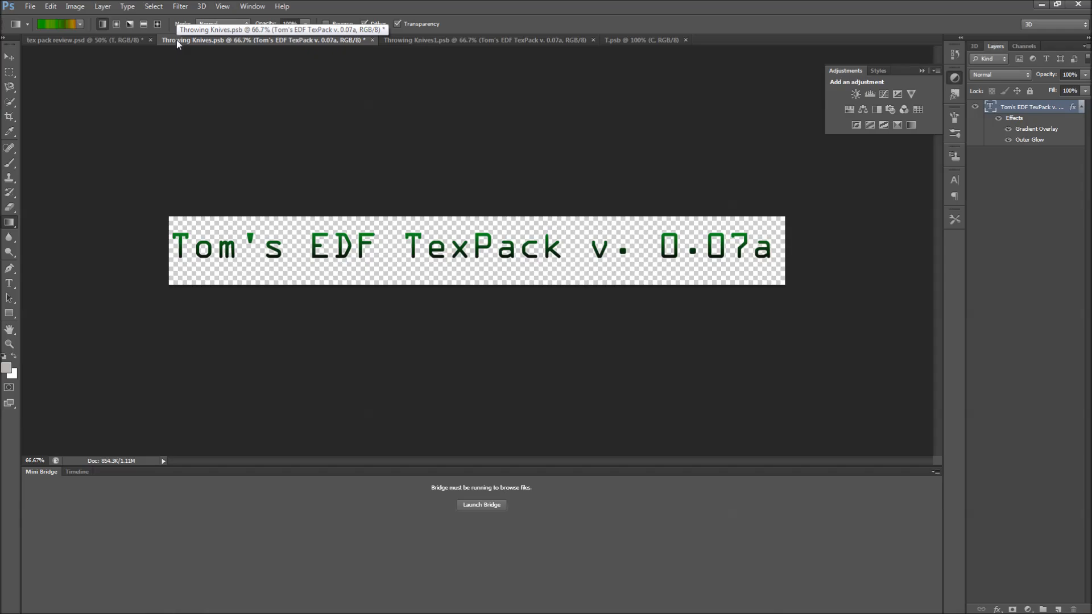
Switch to the tex pack review document, select the Background layer and redraw its gradient from left to right.
left_click(113, 40)
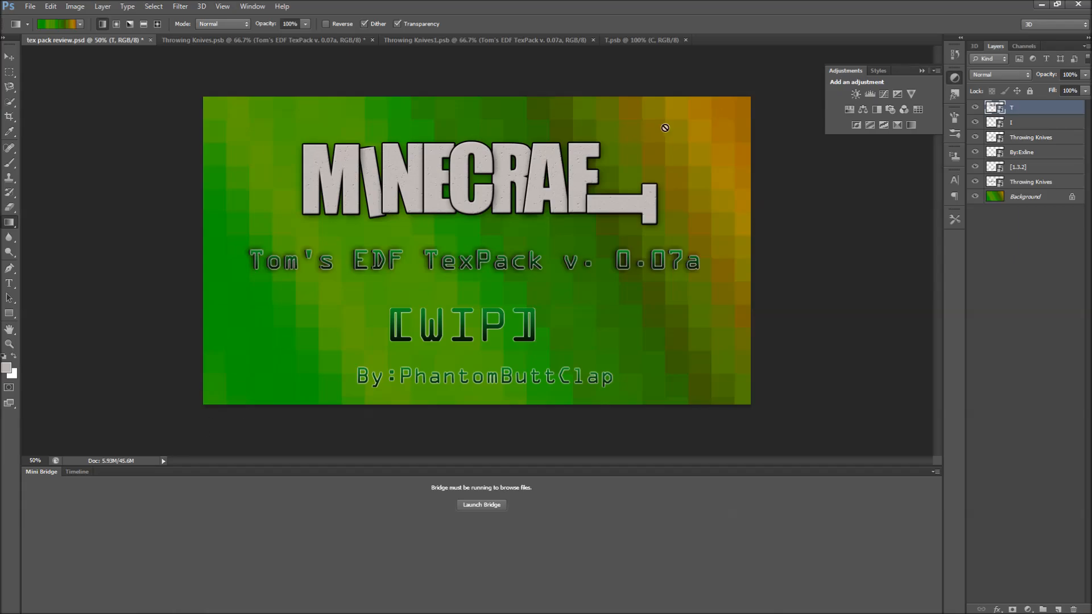
left_click(180, 7)
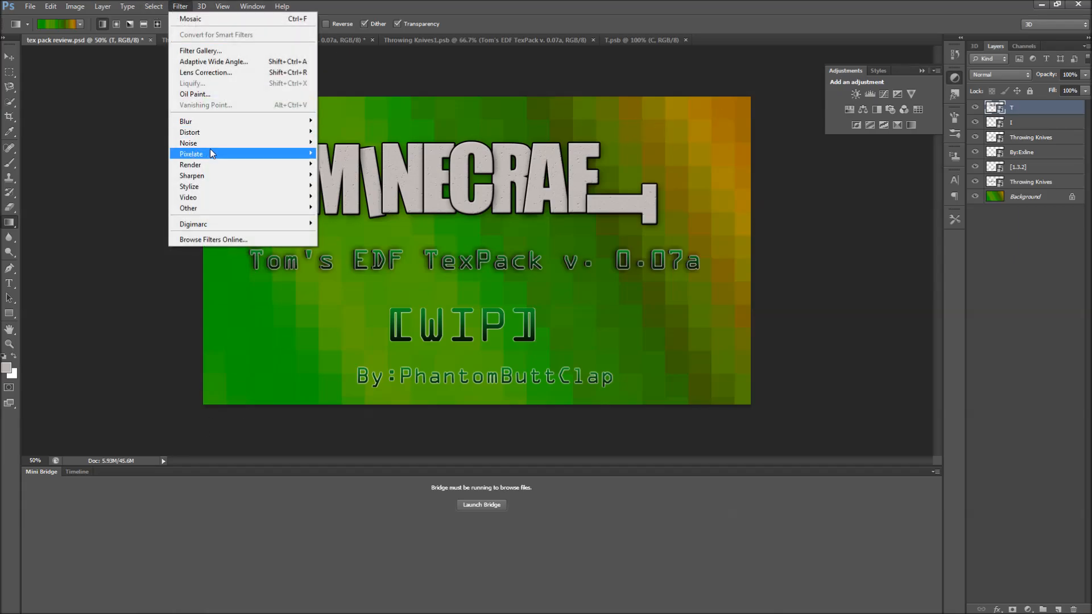
mouse_move(228, 149)
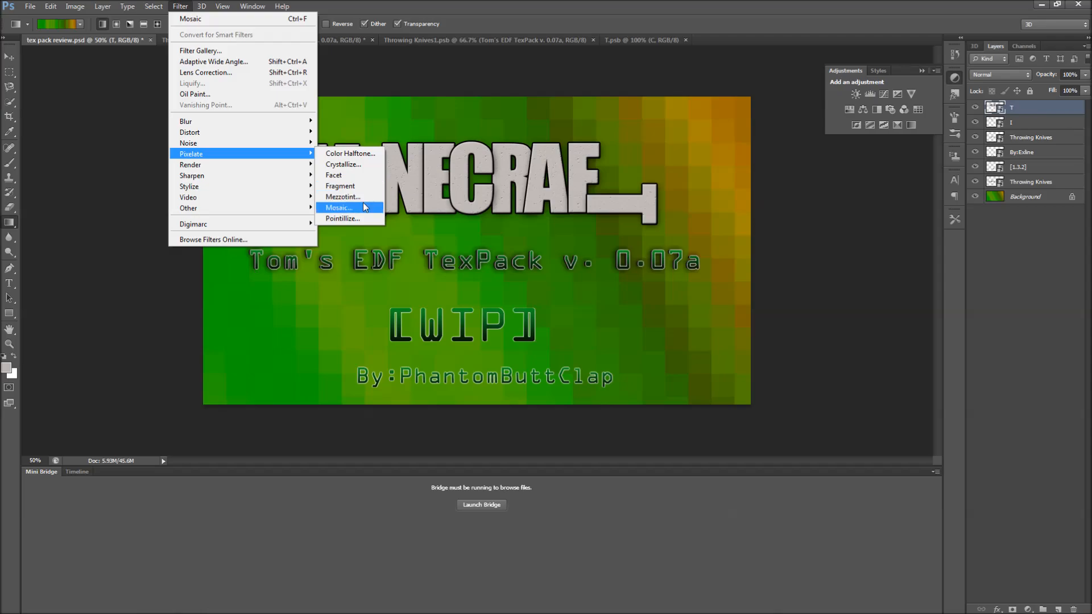
left_click(93, 261)
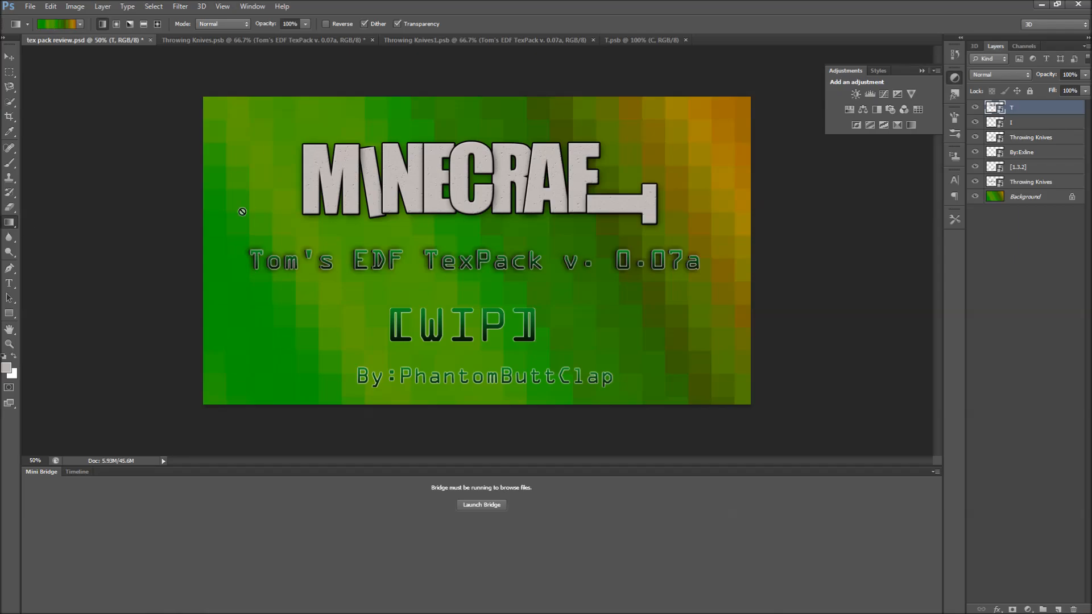
left_click(1018, 198)
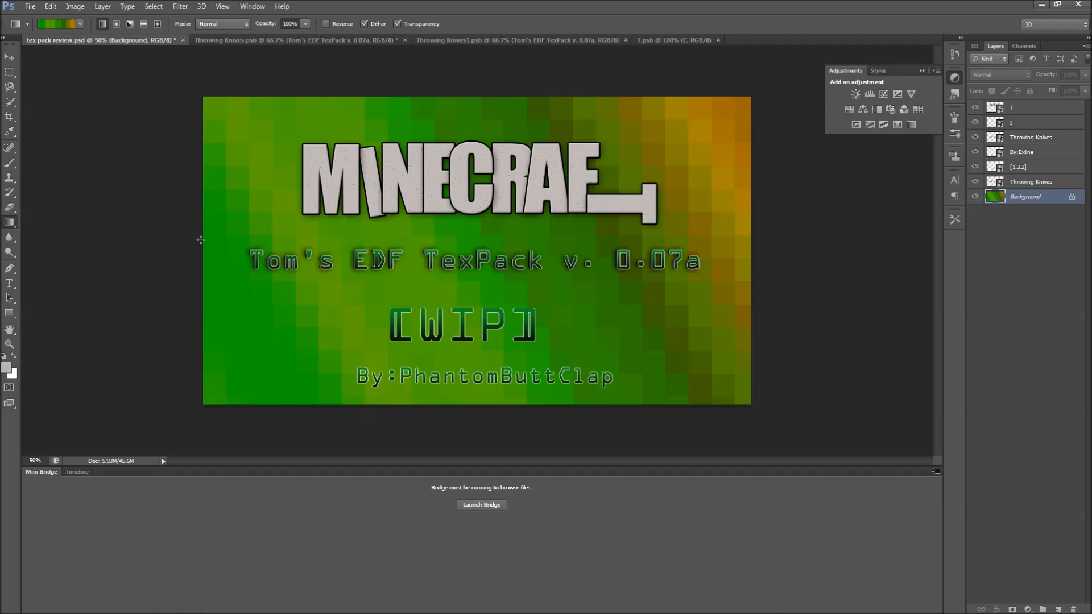
left_click_drag(213, 240, 741, 244)
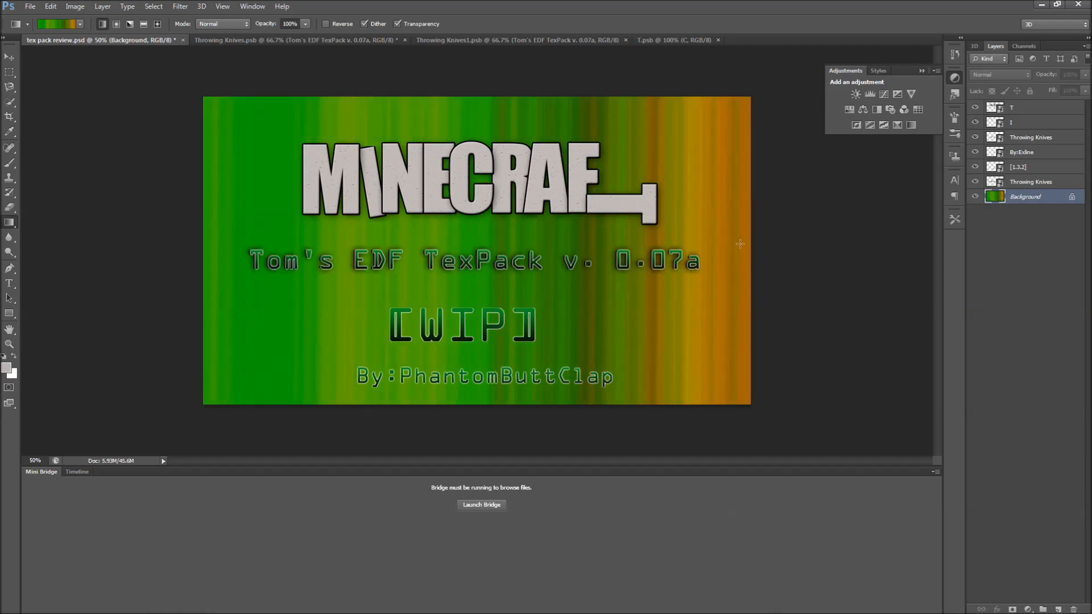
left_click(179, 7)
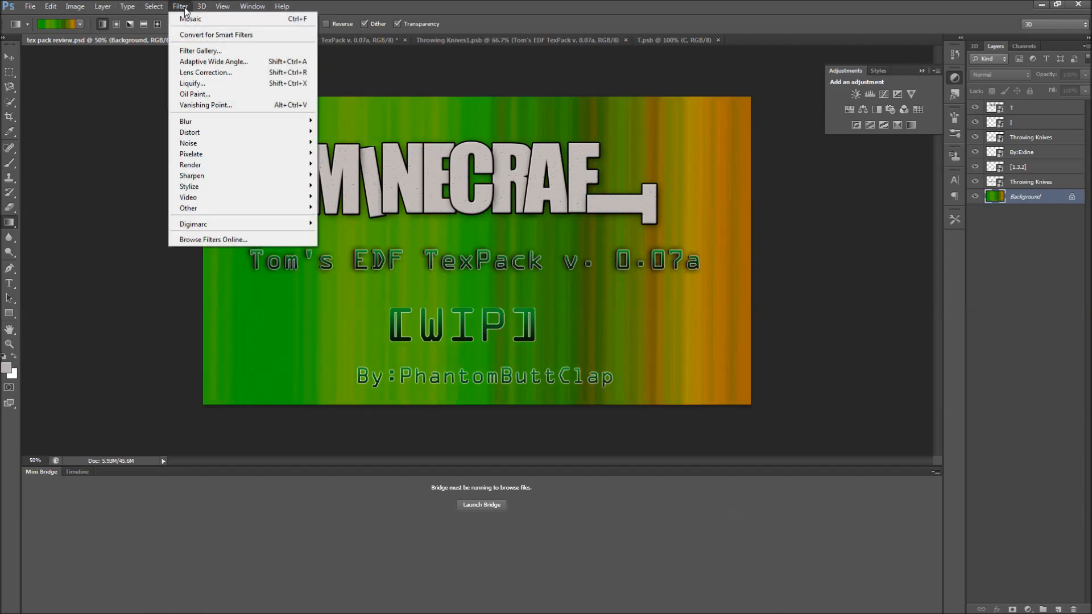
mouse_move(268, 154)
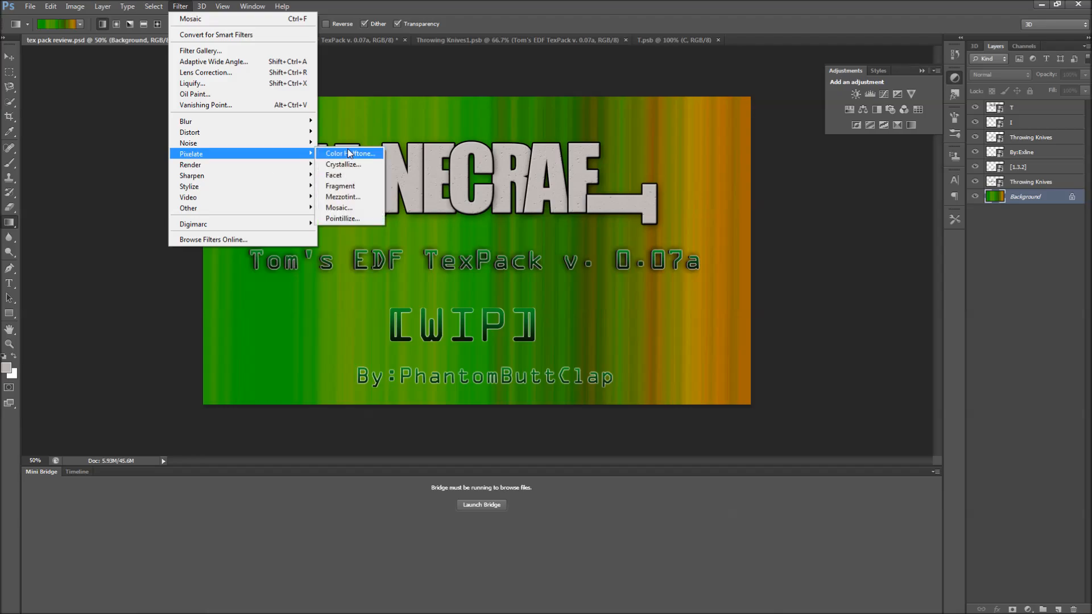
left_click(339, 208)
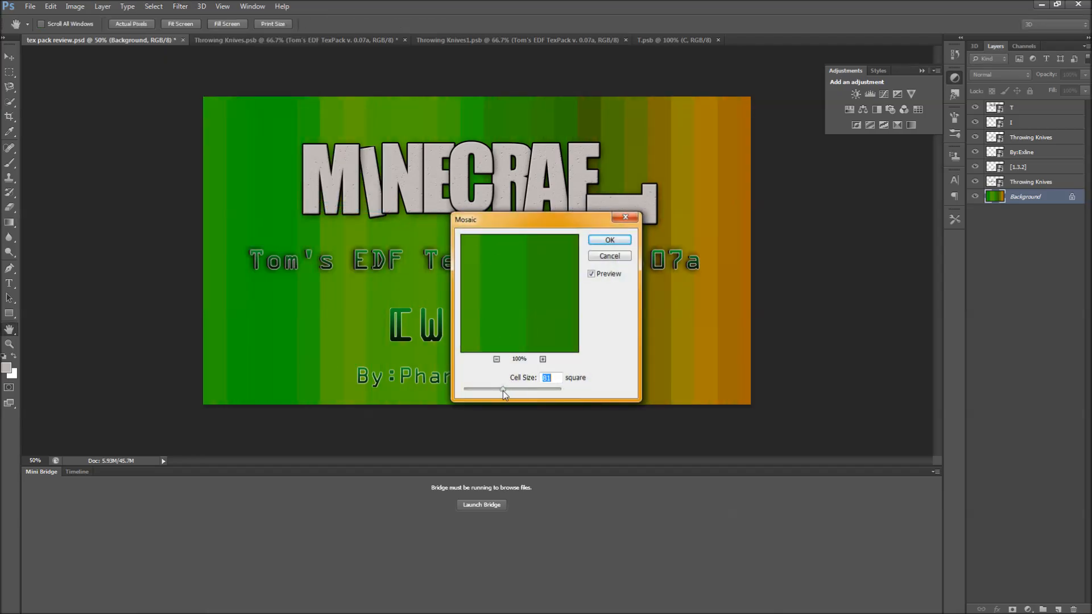
left_click_drag(503, 391, 541, 390)
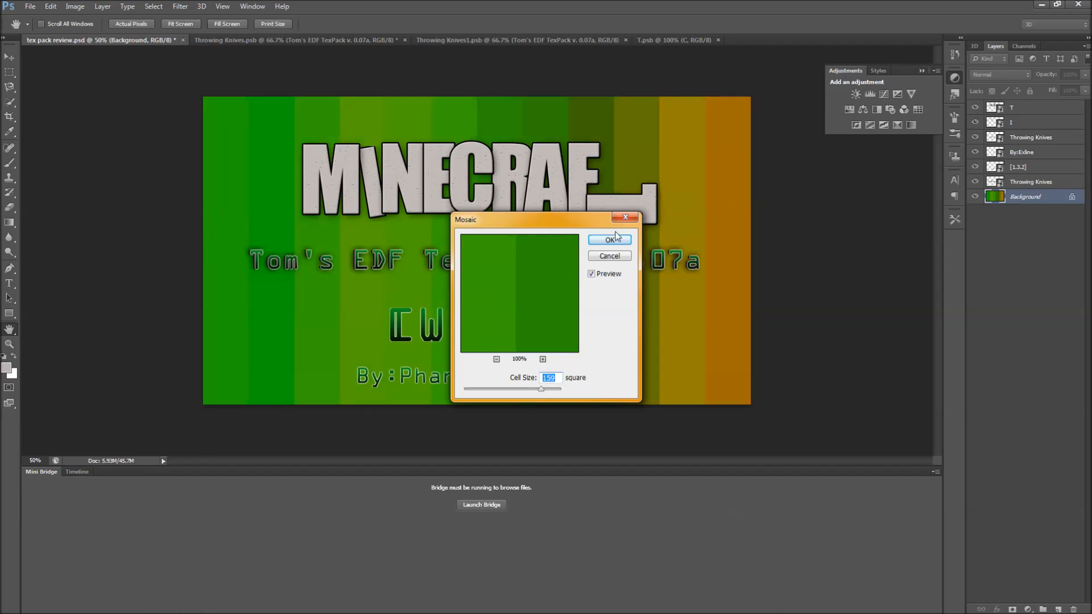
left_click(625, 217)
Redraw the background gradient from top to bottom and apply the Mosaic filter with its default cell size.
left_click_drag(457, 116, 466, 396)
left_click(180, 6)
mouse_move(272, 154)
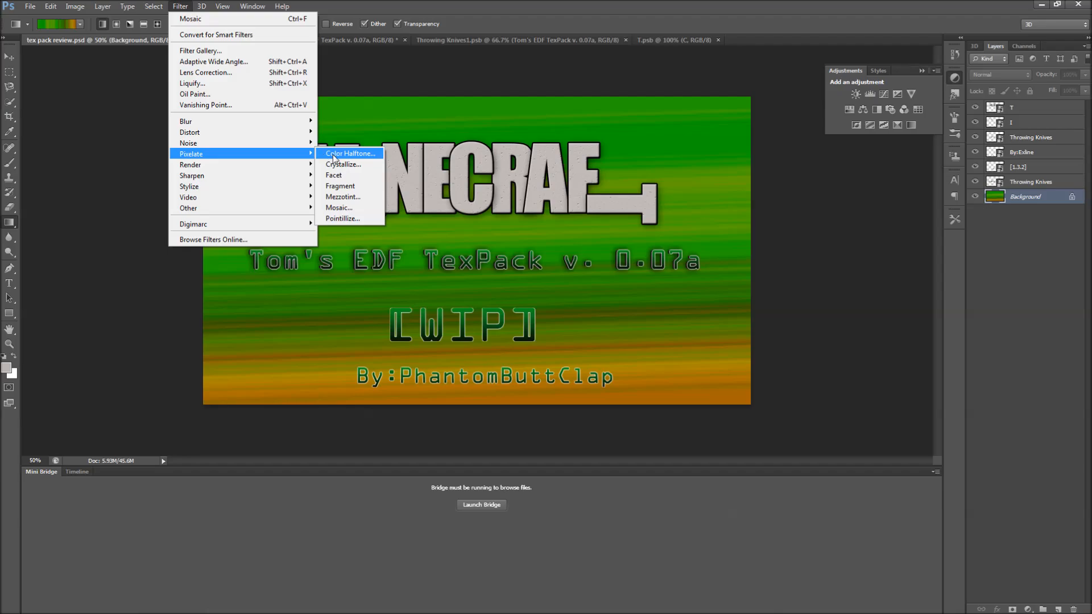
left_click(344, 207)
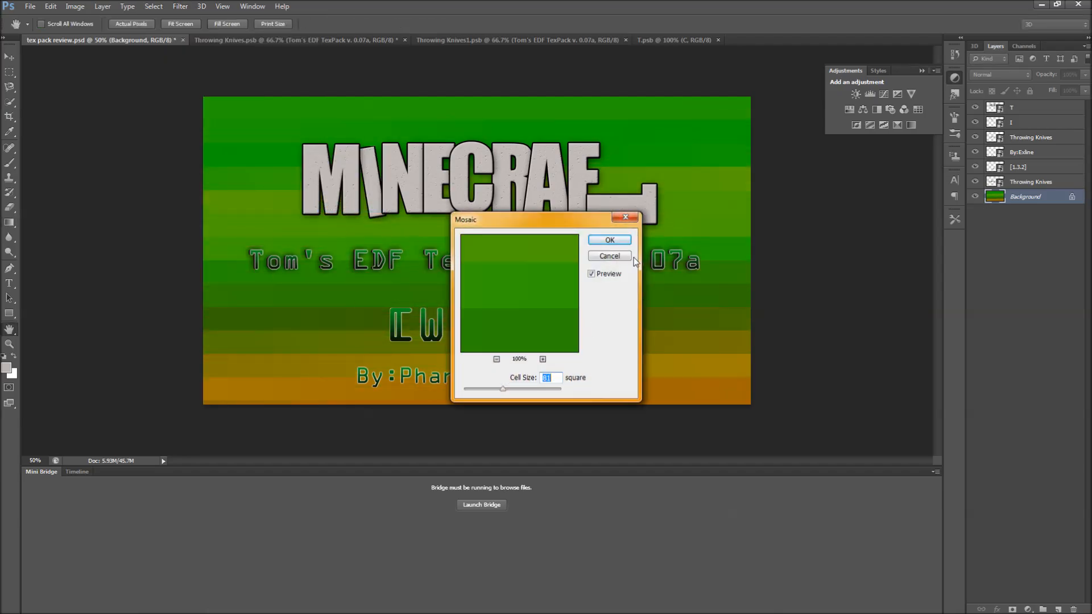
left_click(609, 239)
Redraw the background gradient diagonally from lower left to upper right, then preview and cancel the Mosaic filter.
left_click_drag(261, 371, 737, 105)
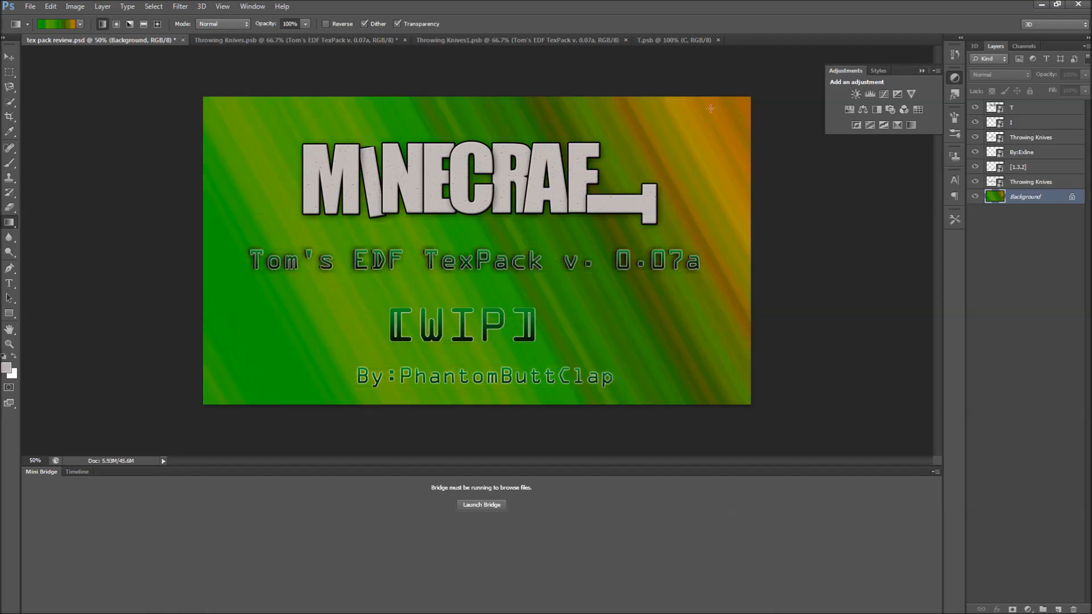
left_click(180, 7)
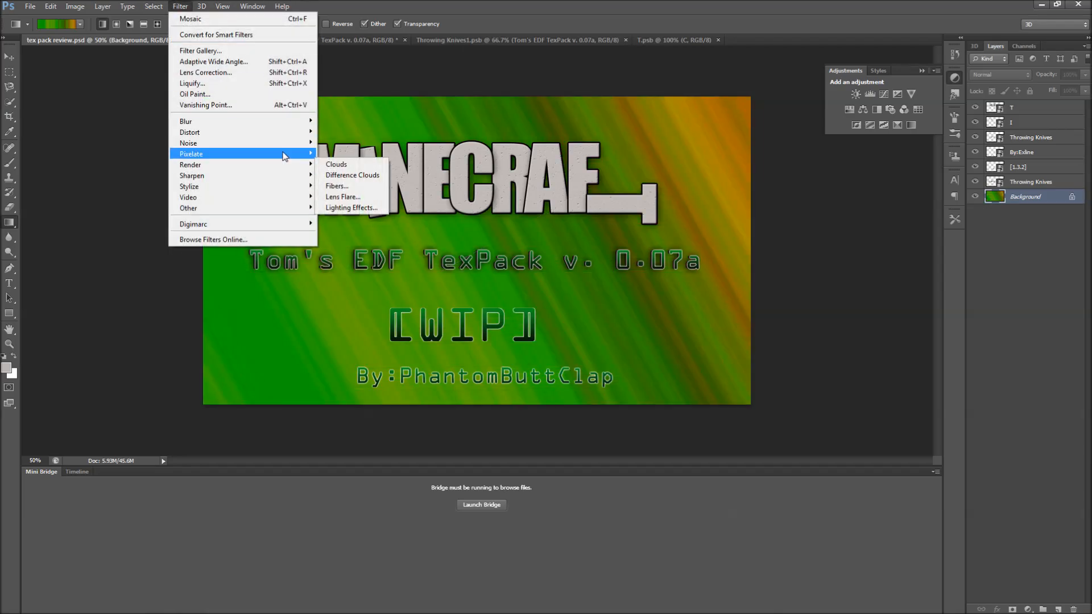
mouse_move(284, 154)
left_click(366, 206)
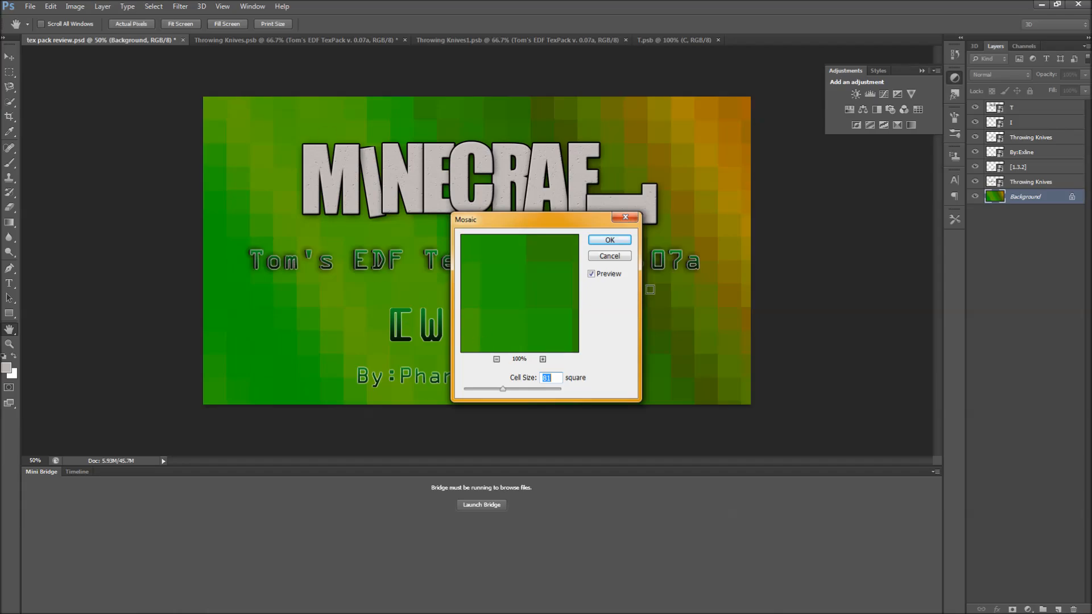
left_click(626, 217)
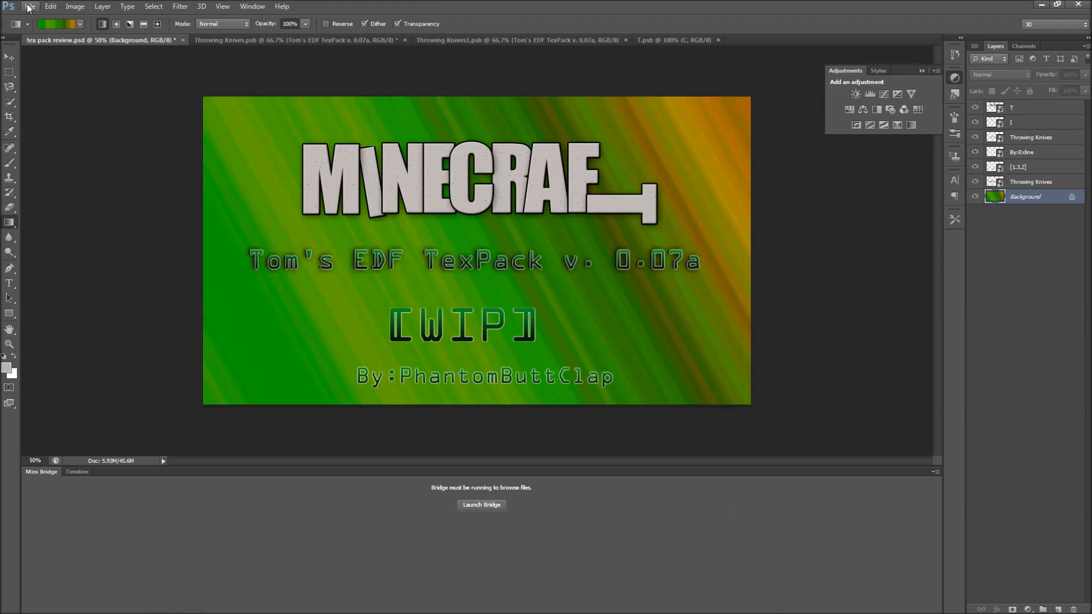
Open the Canvas Size dialog, switch its units to Pixels, and cancel without resizing.
left_click(29, 8)
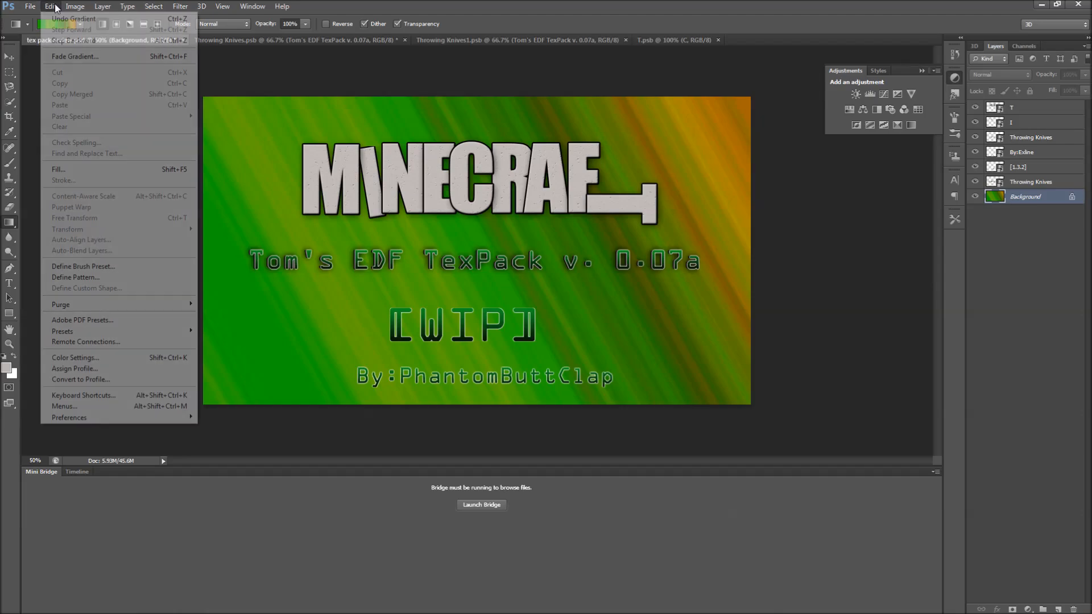
mouse_move(76, 7)
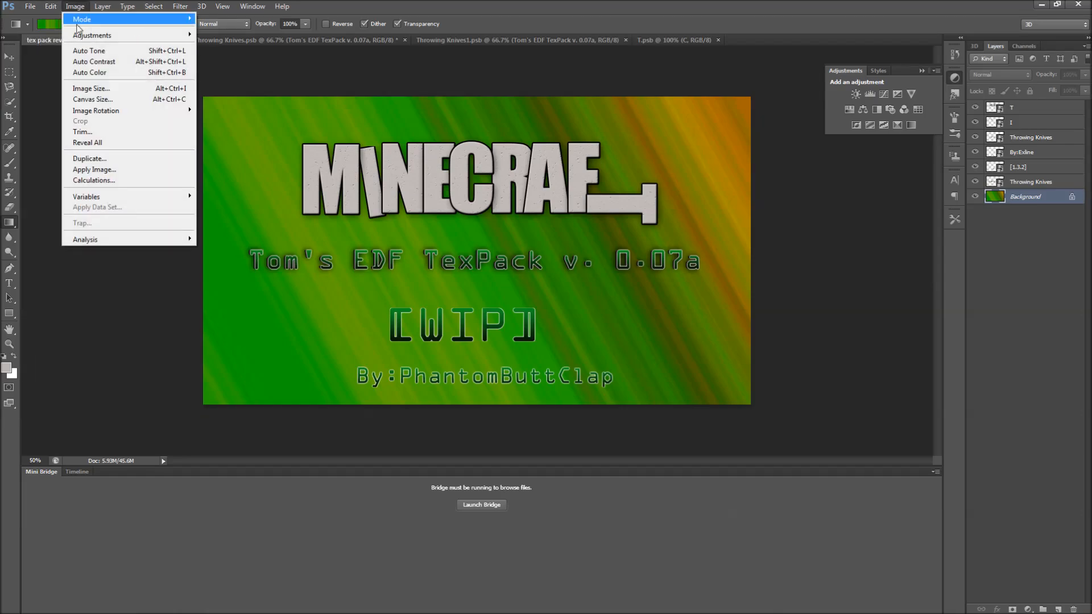
left_click(88, 99)
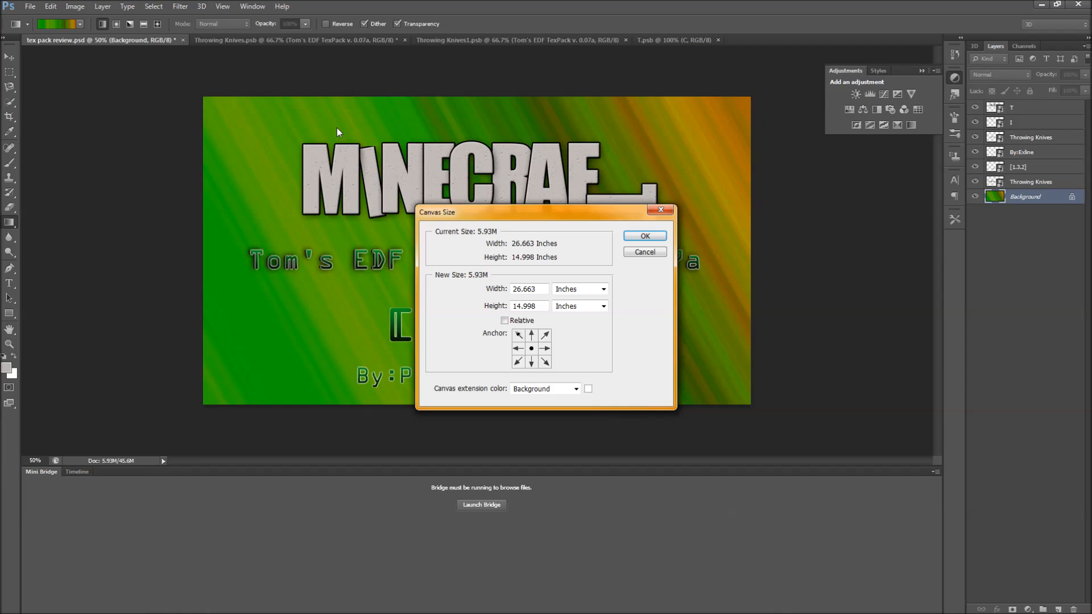
left_click(602, 289)
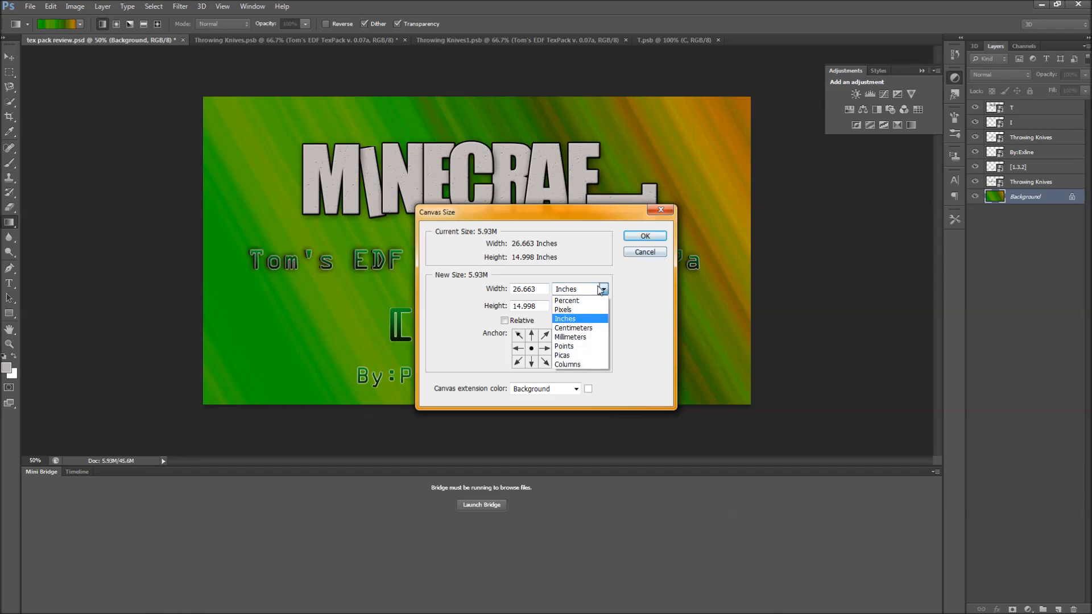
left_click(591, 310)
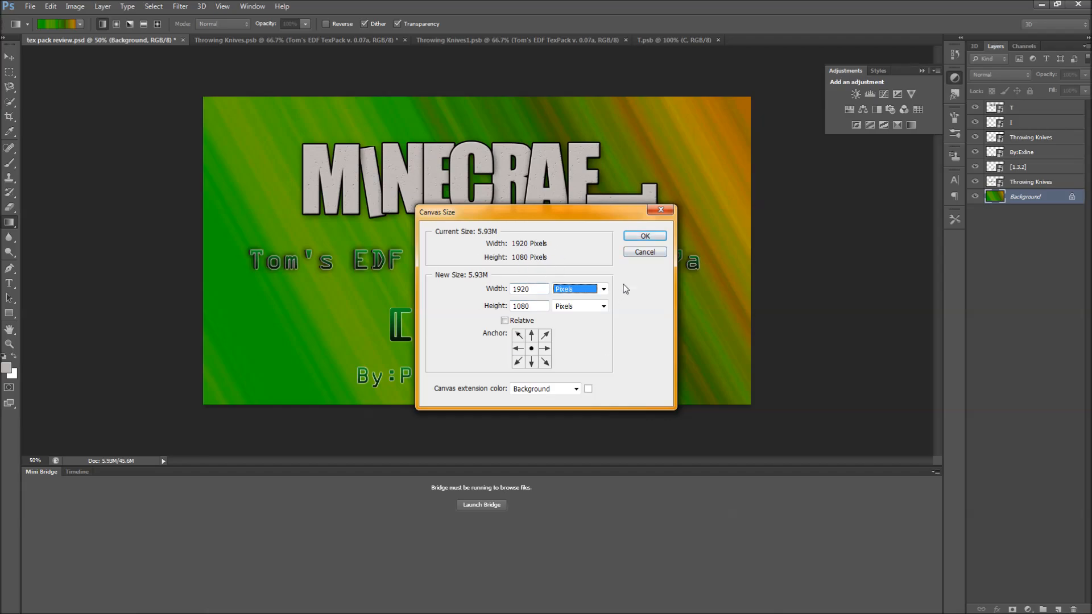
left_click(645, 252)
Quit Photoshop without saving changes to the open documents.
left_click(1078, 3)
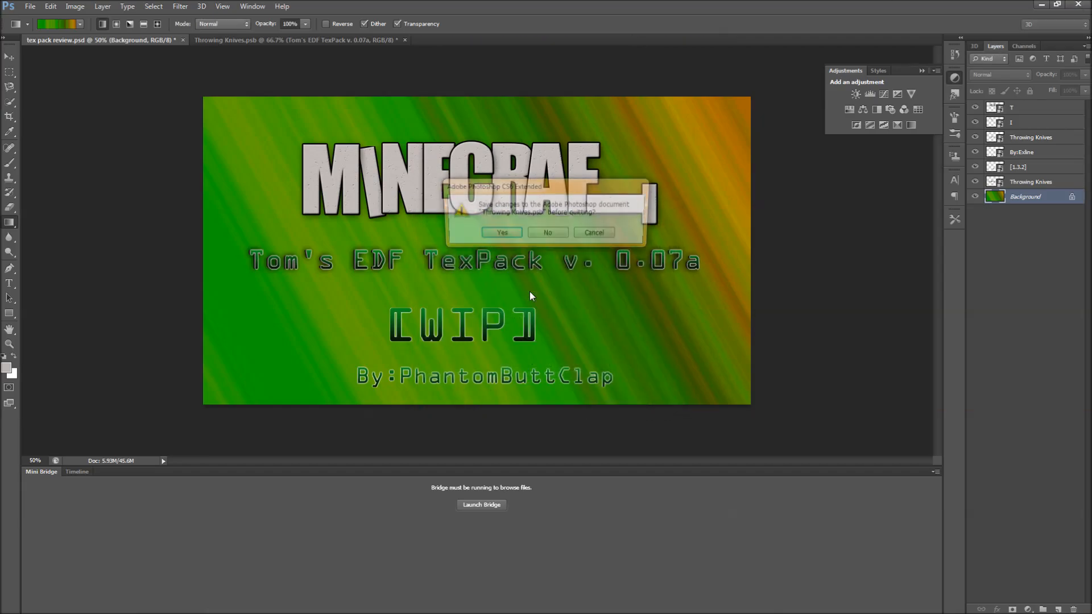
left_click(548, 234)
left_click(555, 234)
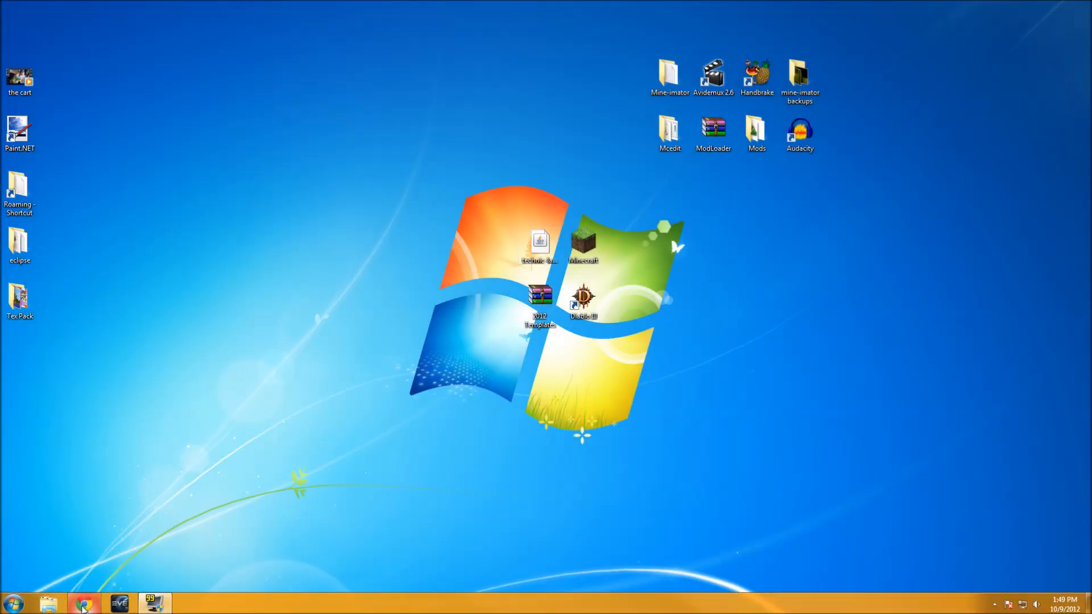
Open the web browser and go to youtube.com.
left_click(86, 607)
type("youtube.com")
key("Return")
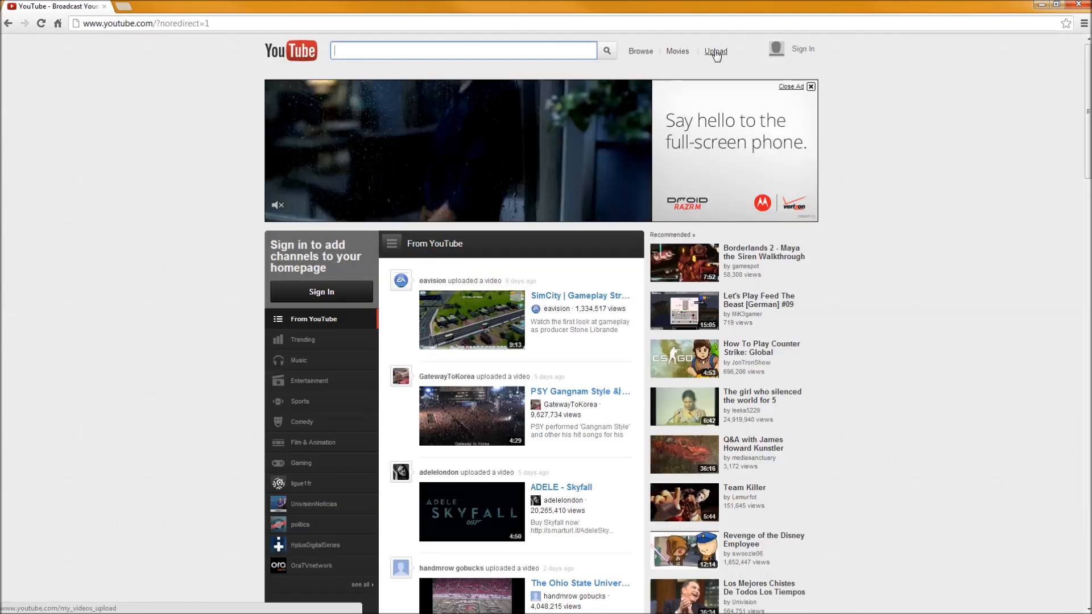
Scroll through the YouTube home page feed.
scroll(817, 211, "down", 4)
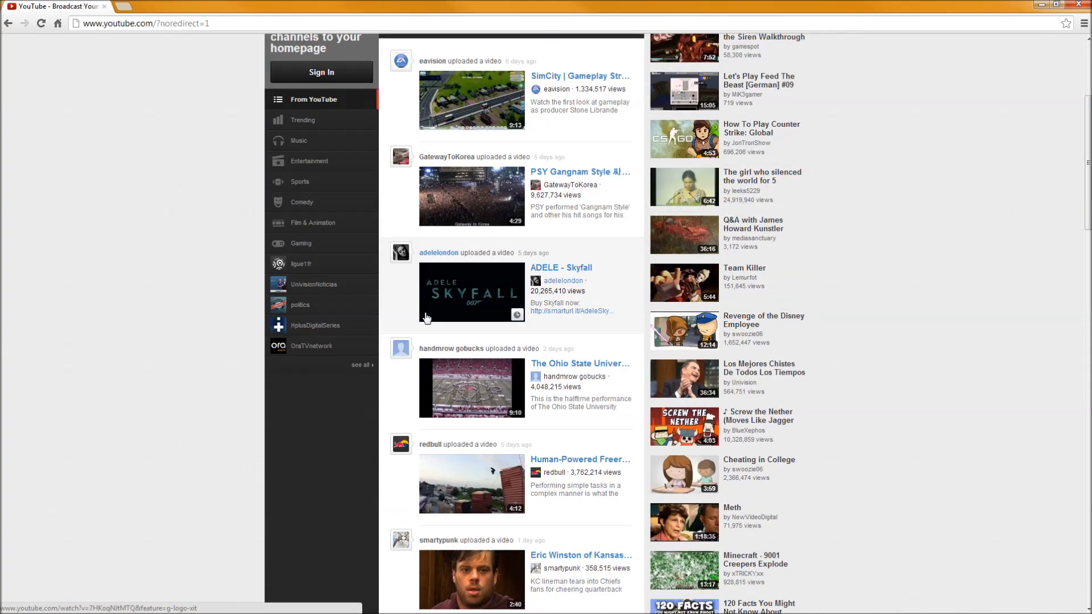
scroll(532, 337, "down", 2)
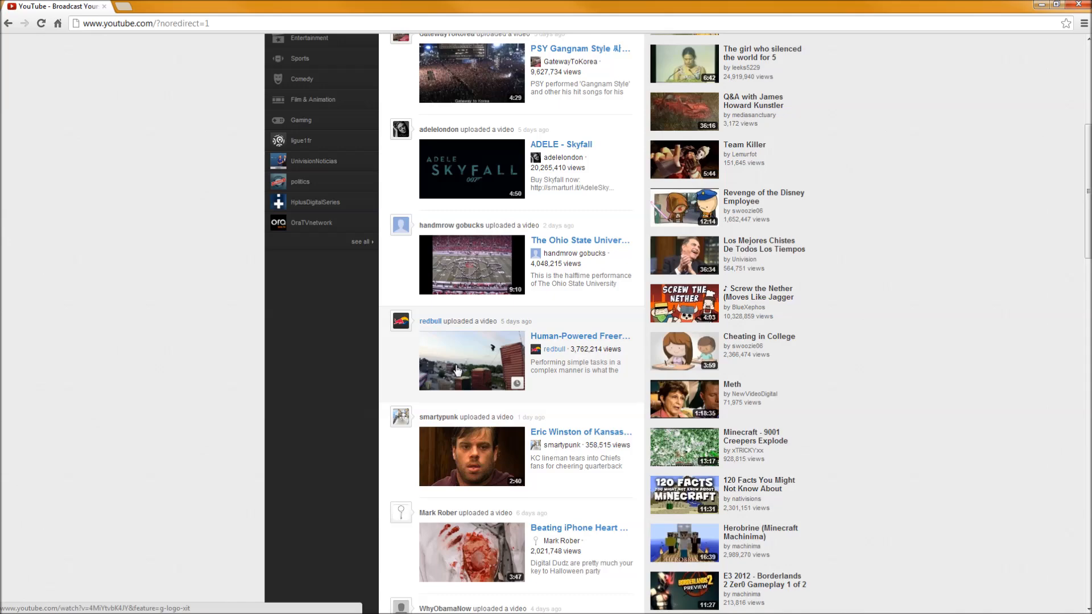
scroll(486, 371, "down", 4)
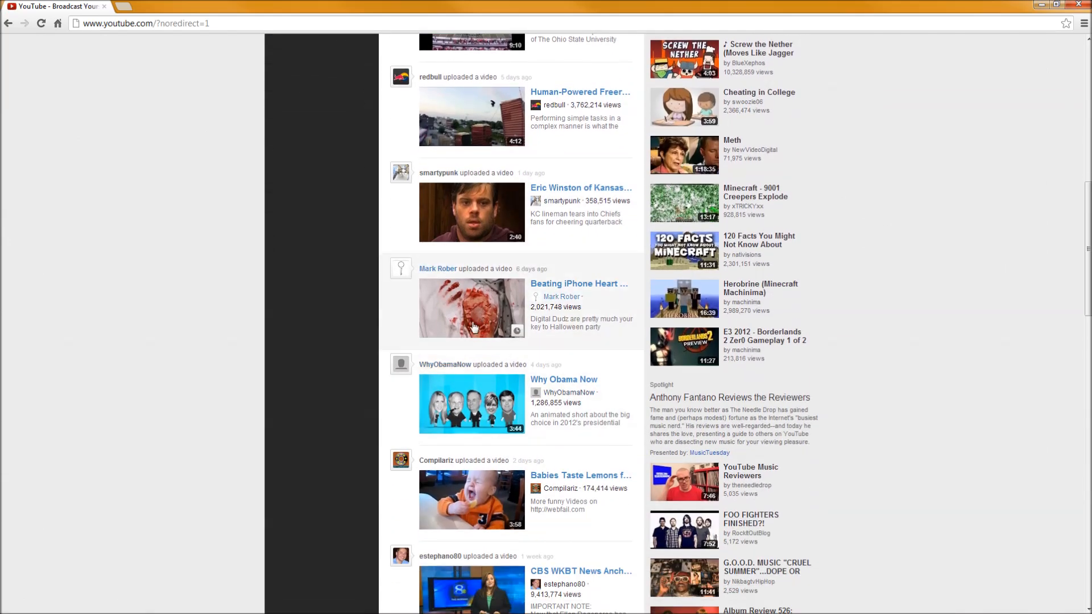
scroll(472, 364, "down", 1)
scroll(471, 369, "down", 2)
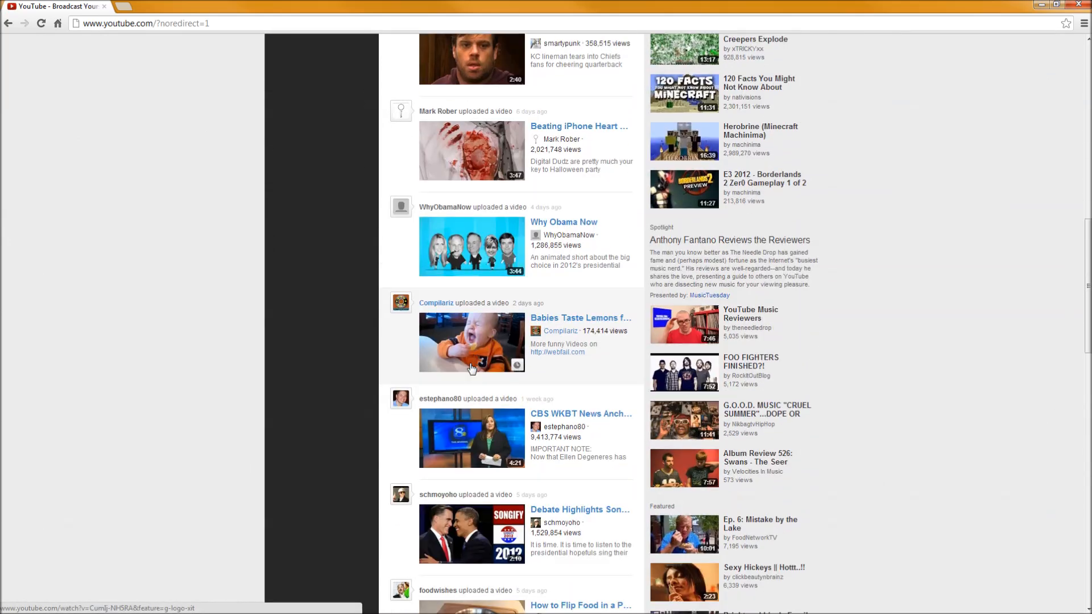
scroll(465, 367, "down", 9)
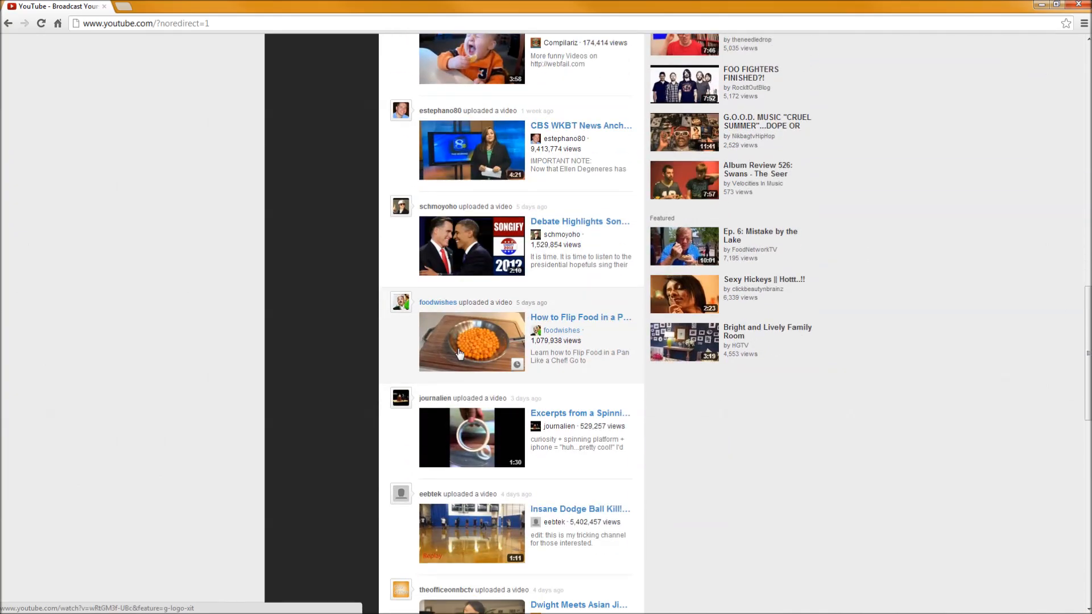
scroll(459, 350, "down", 3)
scroll(459, 351, "up", 15)
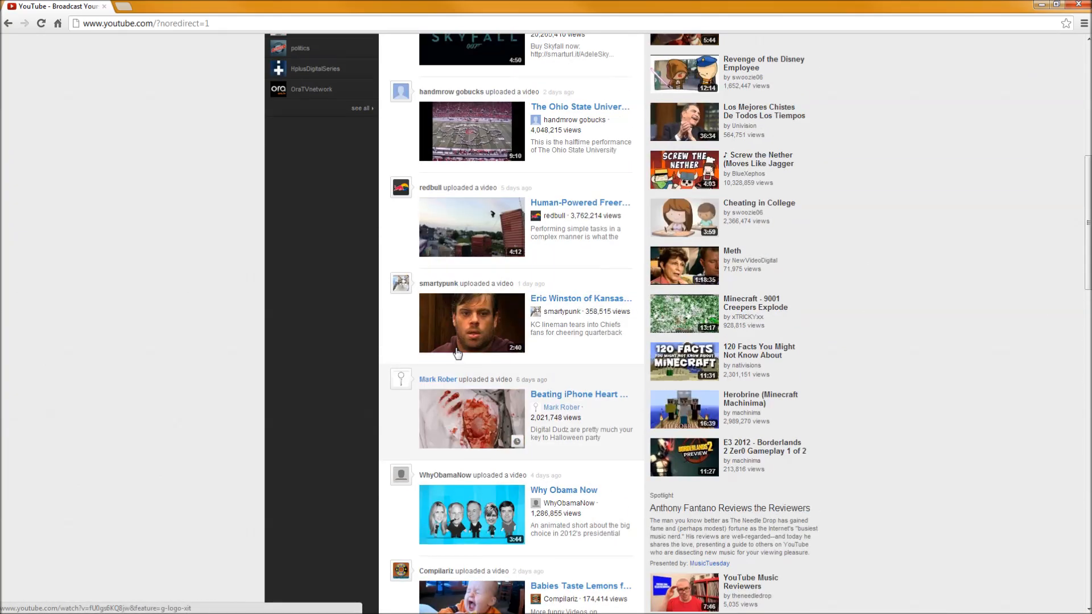
scroll(458, 354, "down", 4)
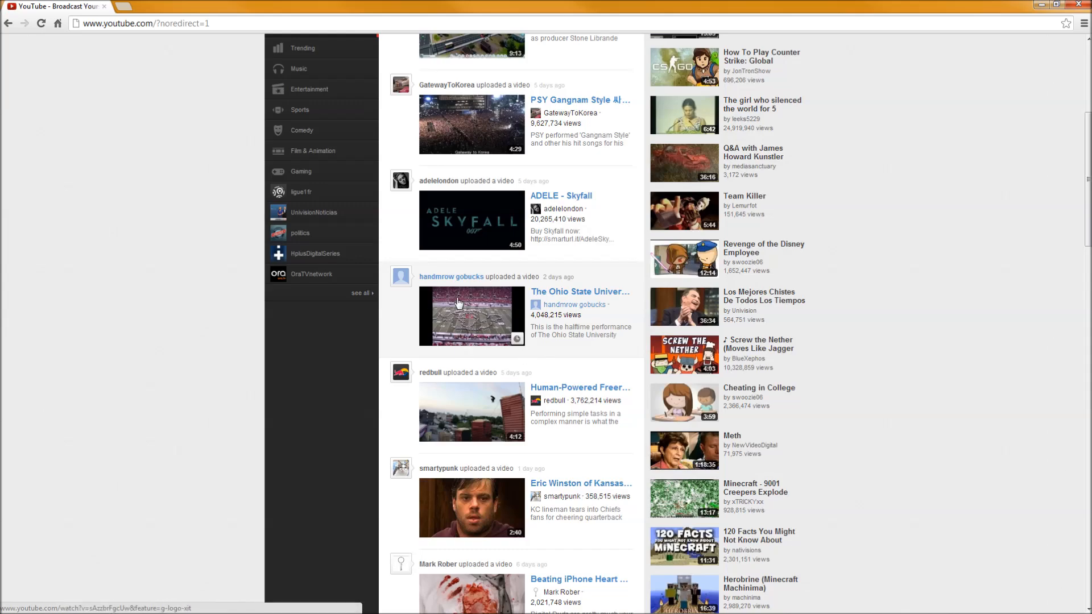
scroll(424, 272, "up", 1)
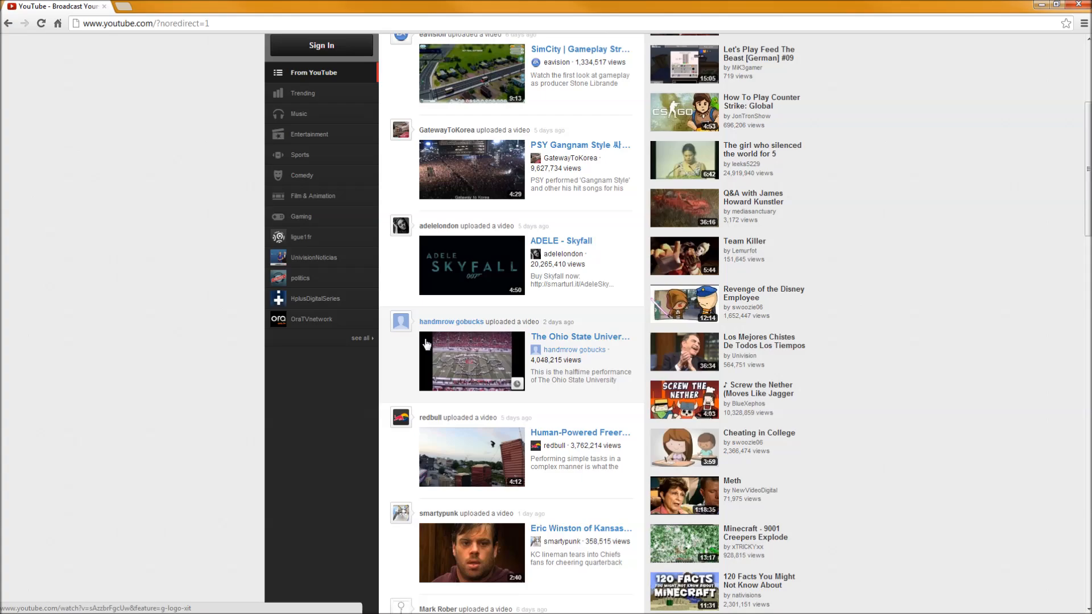
scroll(493, 384, "down", 2)
scroll(488, 389, "up", 4)
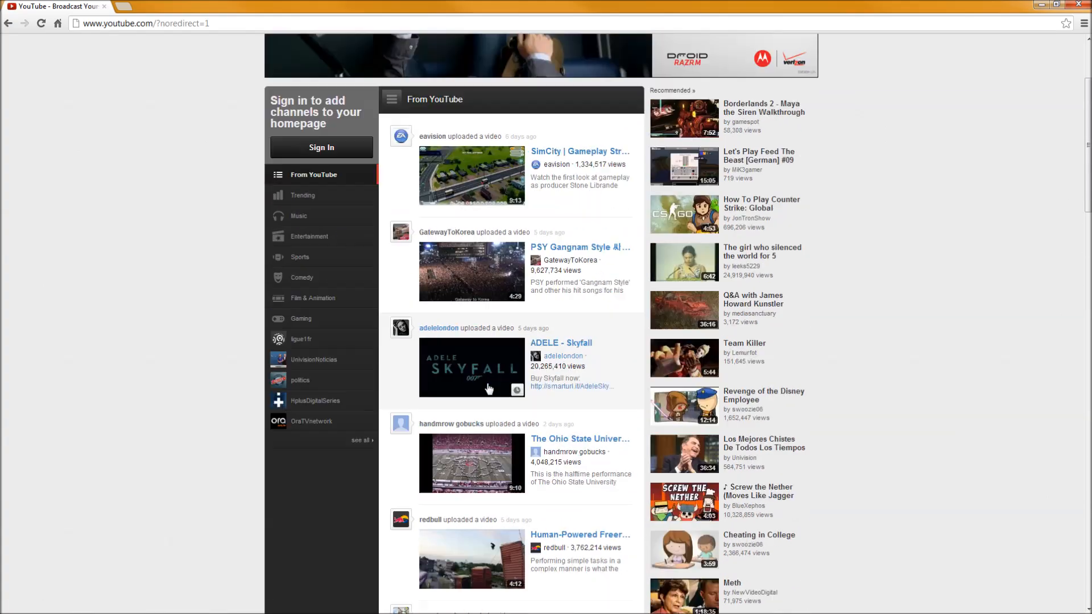
scroll(488, 388, "up", 3)
scroll(488, 387, "down", 10)
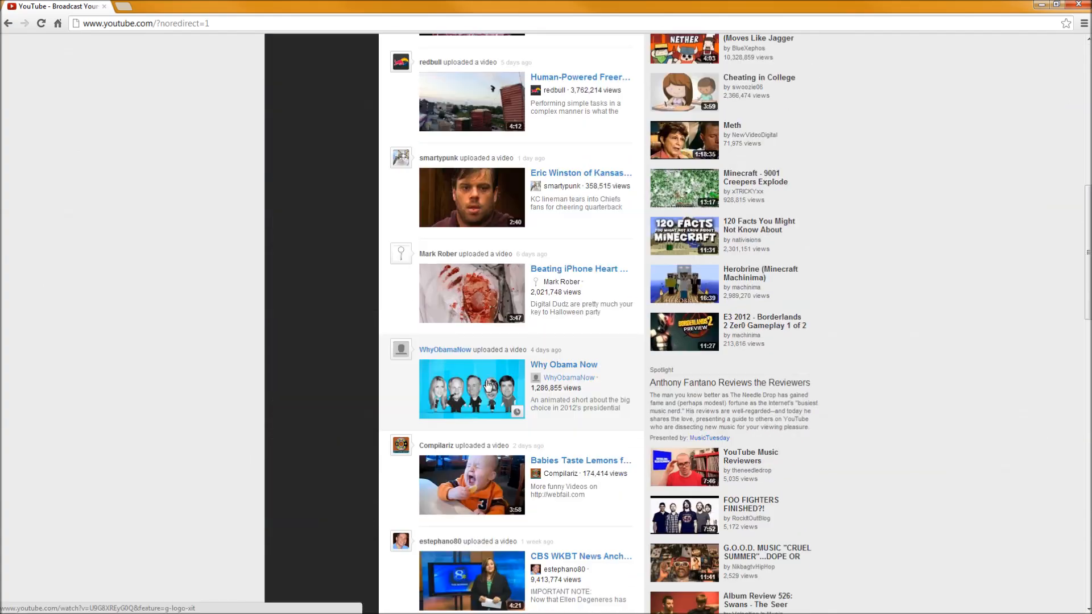
scroll(488, 386, "up", 10)
Sign in to YouTube by choosing the saved account e-mail and entering the account password.
left_click(813, 55)
type("s")
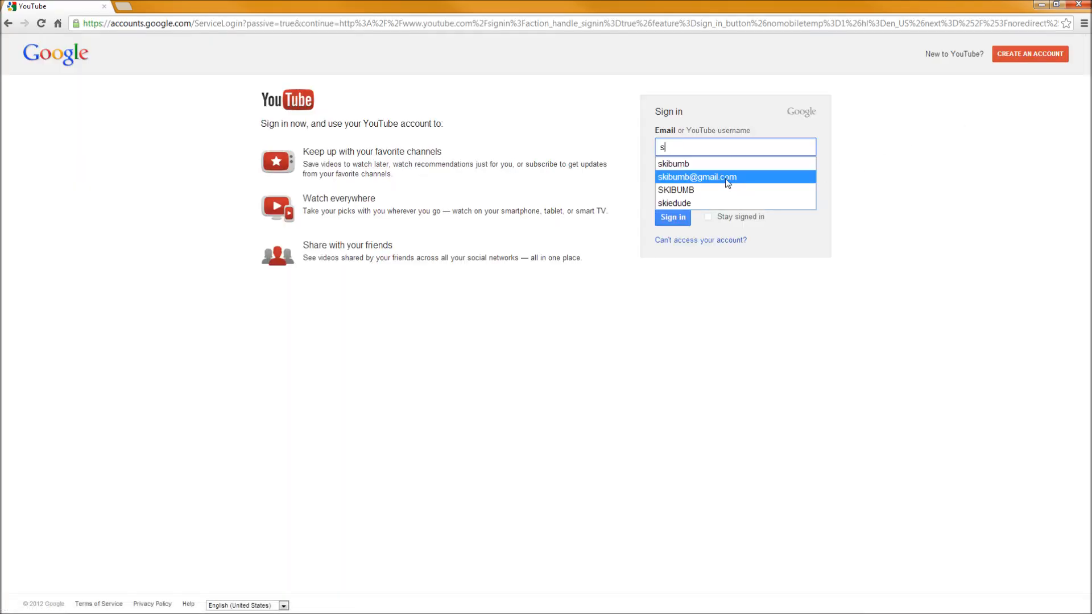
left_click(709, 173)
key("Tab")
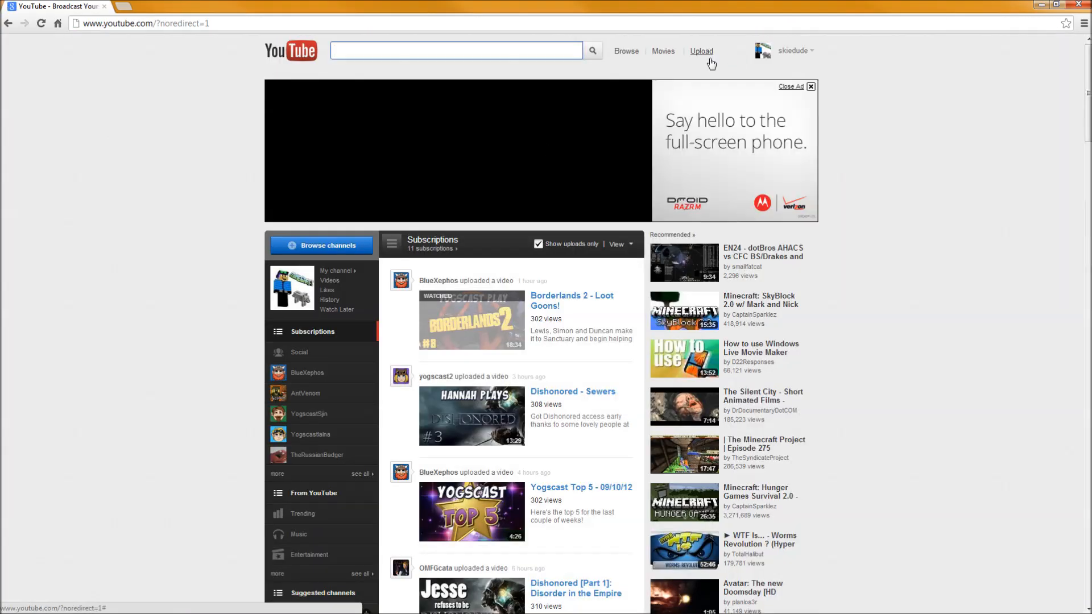
Upload the video "Piping, who knew it was hard" from the Fraps Movies "Tekkit Videos - mp4" folder.
left_click(710, 59)
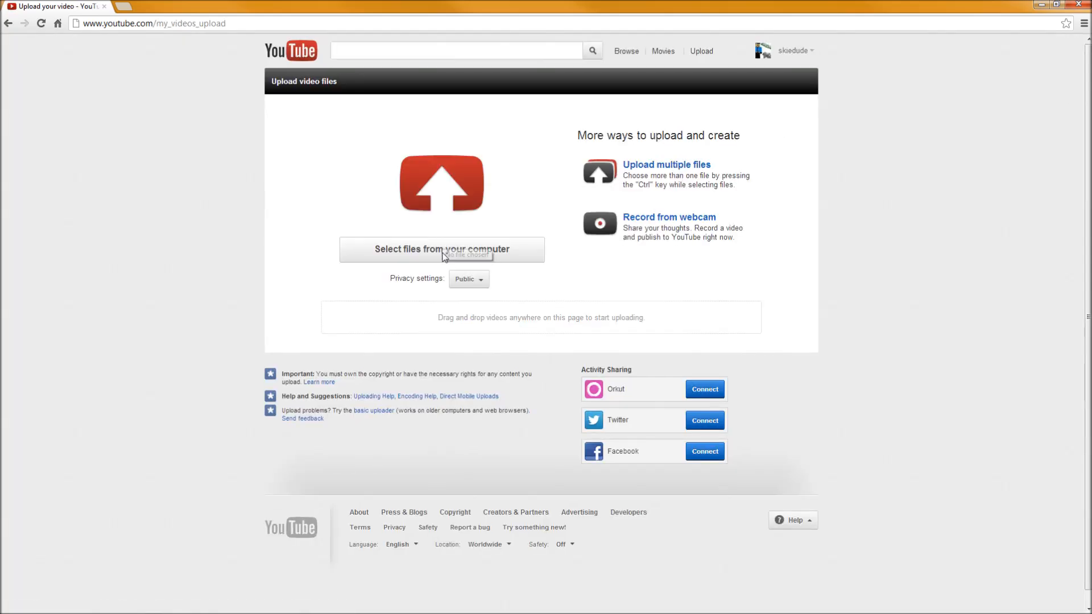
left_click(445, 256)
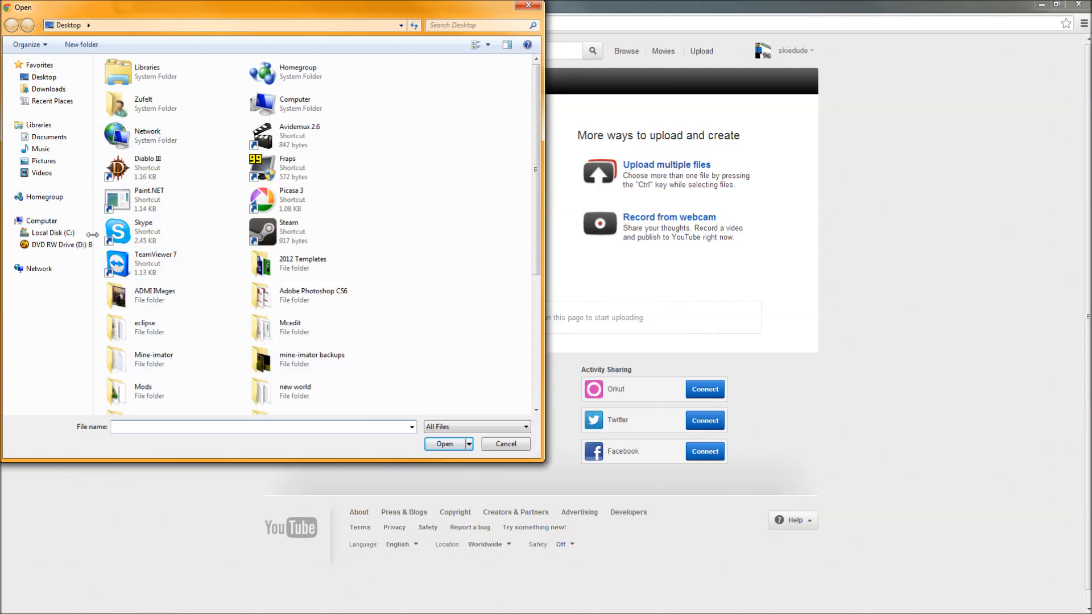
left_click(53, 233)
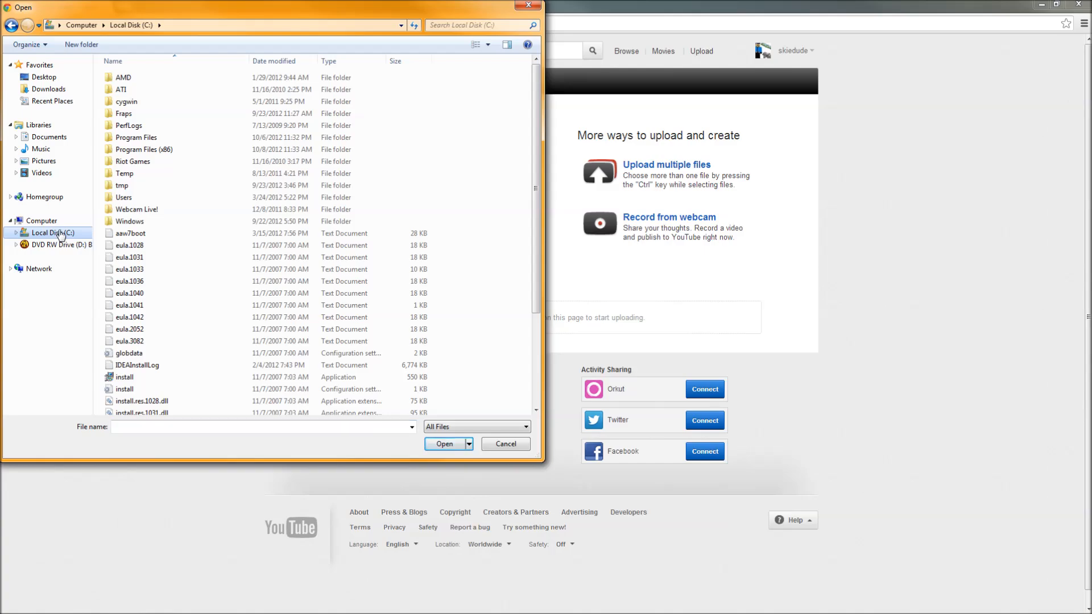
double_click(146, 114)
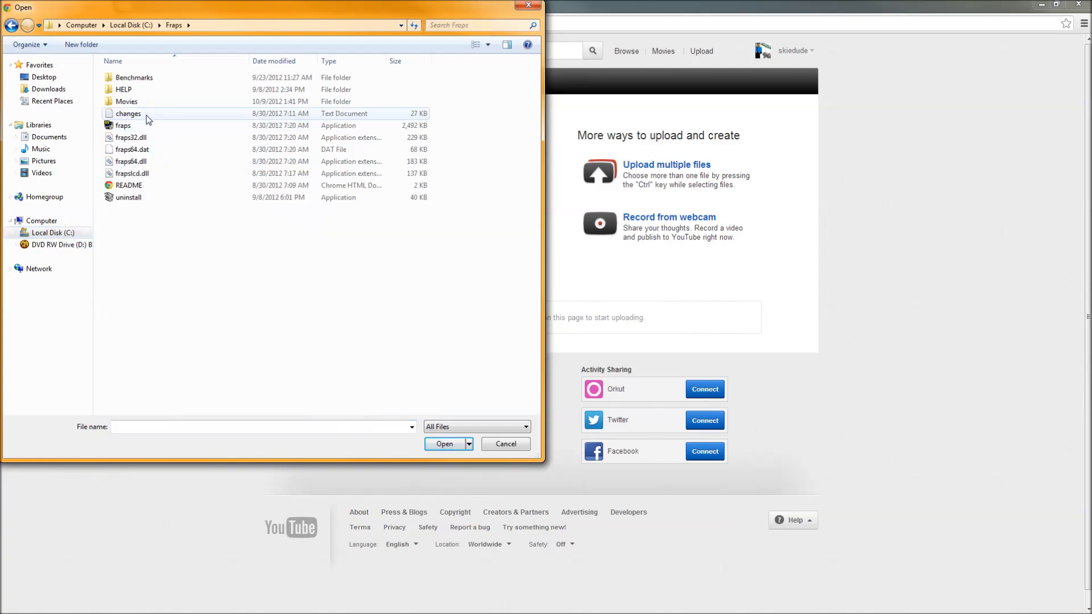
double_click(145, 101)
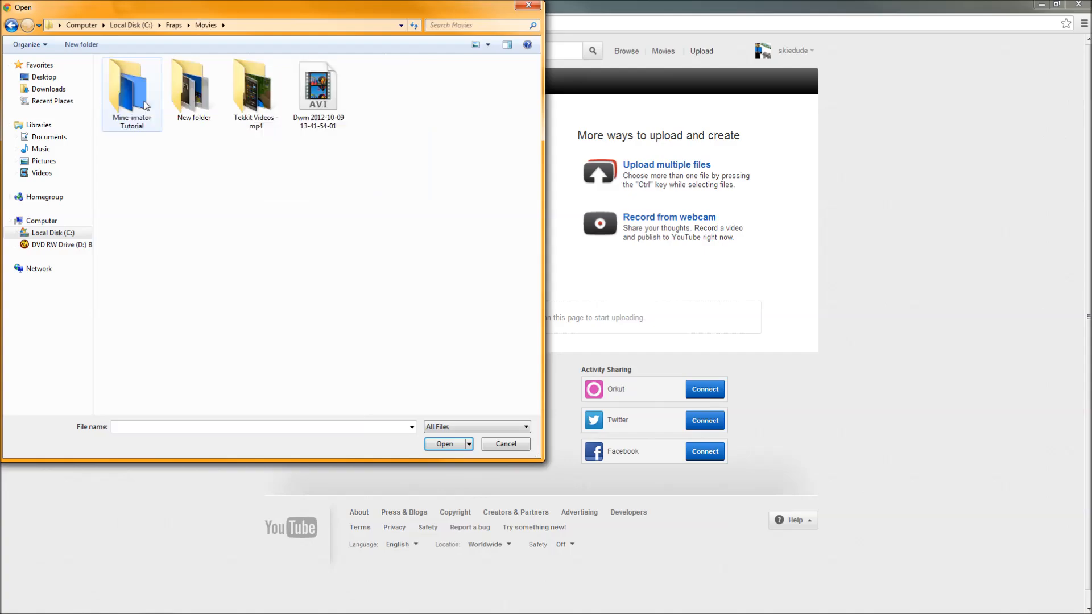
left_click(271, 111)
double_click(271, 111)
left_click(256, 94)
left_click(446, 445)
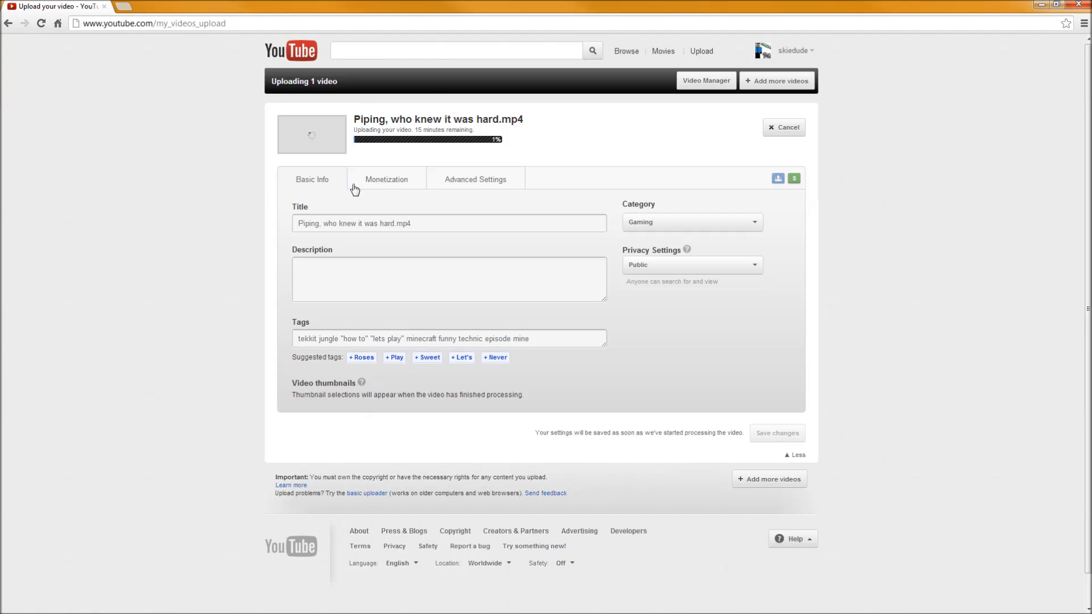
Cancel the running upload, confirm it, and leave the page for the Video Manager.
left_click(785, 127)
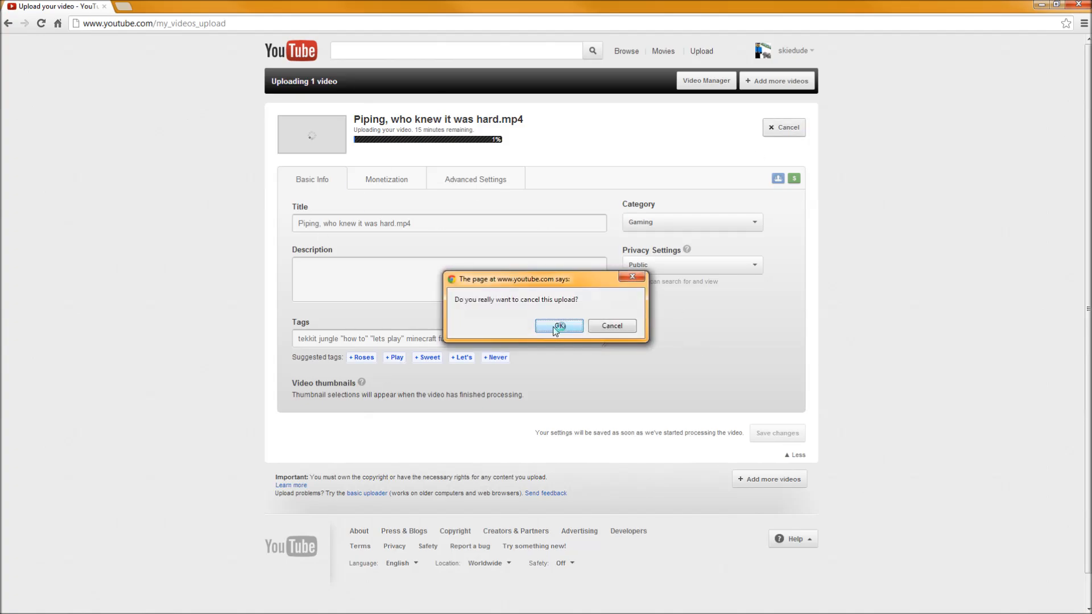
key("Return")
left_click(714, 82)
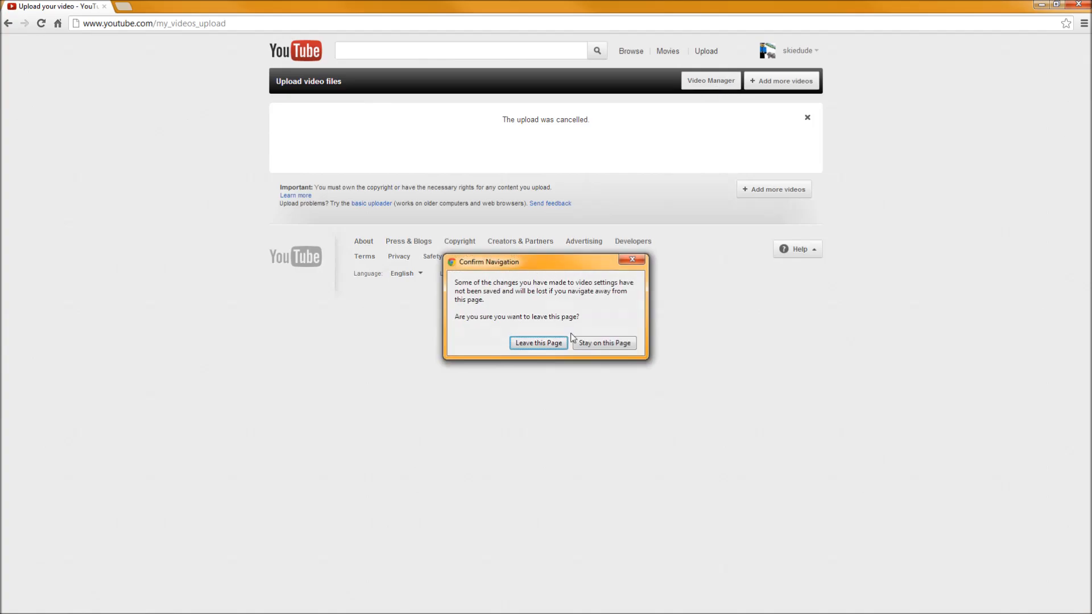
left_click(538, 343)
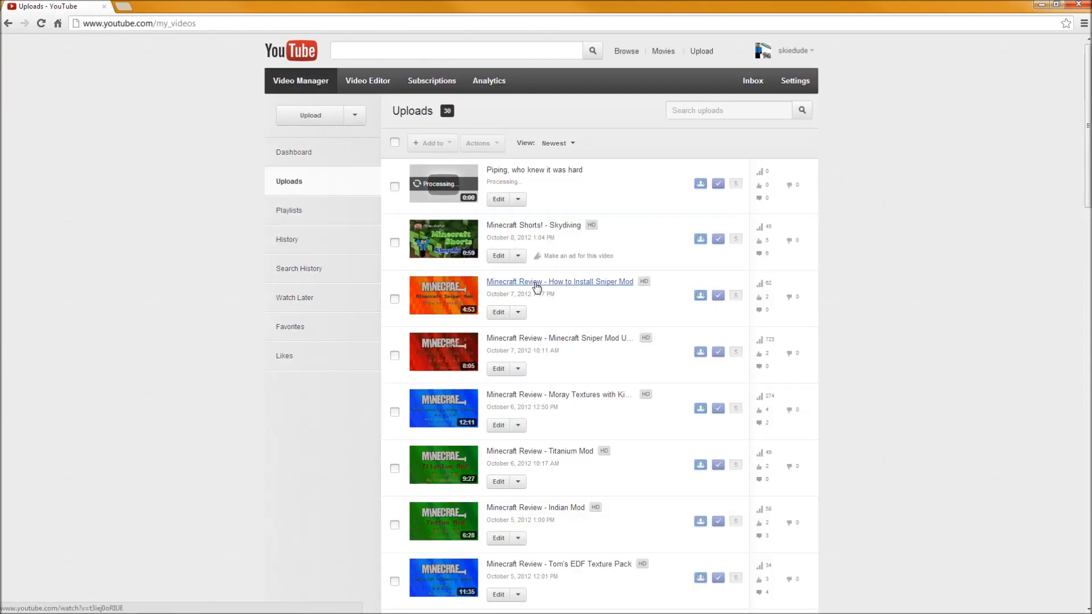
Delete the leftover "Piping, who knew it was hard" entry from the uploads list.
left_click(395, 187)
left_click(478, 145)
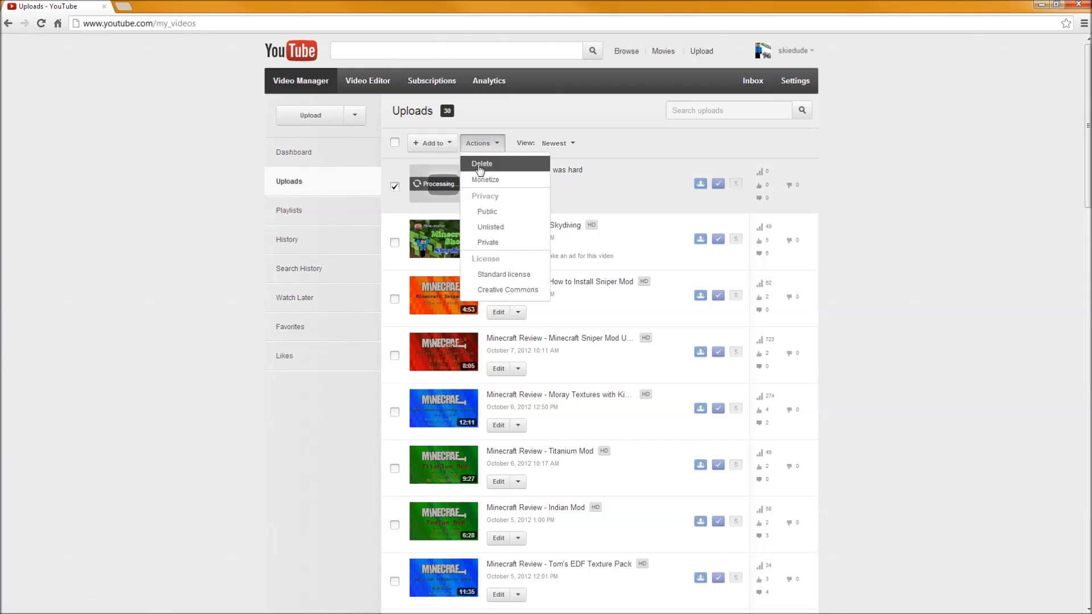
left_click(481, 165)
left_click(629, 349)
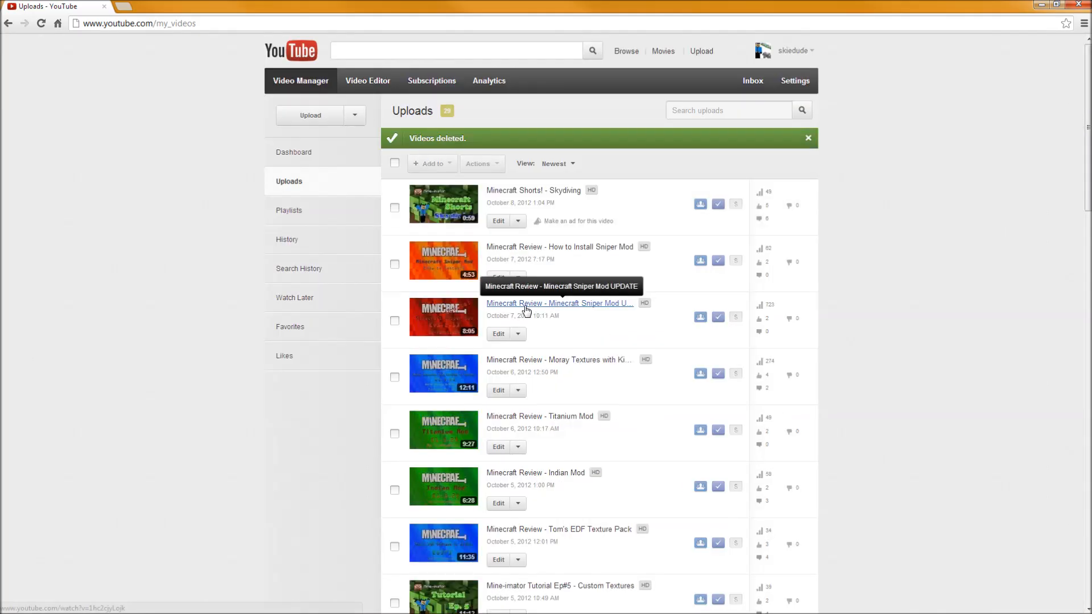
Open the "Minecraft Shorts! - Skydiving" video settings and browse the thumbnails reviews folder for a custom thumbnail without choosing one.
left_click(515, 194)
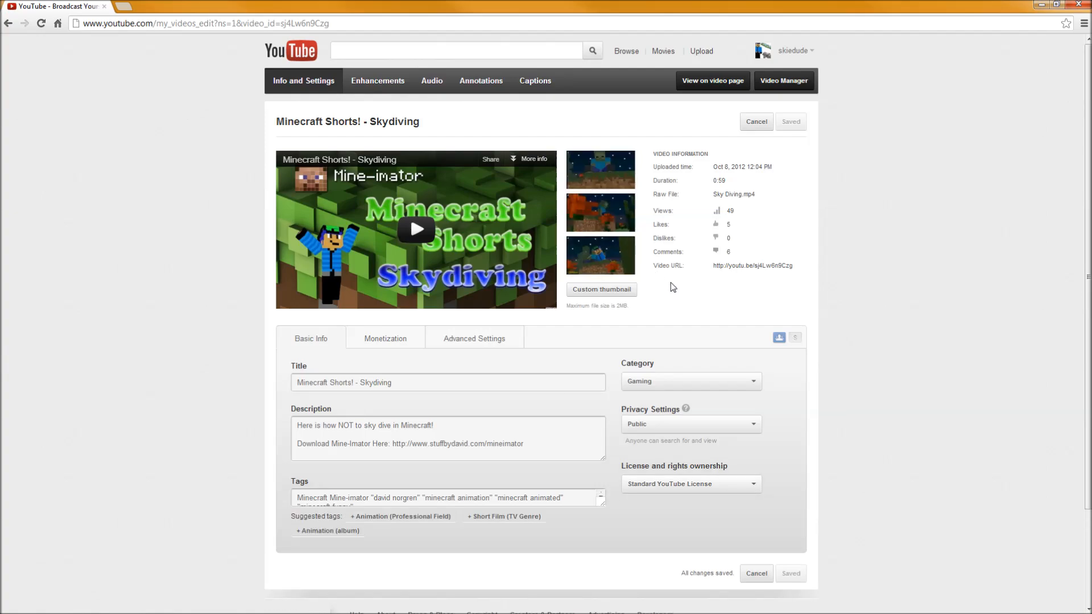
left_click(618, 294)
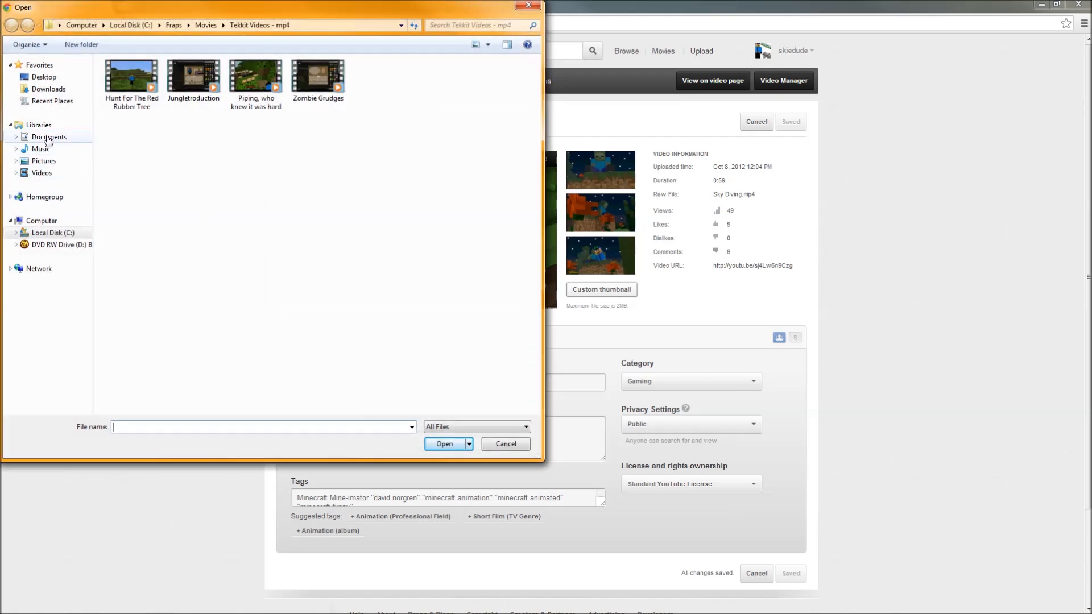
left_click(44, 77)
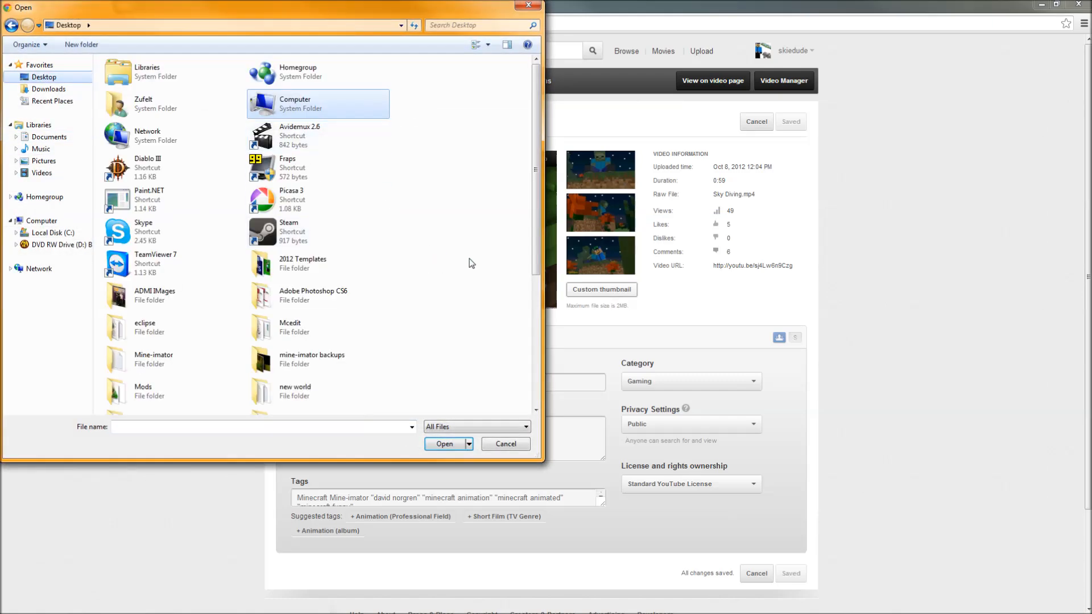
double_click(164, 364)
double_click(129, 120)
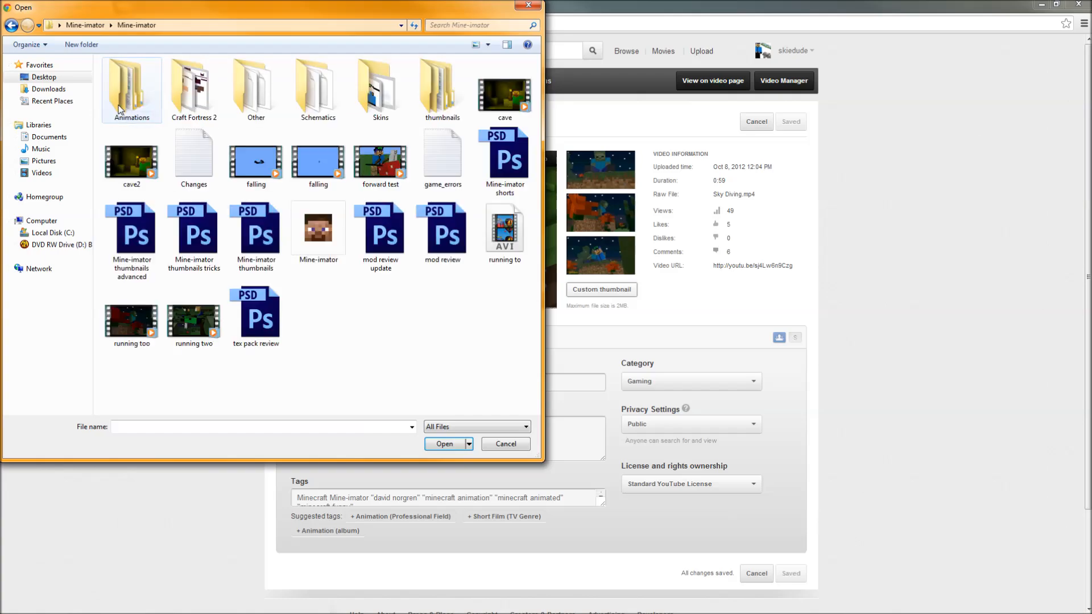
double_click(436, 106)
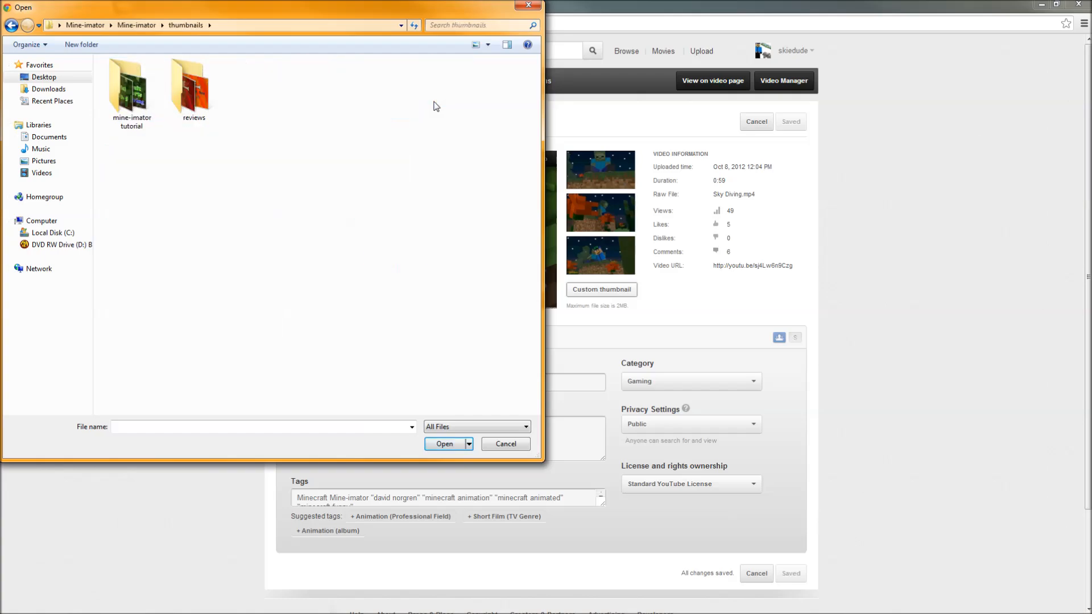
double_click(202, 103)
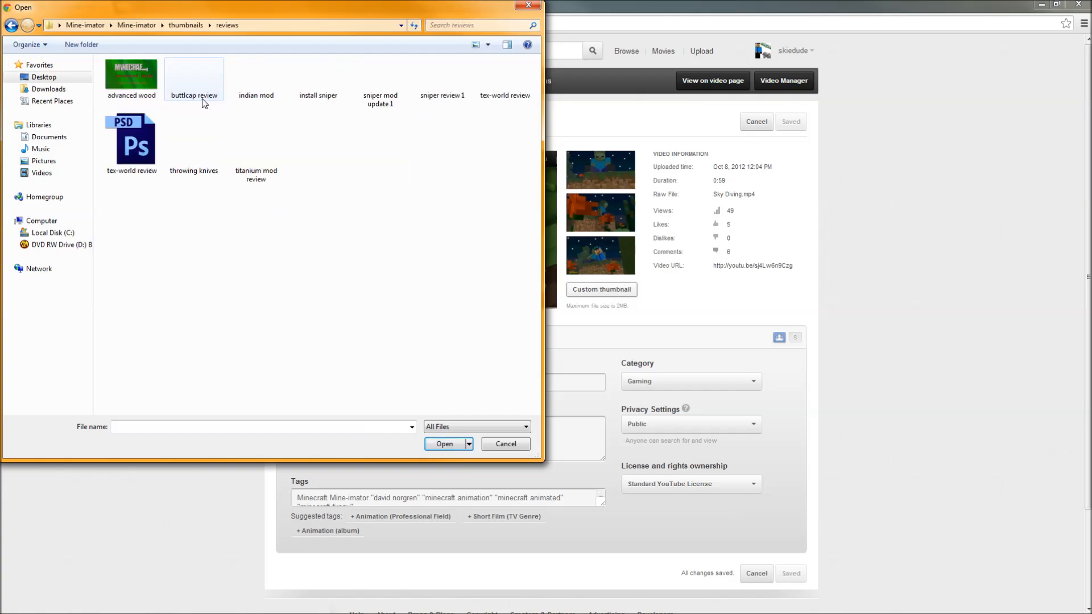
left_click(206, 165)
left_click(239, 159)
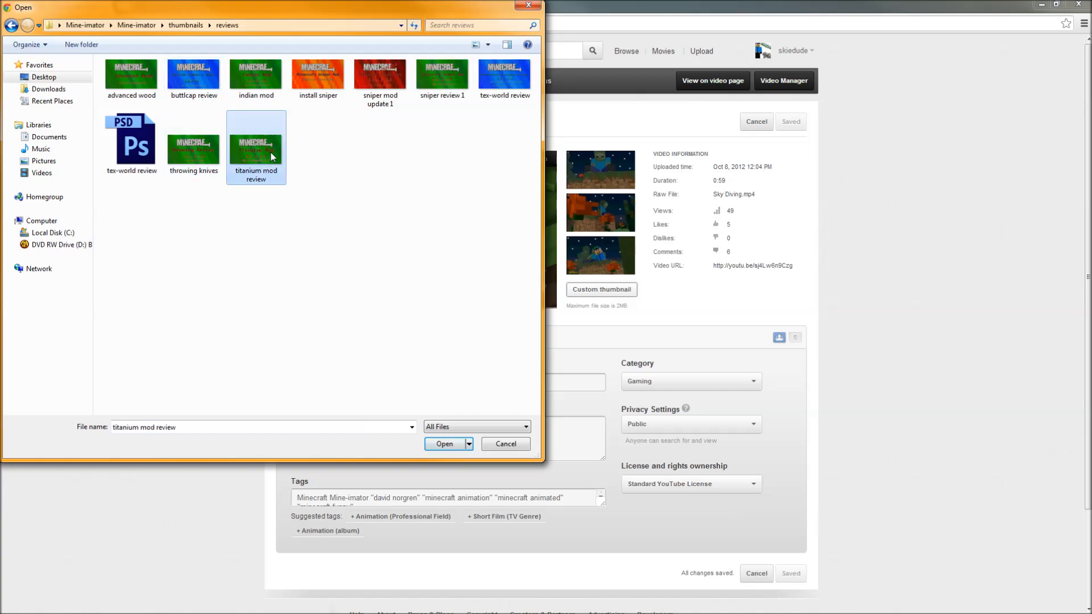
left_click(252, 87)
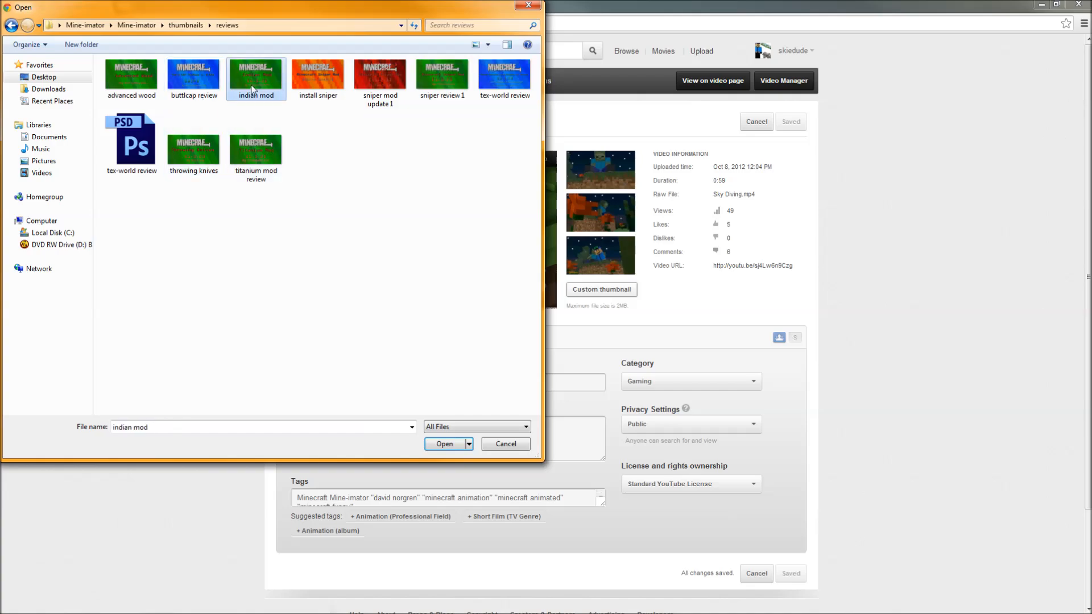
left_click(504, 444)
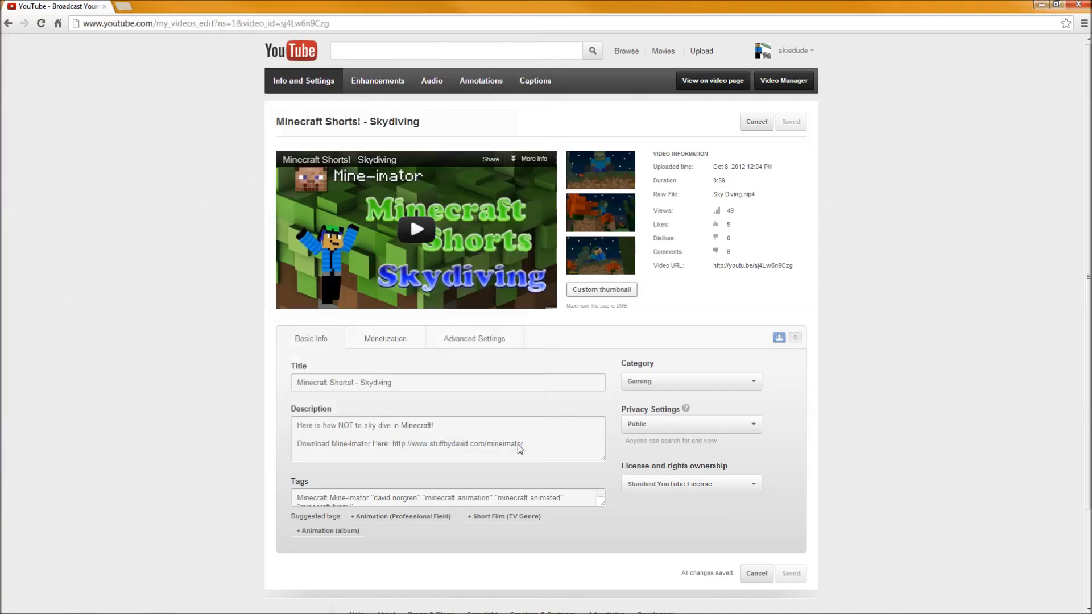
Set the custom thumbnail to the skydiving image in the Mine-imator thumbnails "mine-imator tutorial" folder.
left_click(597, 296)
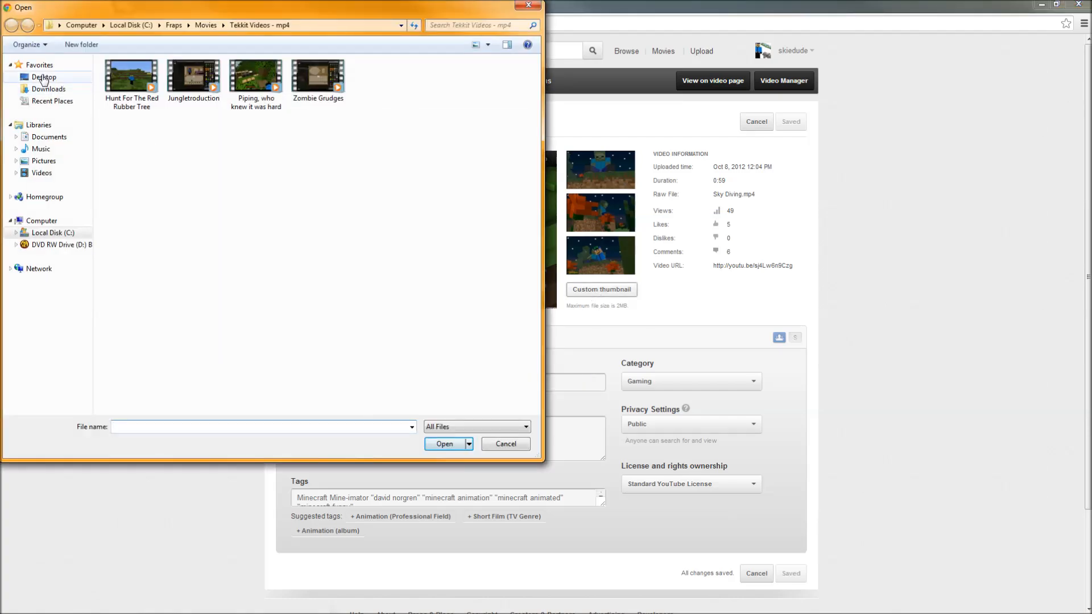
left_click(43, 77)
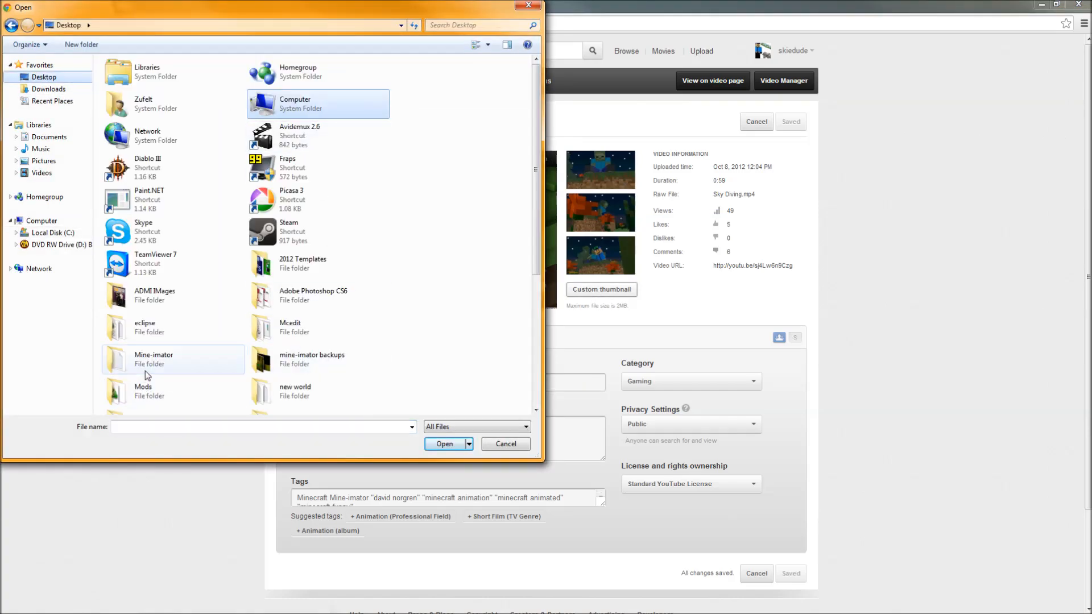
double_click(146, 373)
double_click(144, 116)
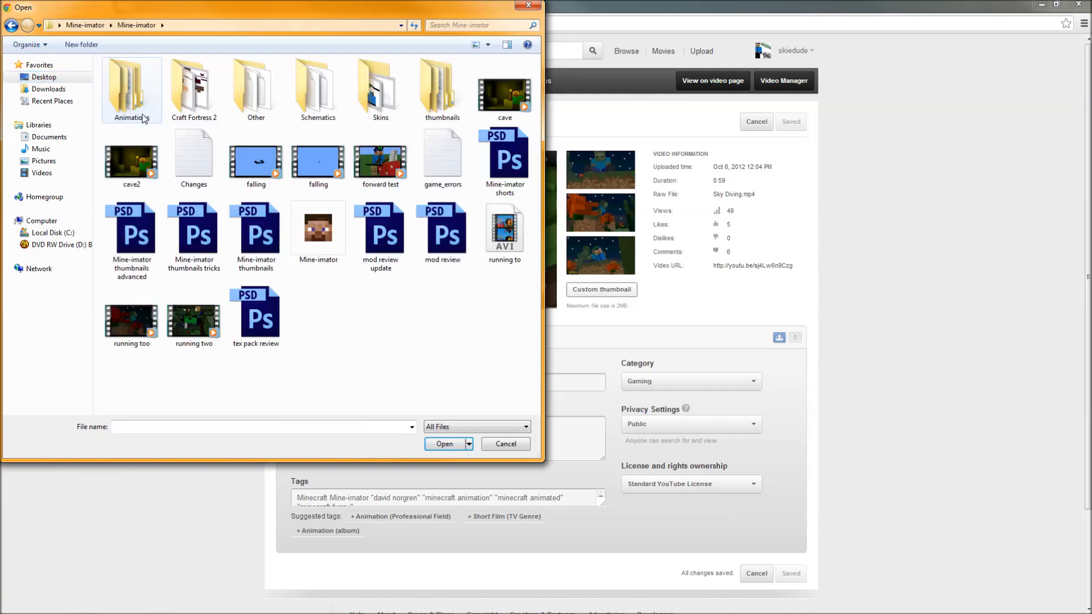
double_click(442, 91)
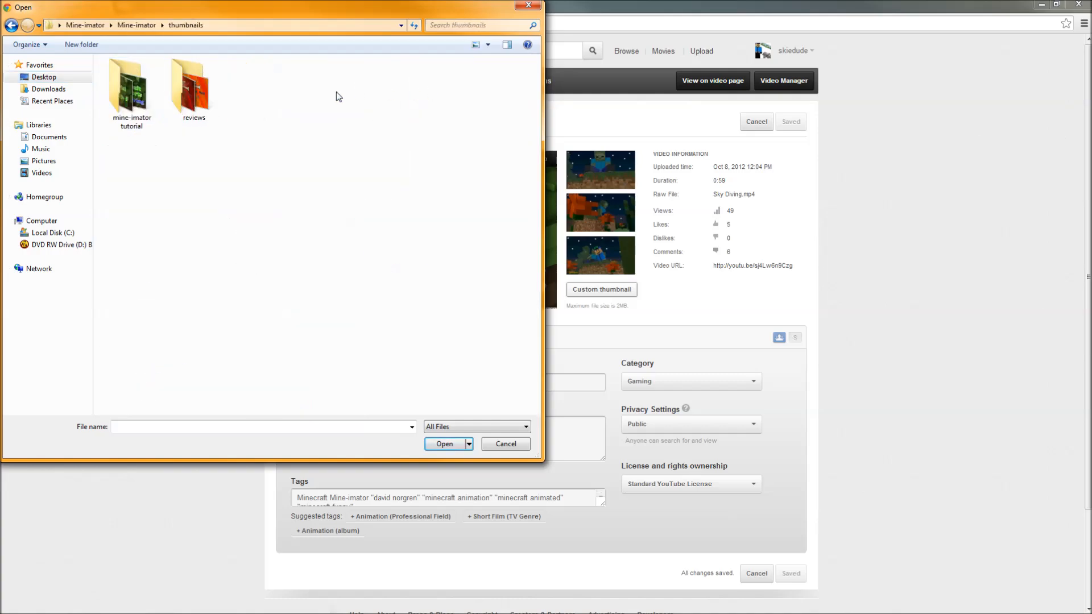
double_click(134, 83)
left_click(328, 146)
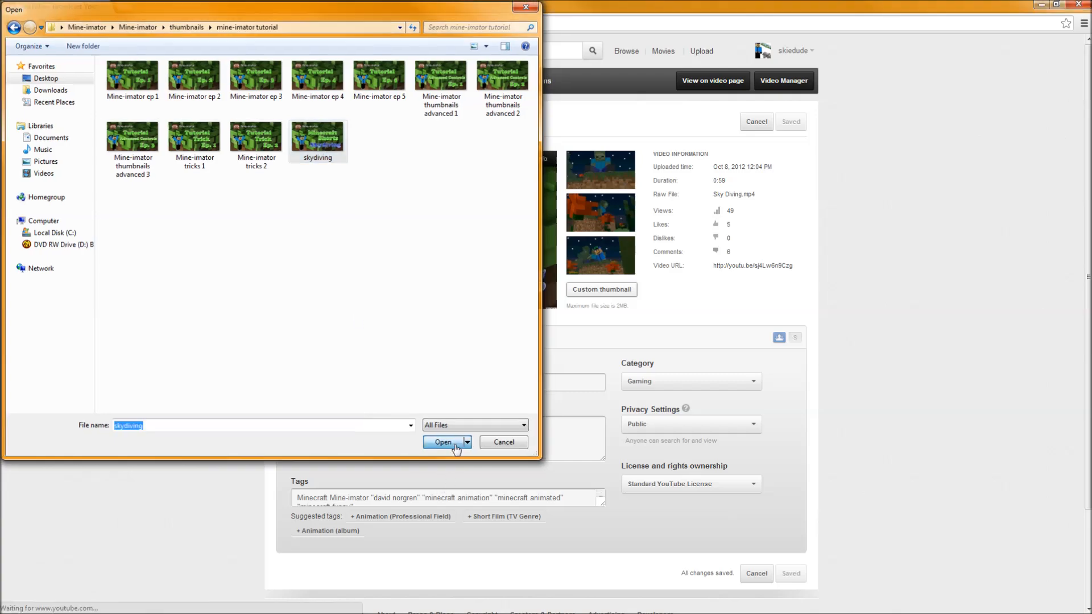
left_click(455, 445)
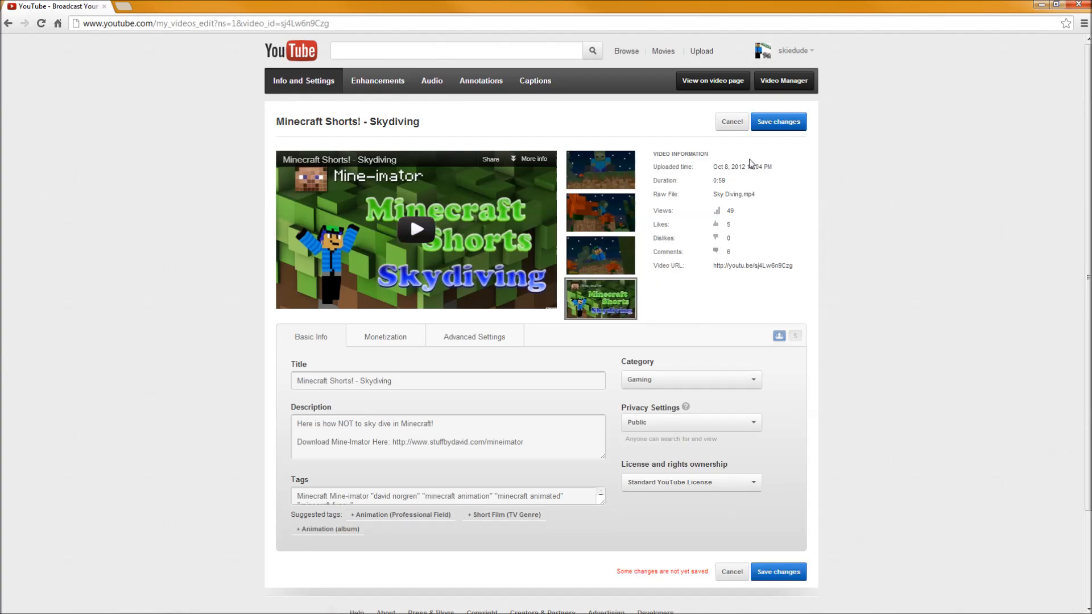
Save the video's changes and return to the Video Manager.
left_click(788, 130)
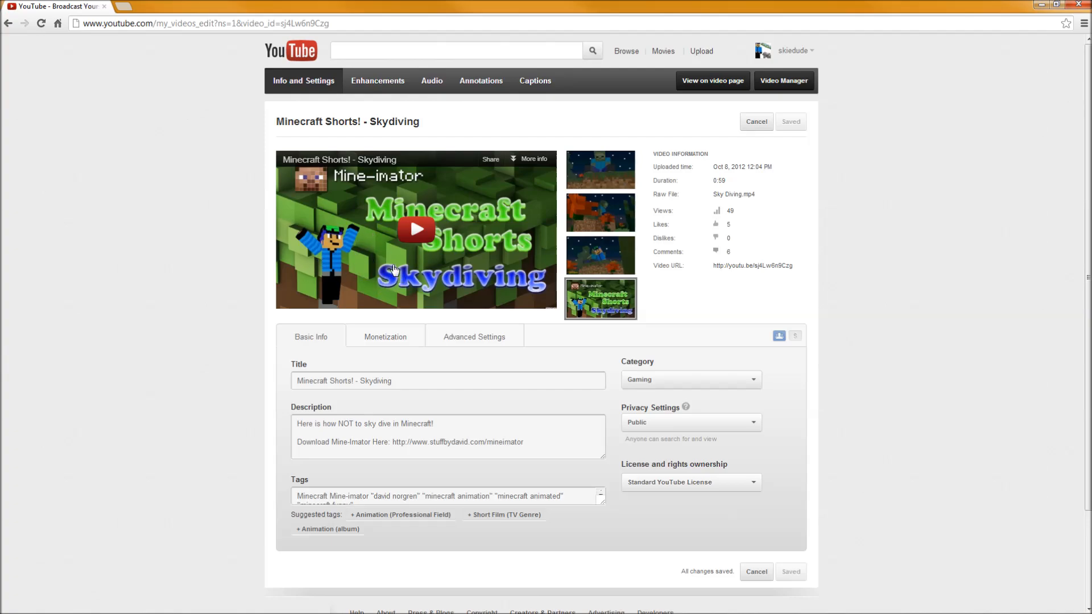
left_click(760, 81)
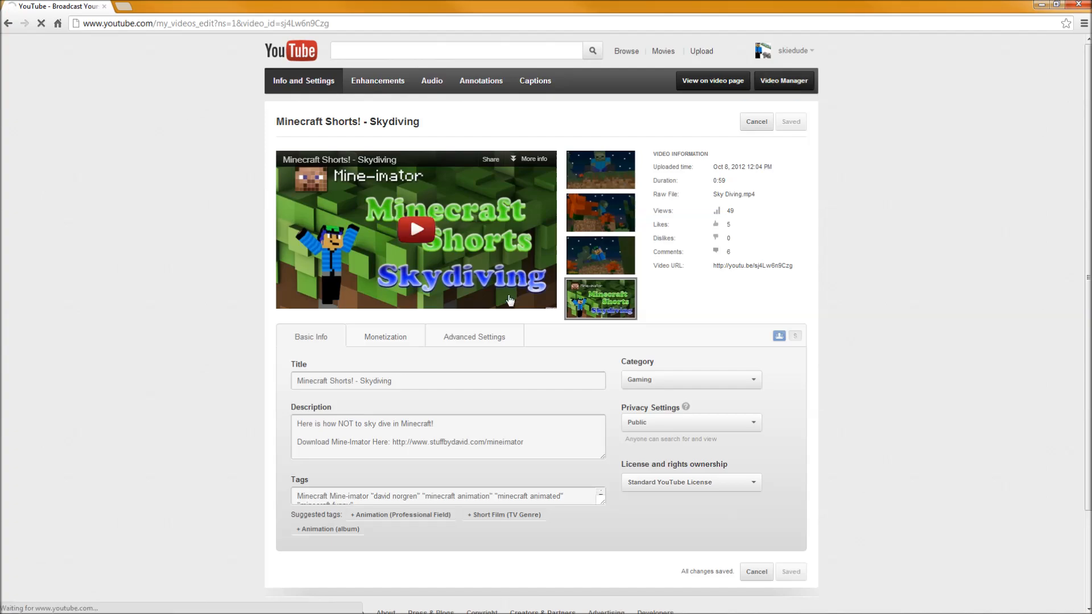
Scroll through the uploads list to review the video thumbnails.
scroll(437, 324, "down", 14)
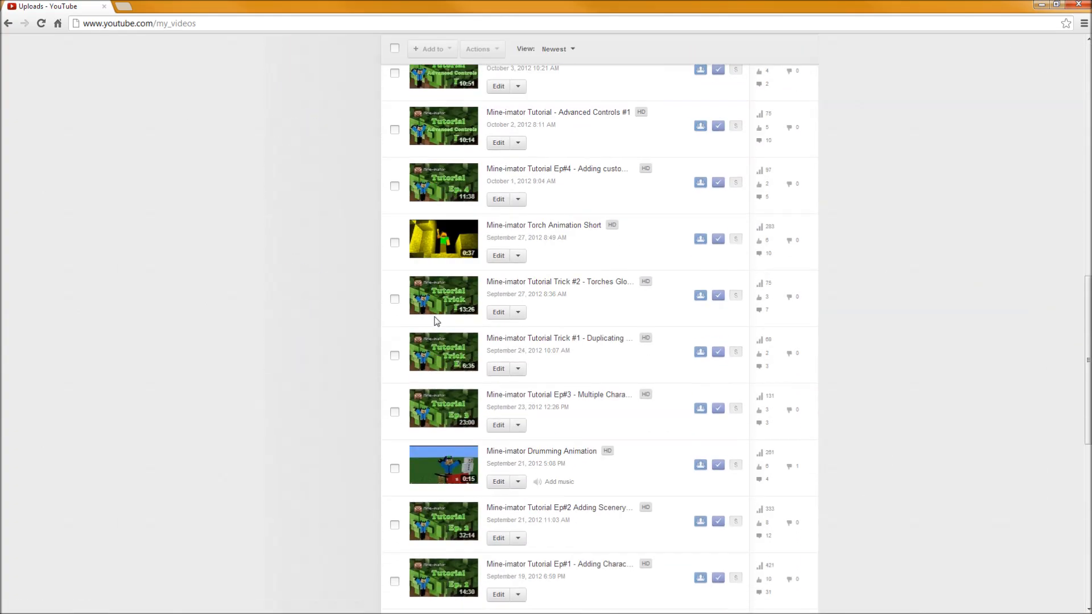
scroll(436, 319, "down", 3)
scroll(446, 373, "up", 15)
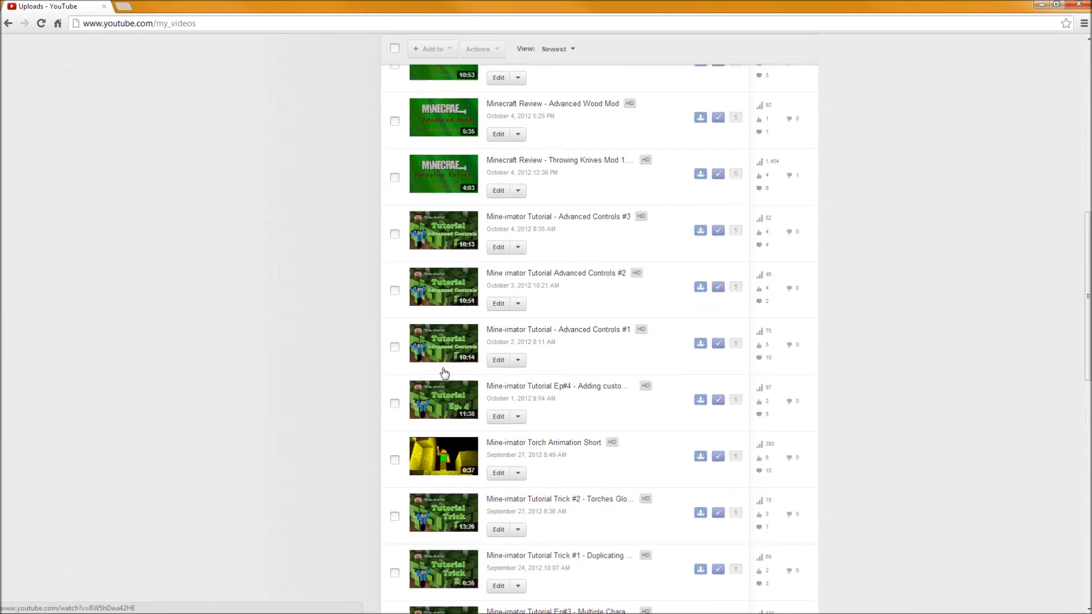
scroll(446, 373, "down", 3)
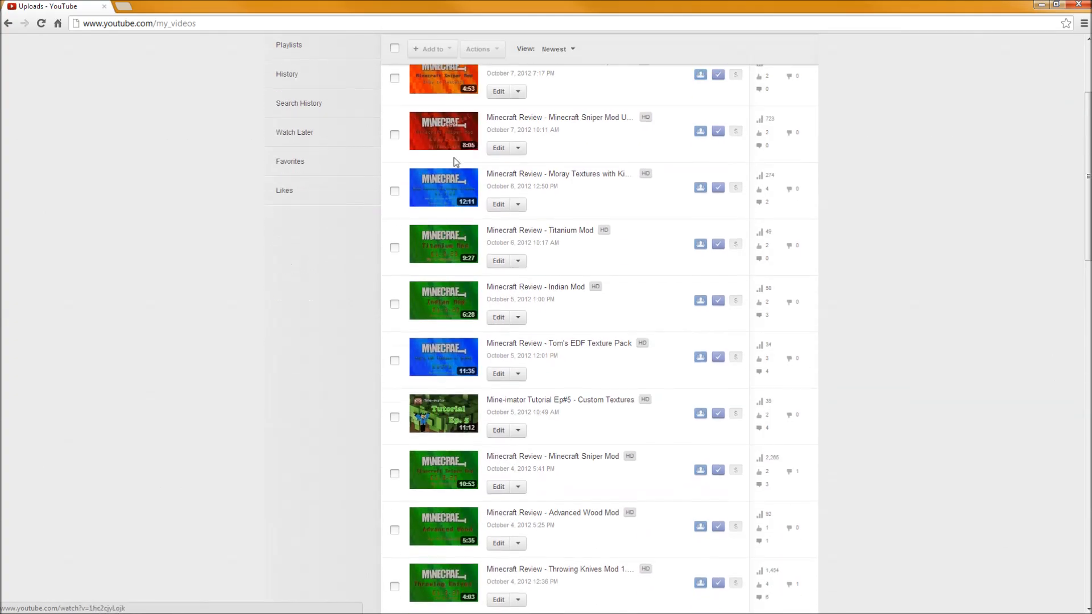
scroll(432, 163, "up", 3)
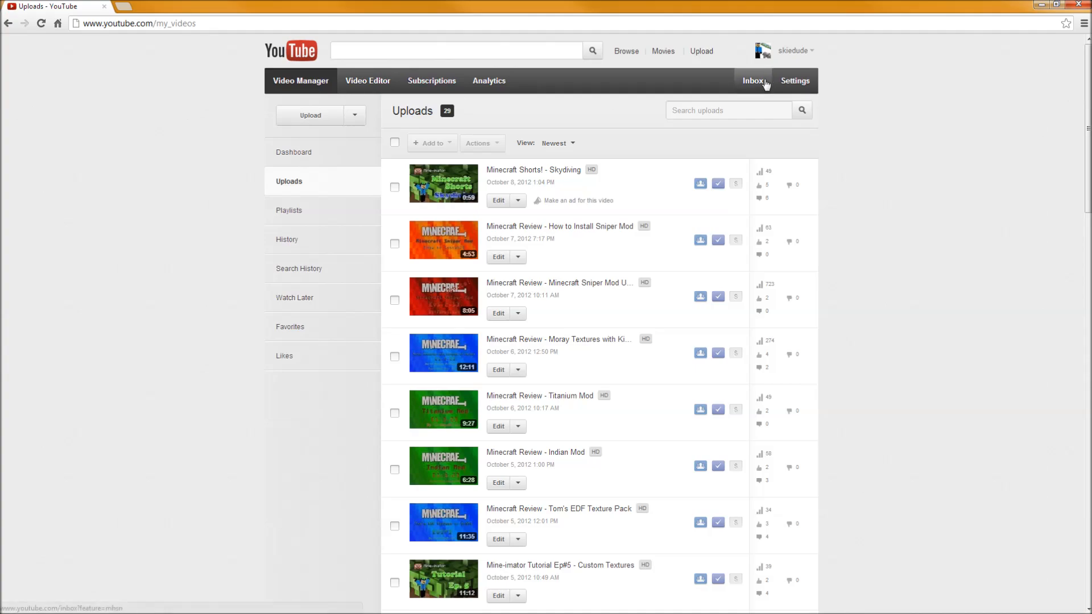
Open the "Minecraft Shorts! - Skydiving" watch page, pause the playback and scroll through the page.
left_click(501, 170)
left_click(396, 125)
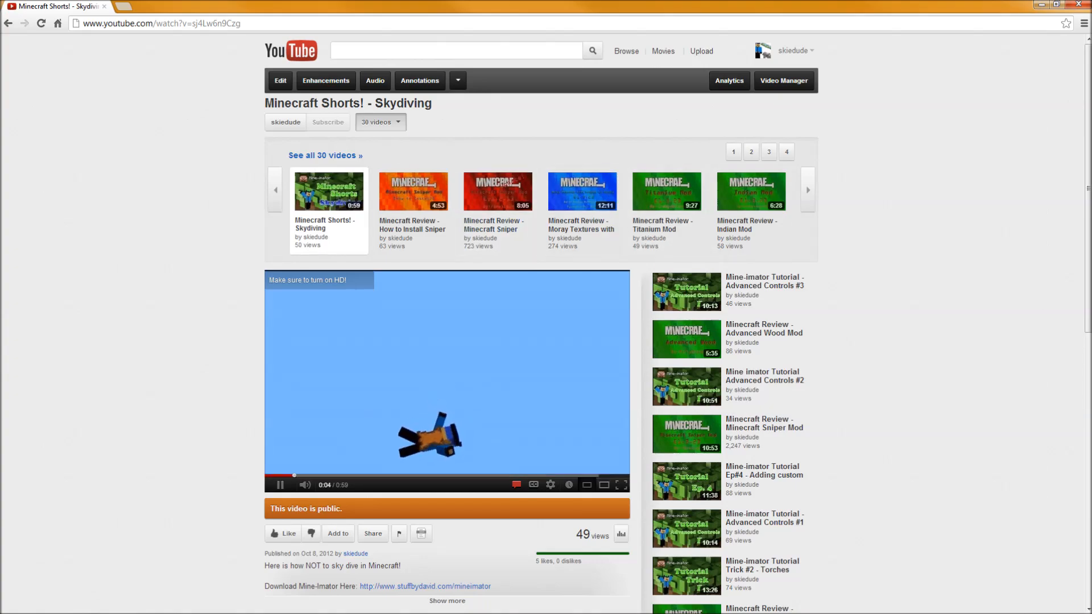
left_click(281, 487)
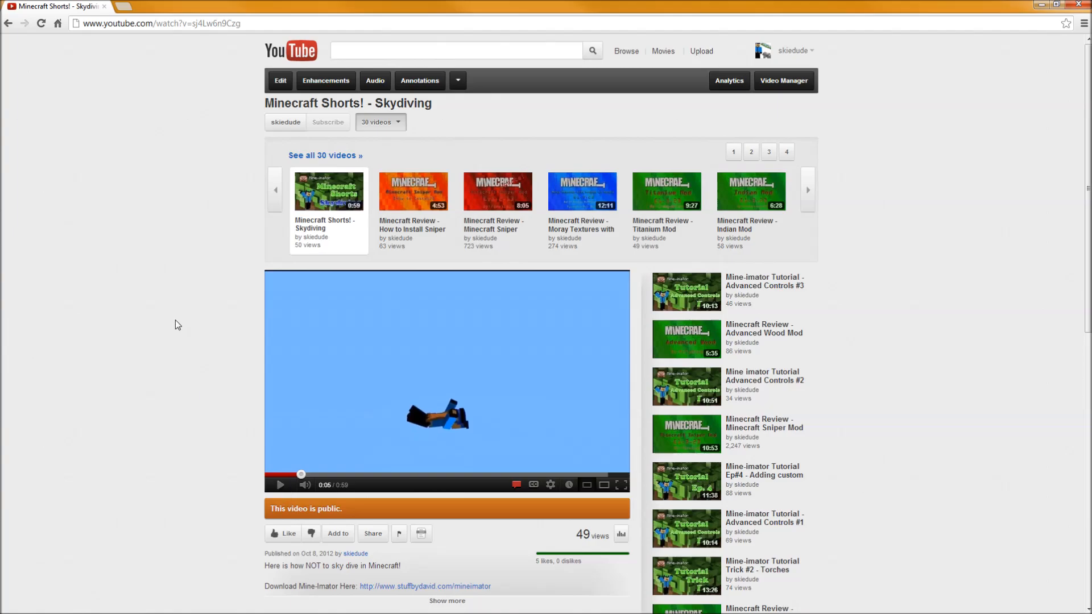
scroll(176, 320, "down", 5)
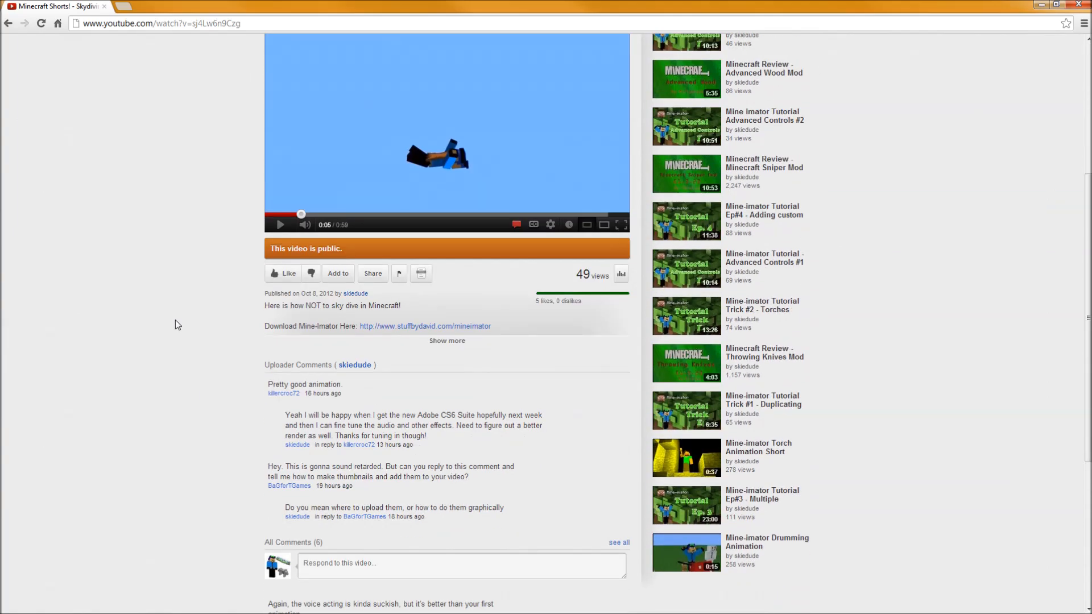
scroll(175, 321, "up", 5)
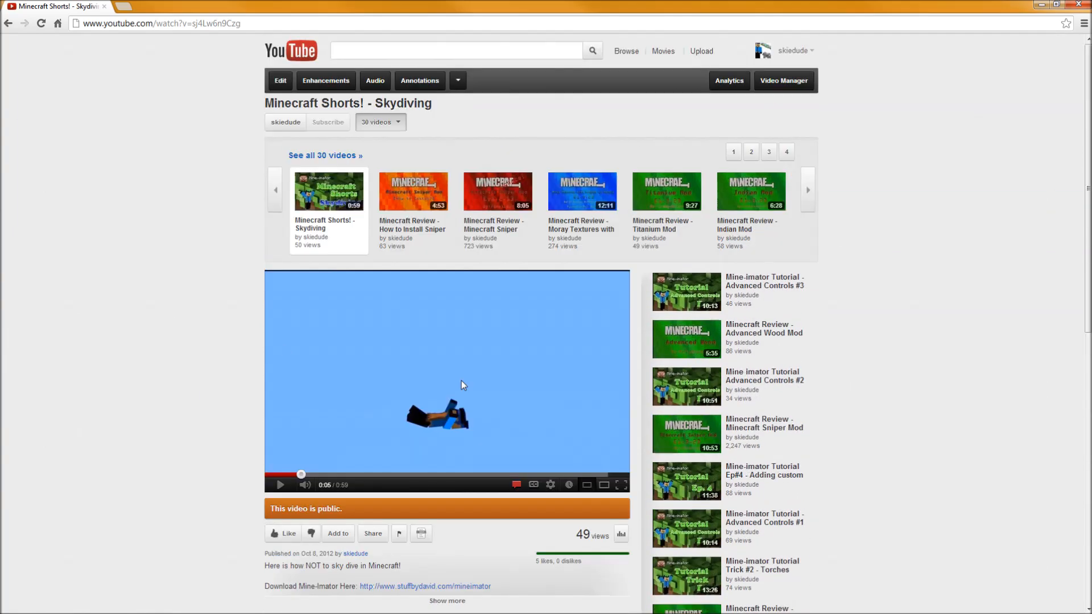
scroll(925, 401, "down", 8)
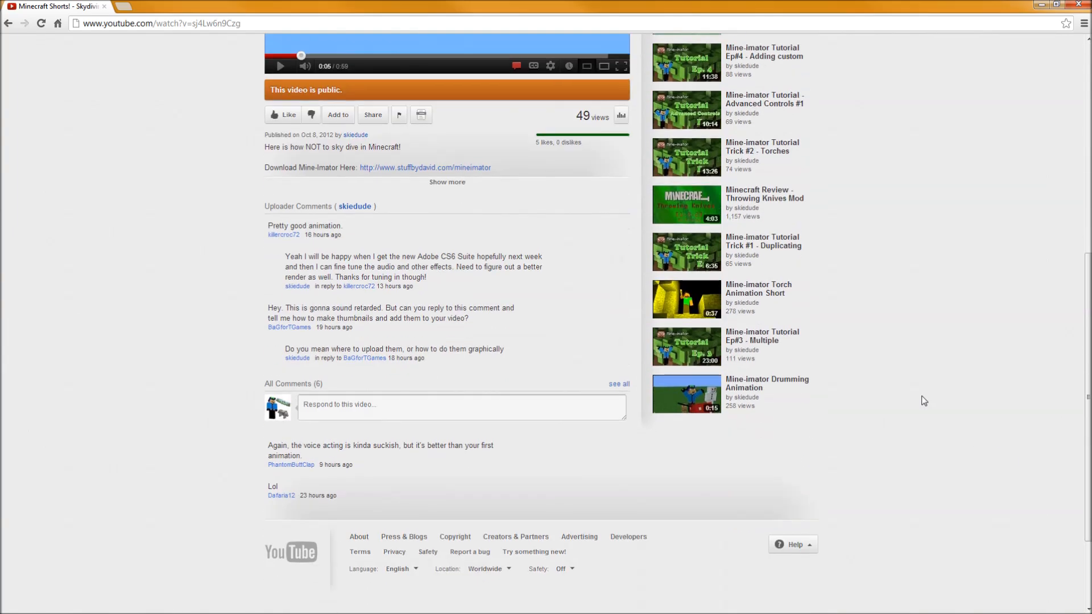
scroll(924, 401, "up", 8)
scroll(925, 402, "up", 1)
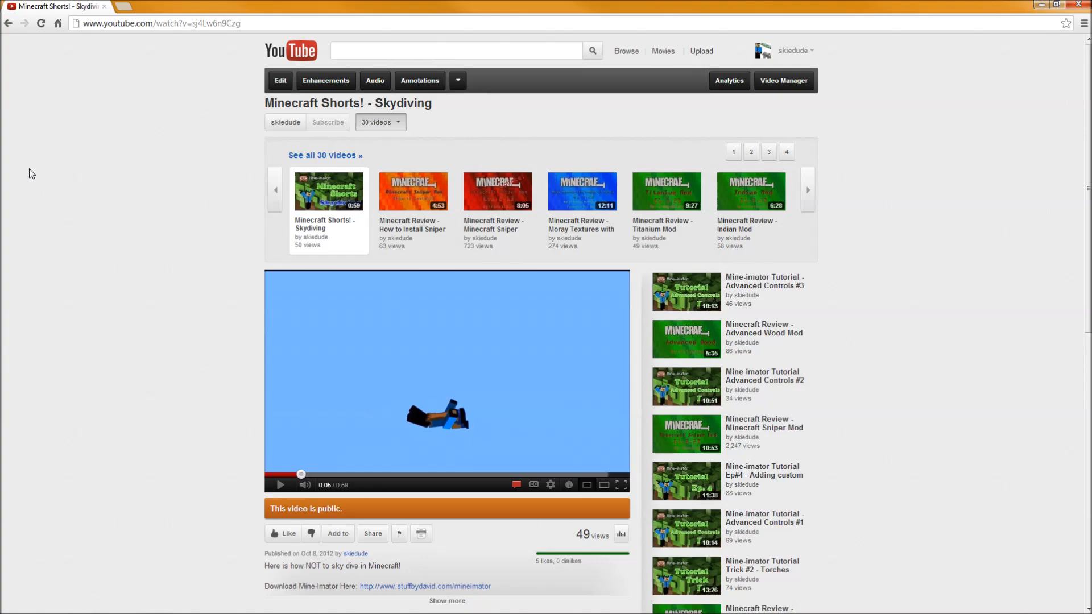
Return to the Video Manager, reopen the Skydiving video's edit page and open the custom thumbnail file browser, closing it without choosing.
left_click(785, 80)
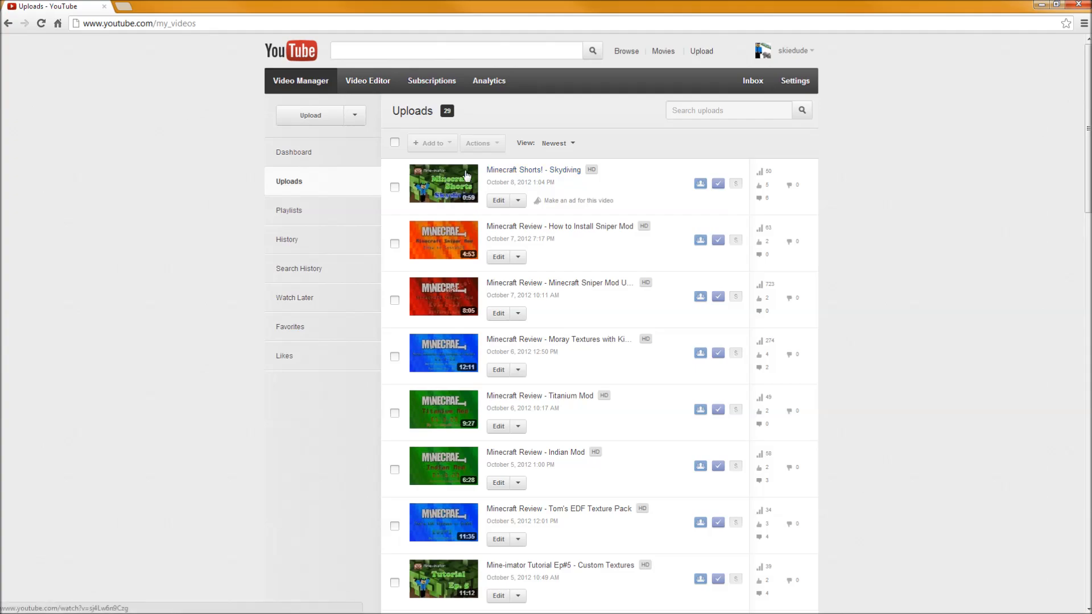
left_click(501, 170)
left_click(283, 84)
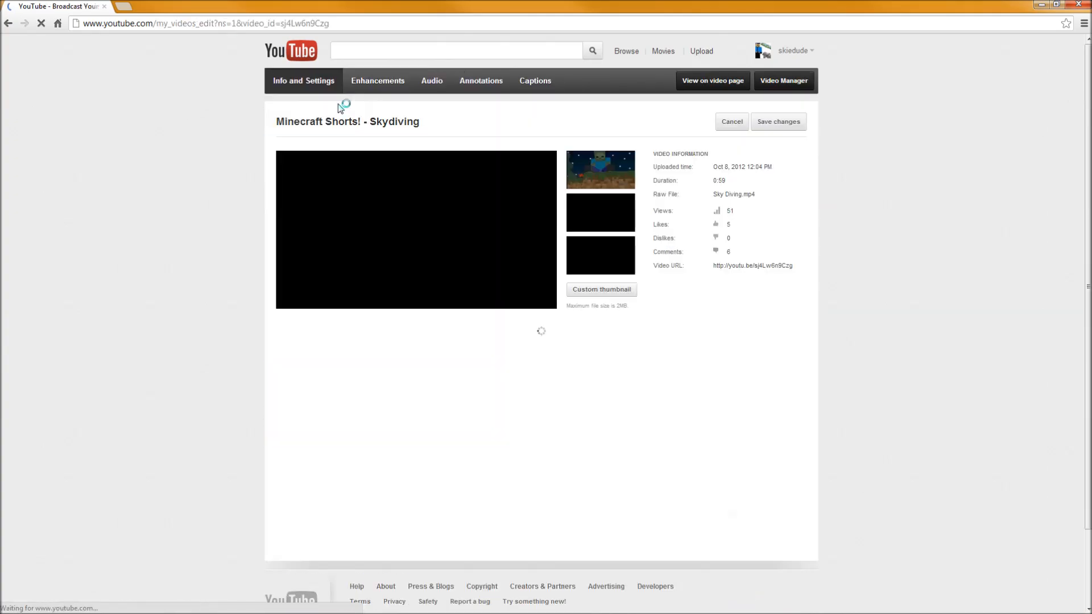
left_click(602, 290)
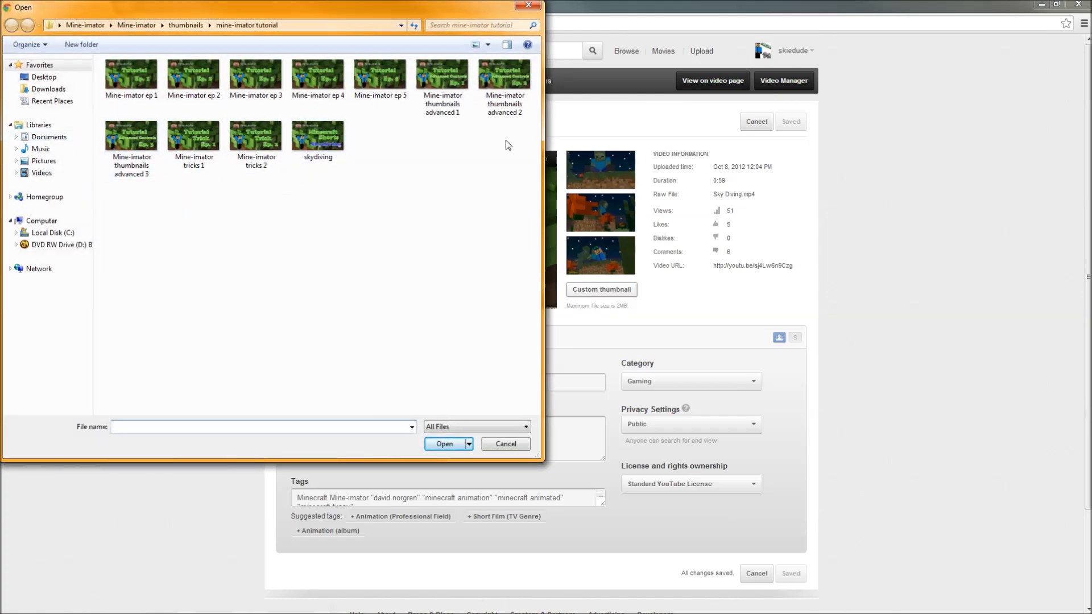
left_click(529, 5)
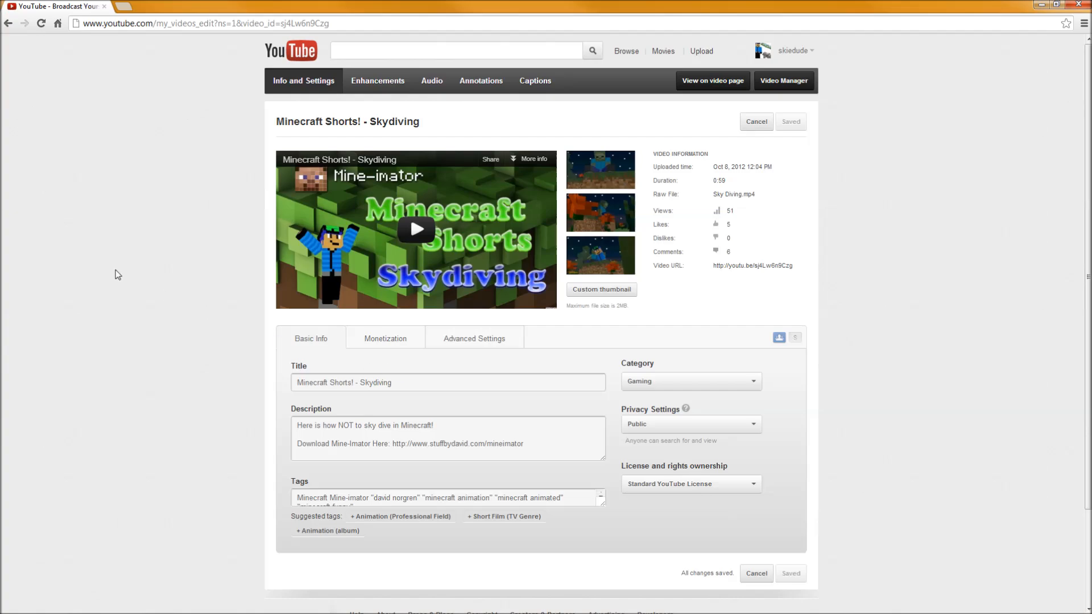
Go to the YouTube home page.
left_click(280, 56)
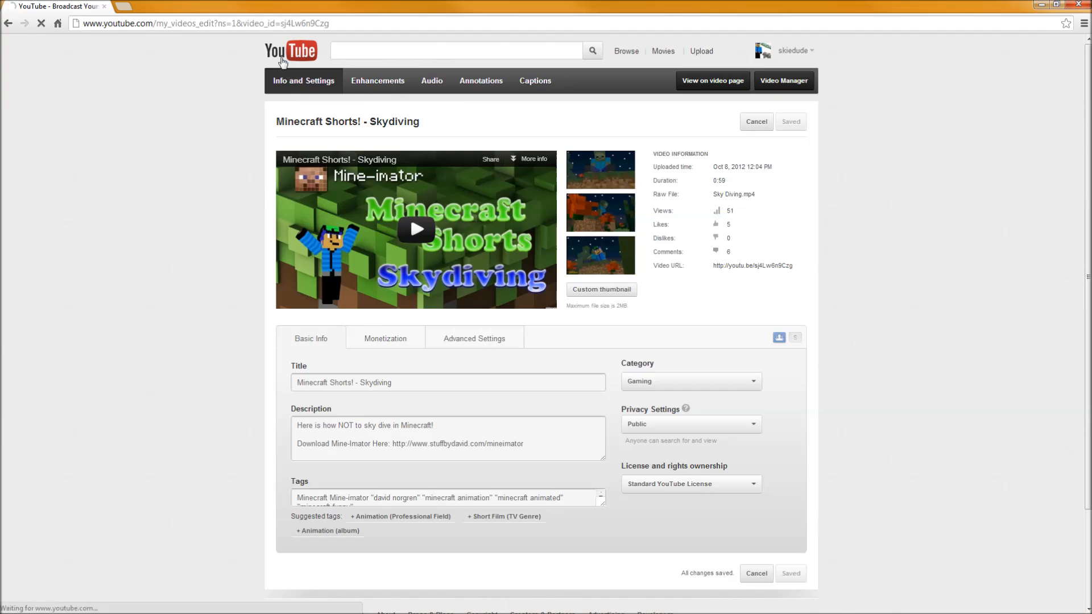